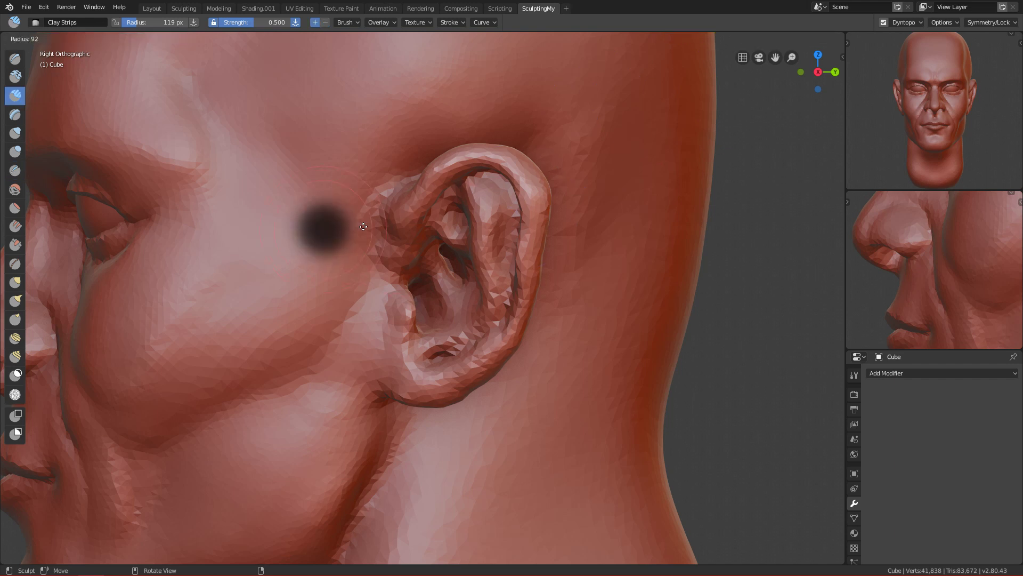
Step: Test a Clay Strips stroke on the cheek in front of the ear, undo it, and set the Dyntopo resolution to 60
left_click_drag(323, 219, 279, 326)
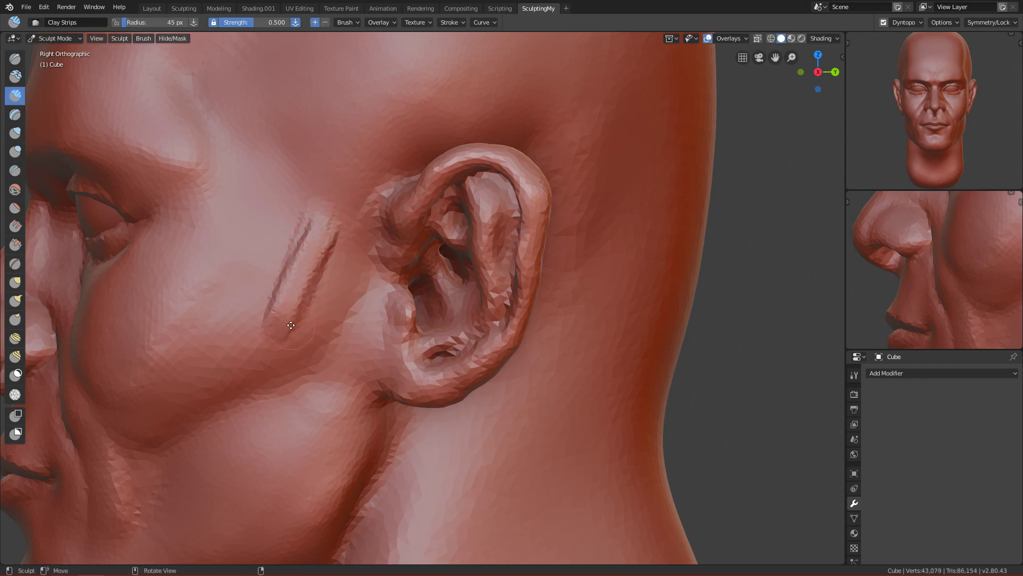
key("ctrl+z")
left_click(920, 22)
left_click(909, 43)
type("6")
key("Return")
Step: Try Clay Strips strokes from the temple down across the cheek at different brush sizes, undoing each one
left_click_drag(341, 134, 263, 340)
key("ctrl+z")
left_click_drag(341, 131, 236, 344)
key("f")
left_click(309, 269)
key("ctrl+z")
Step: Switch to the front view of the head and save the file
middle_click_drag(219, 331, 151, 374)
key("grave")
left_click(142, 311)
middle_click_drag(450, 272, 432, 334, "ctrl")
key("ctrl+s")
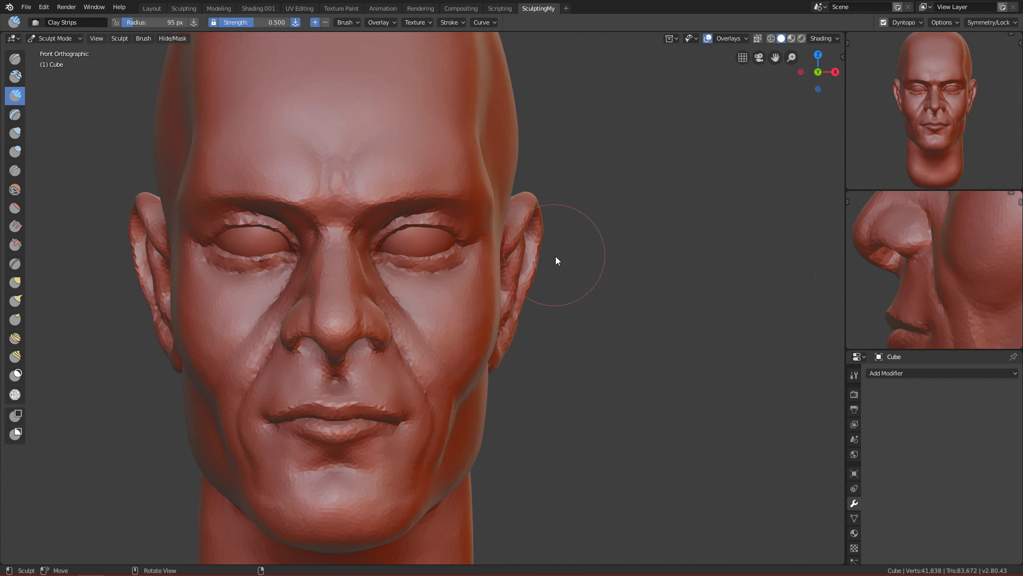
Step: Maximize the program window and return it to full screen
left_click(907, 23)
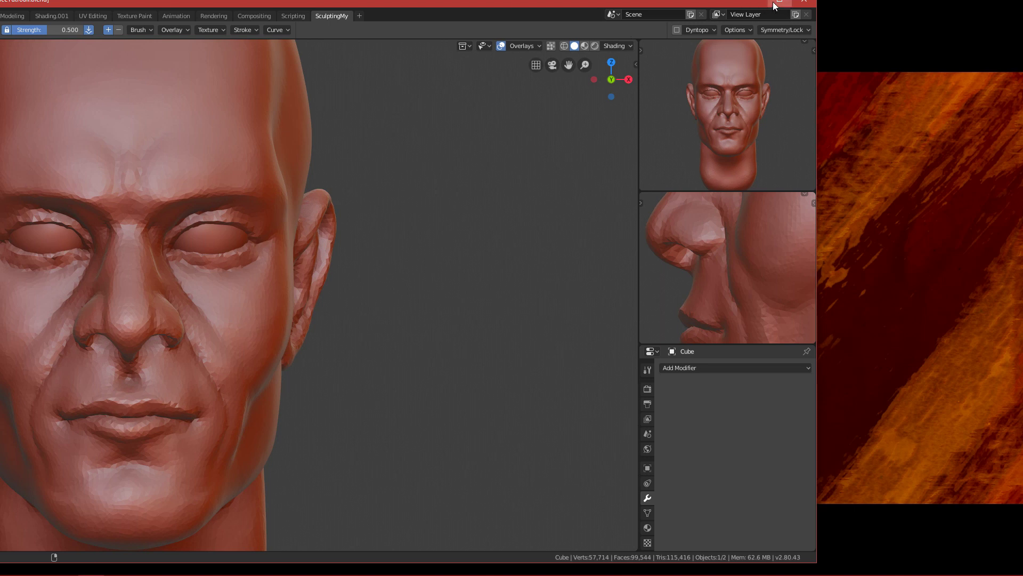
left_click(776, 6)
left_click(94, 17)
left_click(140, 62)
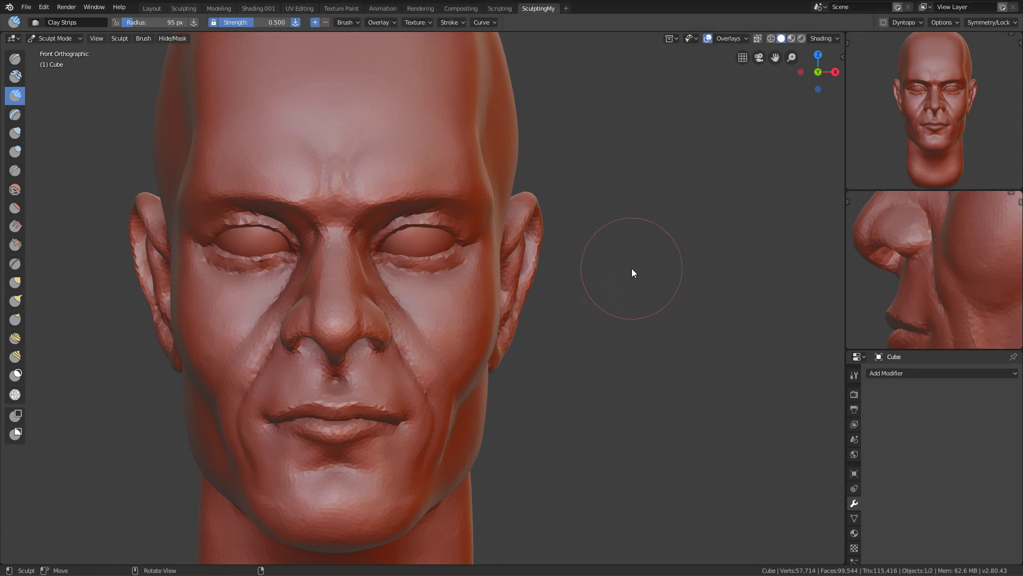
Step: Show the head in the right side view and enable Dyntopo, accepting the vertex data warning
scroll(521, 457, "down", 5)
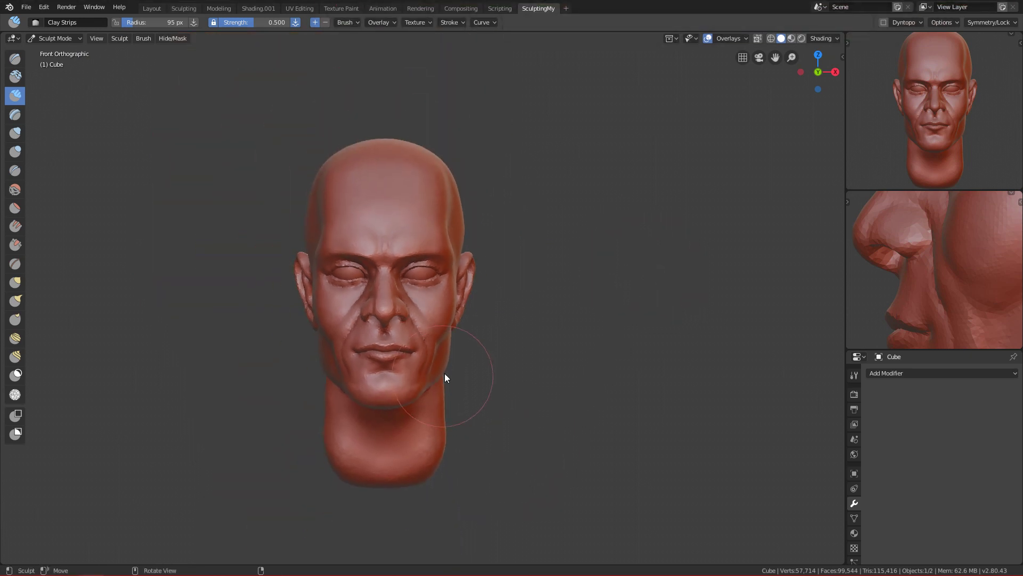
key("KP_3")
scroll(485, 464, "up", 2)
left_click(884, 22)
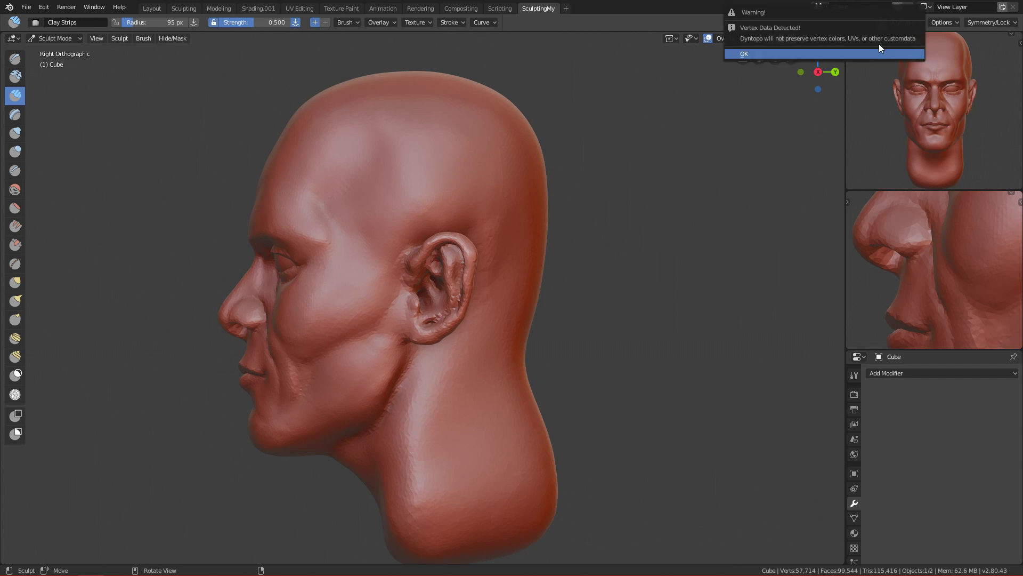
left_click(878, 54)
Step: Set the Dyntopo resolution to 100 and test it with a 53 px Clay Strips brush on the cheek
left_click(916, 23)
left_click(916, 42)
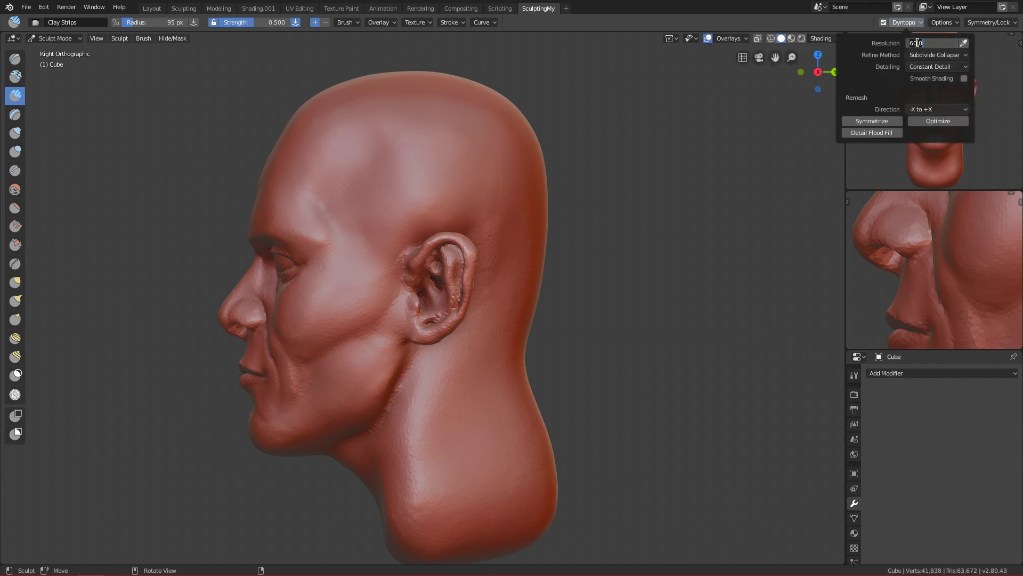
type("100")
key("Return")
scroll(376, 288, "up", 2)
key("f")
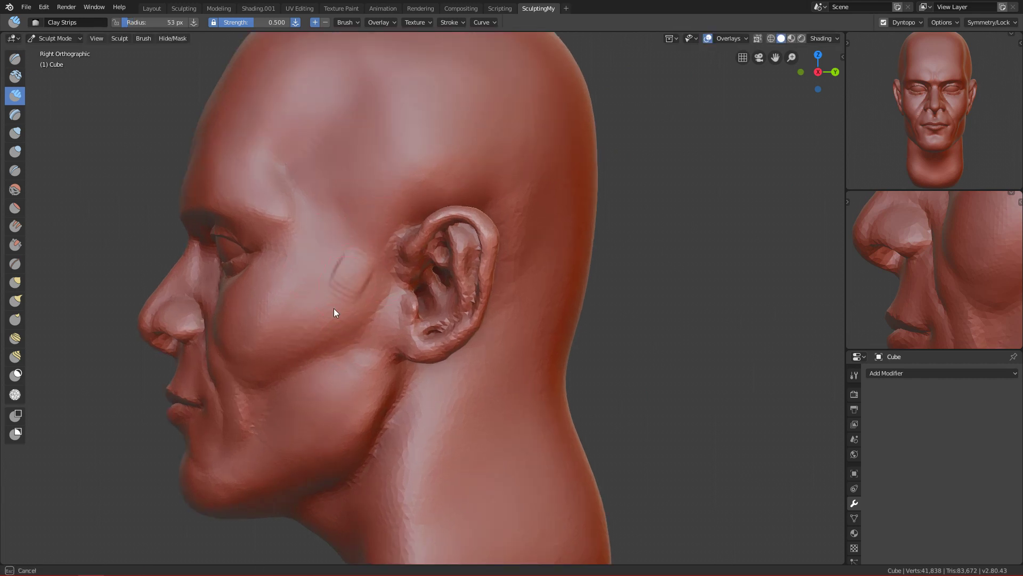
left_click(338, 308)
Step: Apply Detail Flood Fill to the whole head at a Dyntopo resolution of 70 and save the file
left_click(905, 23)
left_click(902, 23)
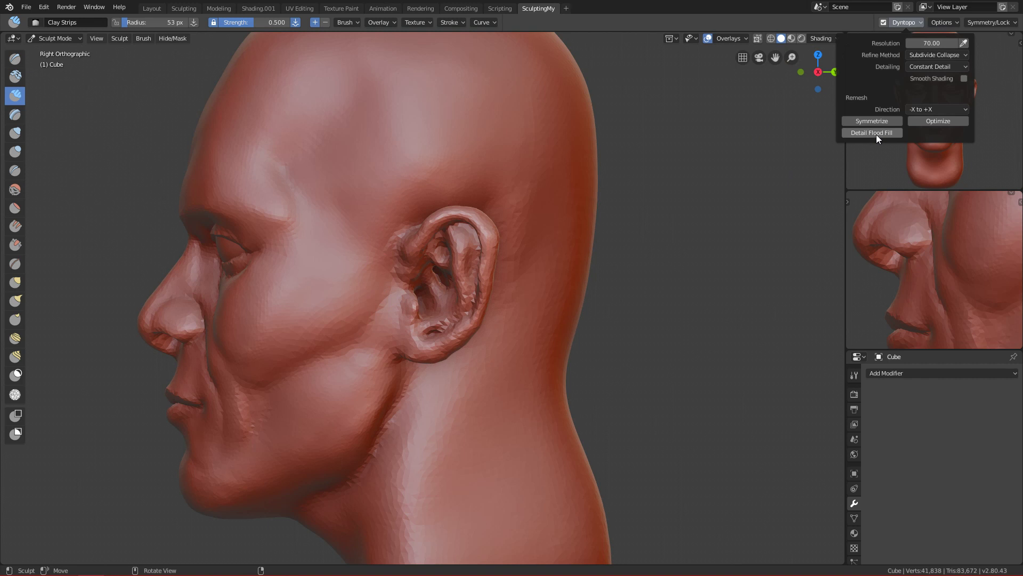
left_click(876, 134)
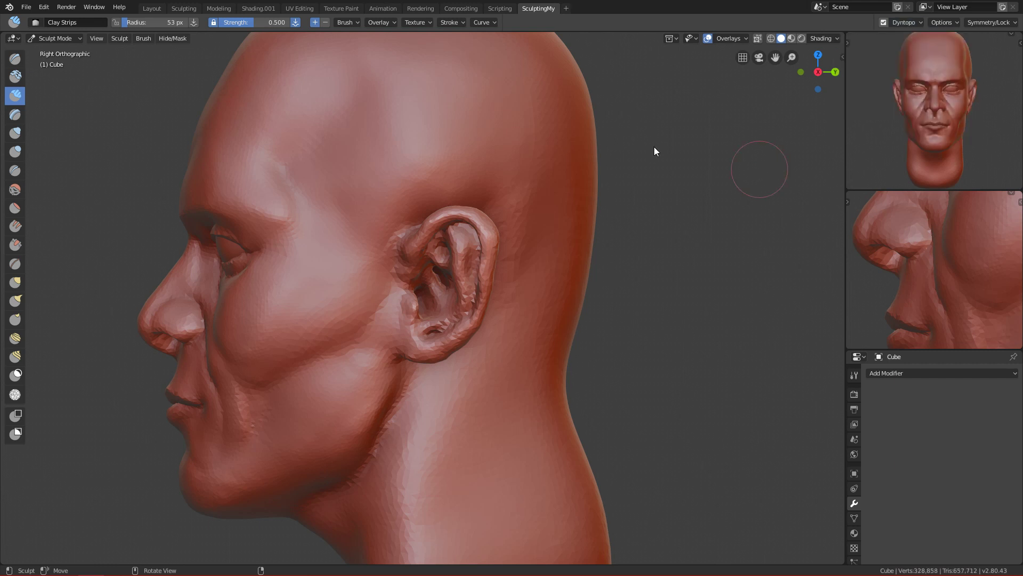
key("ctrl+z")
key("ctrl+s")
Step: Smooth the side of the neck below the ear with a brush radius of 207 px
key("f")
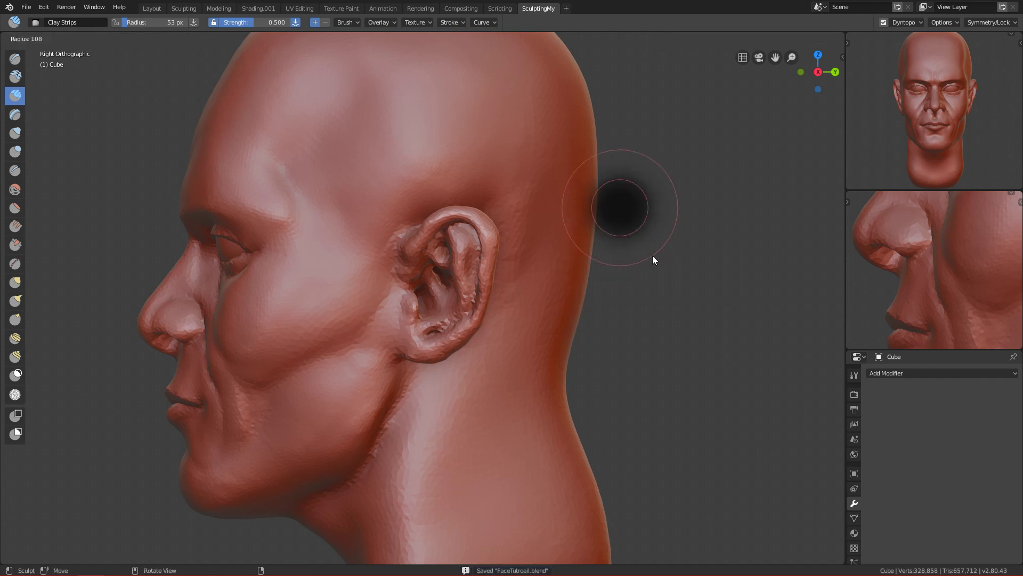
left_click(688, 276)
scroll(638, 319, "down", 8, "shift")
mouse_move(514, 431)
left_mouse_down("shift")
mouse_move(436, 414)
mouse_move(420, 386)
mouse_move(440, 326)
mouse_move(487, 325)
left_mouse_up("shift")
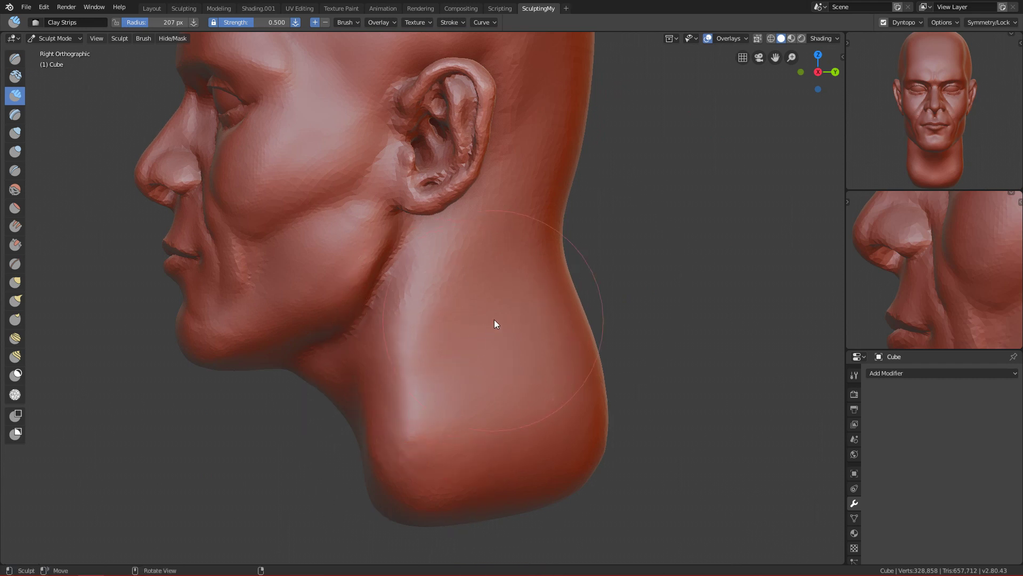
Step: From the front view, smooth the forehead and central face with a brush radius of 241 px
key("grave")
left_click(410, 272)
mouse_move(450, 338)
middle_mouse_down("ctrl")
mouse_move(452, 400)
mouse_move(391, 227)
mouse_move(353, 319)
mouse_move(377, 308)
middle_mouse_up("ctrl")
key("f")
left_click(394, 228)
mouse_move(372, 199)
left_mouse_down("shift")
mouse_move(333, 244)
mouse_move(330, 398)
left_mouse_up("shift")
middle_click_drag(330, 398, 428, 245, "shift")
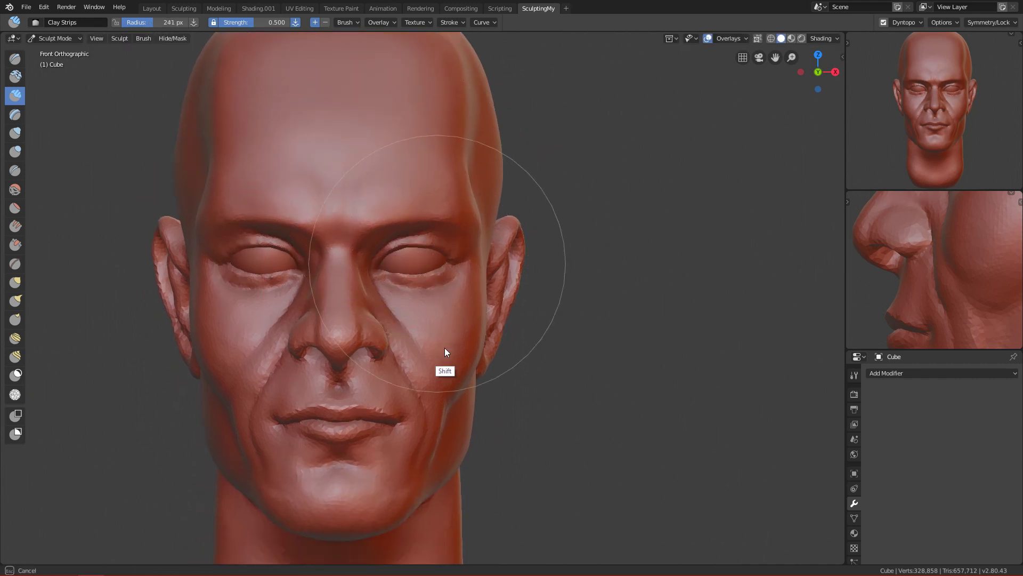
Step: Smooth the mouth, chin, jaw and neck surface from the front
scroll(425, 399, "down", 5, "shift")
mouse_move(349, 356)
left_mouse_down("shift")
mouse_move(336, 444)
mouse_move(299, 458)
left_mouse_up("shift")
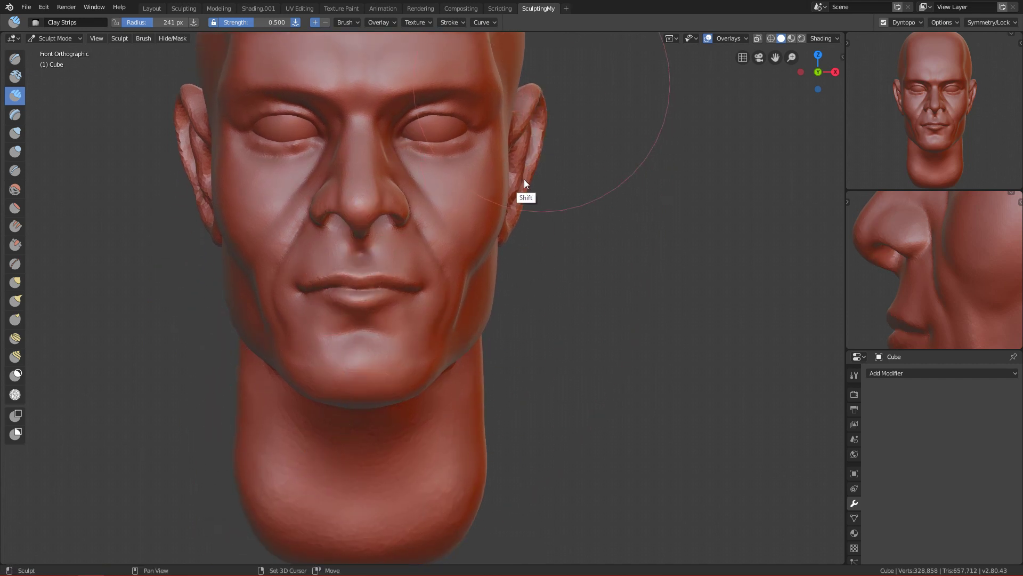
scroll(507, 304, "down", 5, "shift")
mouse_move(507, 304)
left_mouse_down("shift")
mouse_move(442, 393)
mouse_move(308, 377)
mouse_move(379, 315)
mouse_move(560, 256)
left_mouse_up("shift")
Step: From the right side view, smooth the cheek, jaw and neck with a brush radius of 229 px
middle_click_drag(559, 256, 648, 356)
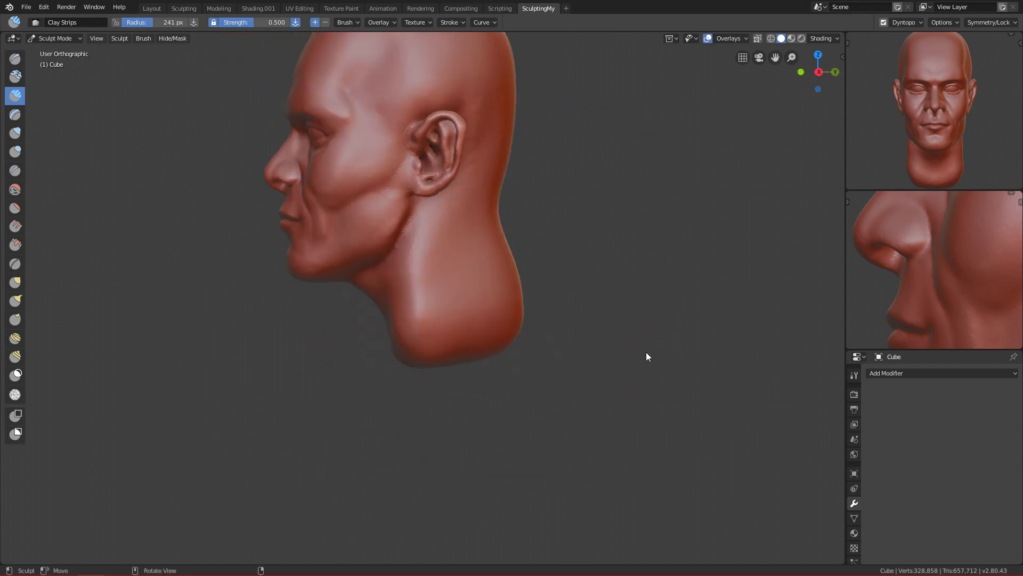
scroll(494, 407, "up", 3)
middle_click_drag(494, 407, 465, 312, "alt")
key("f")
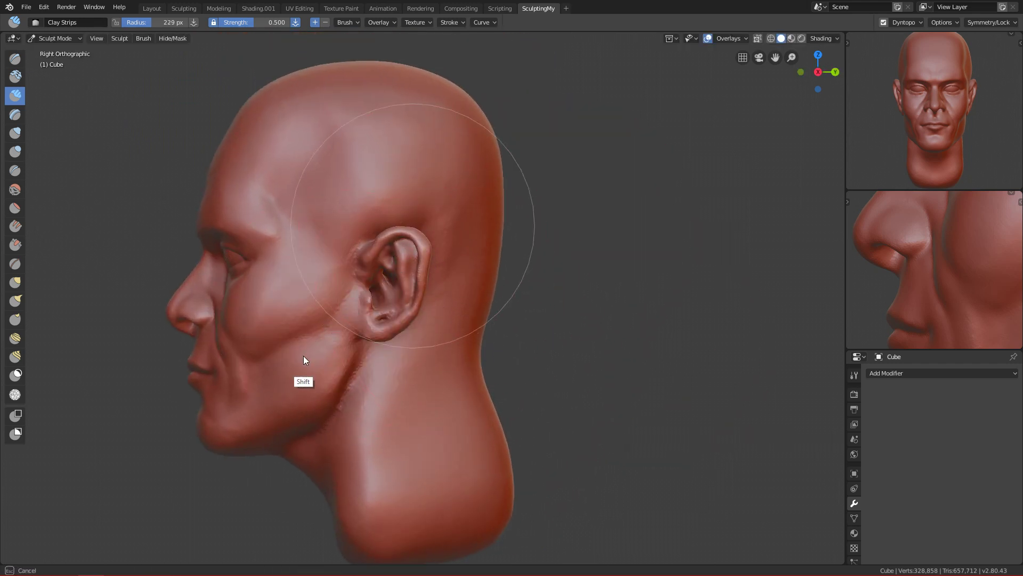
mouse_move(332, 385)
left_mouse_down("shift")
mouse_move(360, 416)
mouse_move(410, 379)
mouse_move(473, 248)
mouse_move(459, 331)
left_mouse_up("shift")
middle_click_drag(459, 330, 378, 286, "alt")
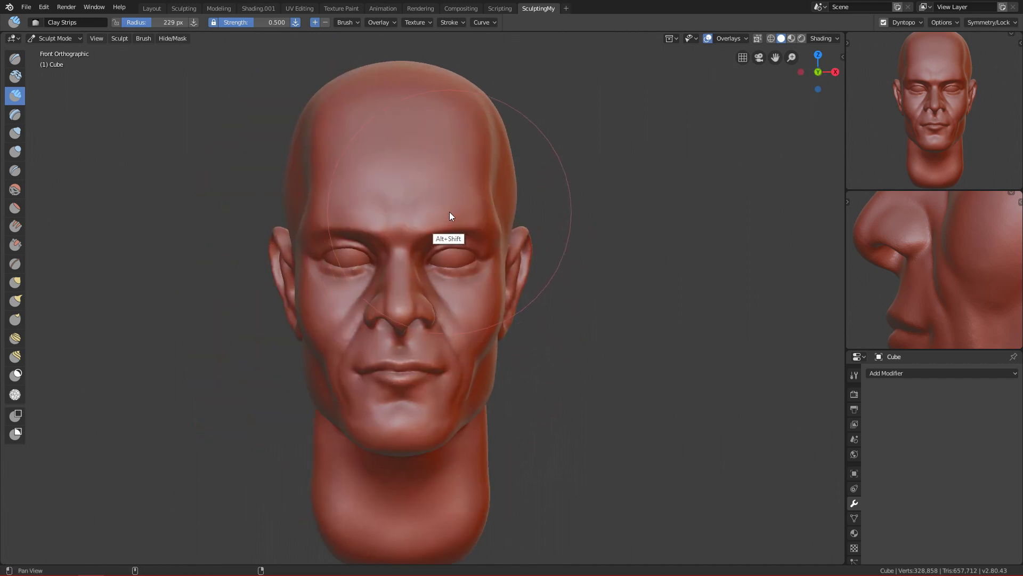
Step: Smooth the remaining rough areas of the head and neck with a brush radius of 184 px
middle_click_drag(448, 235, 416, 283, "shift")
middle_click_drag(589, 279, 484, 297, "alt")
mouse_move(485, 298)
left_mouse_down("shift")
mouse_move(441, 307)
mouse_move(473, 241)
mouse_move(456, 300)
mouse_move(410, 192)
mouse_move(455, 161)
mouse_move(470, 275)
mouse_move(450, 521)
left_mouse_up("shift")
mouse_move(450, 520)
middle_mouse_down()
mouse_move(221, 171)
mouse_move(681, 191)
middle_mouse_up()
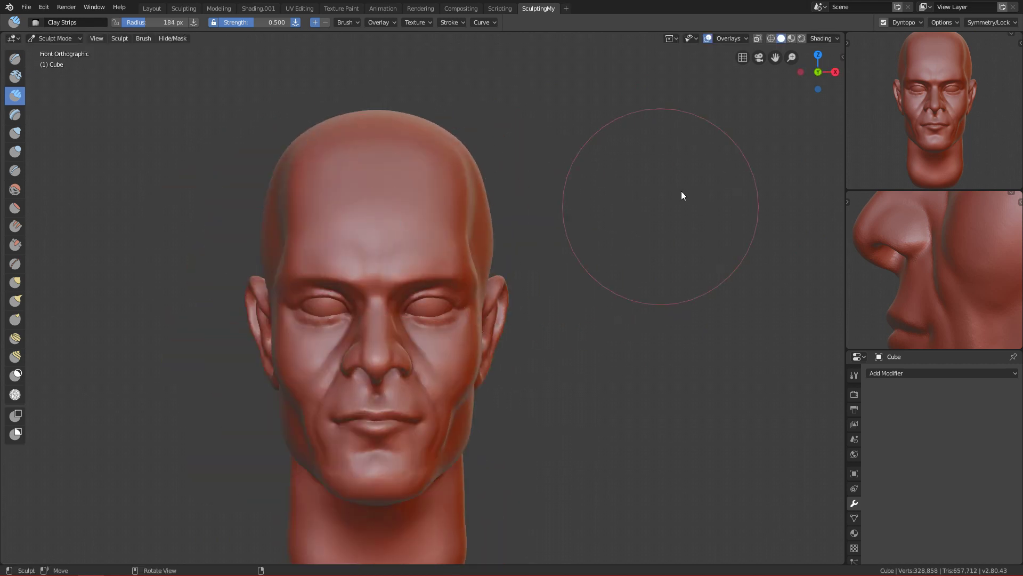
Step: Disable Dyntopo for the head and save the file
left_click(904, 23)
left_click(885, 23)
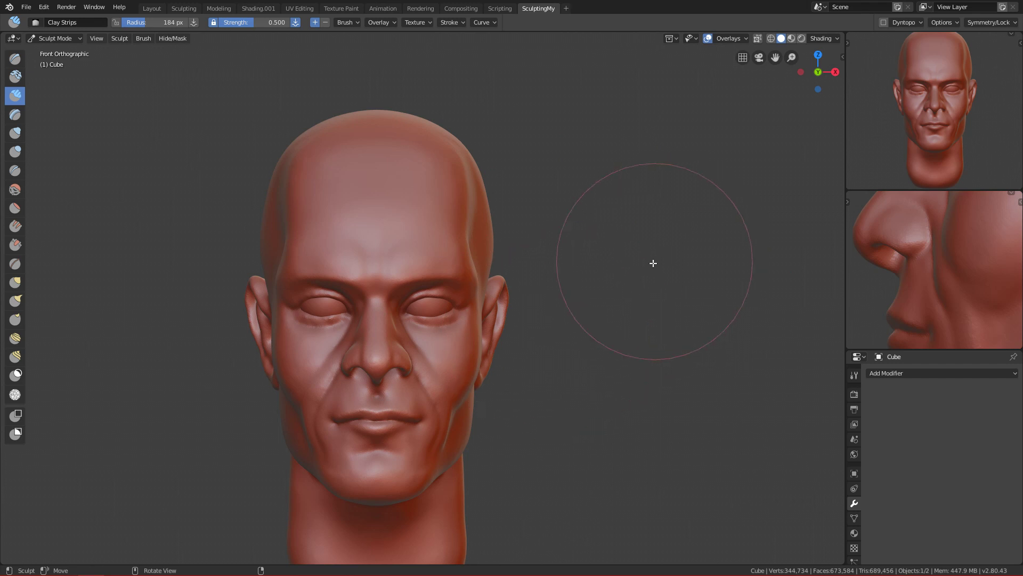
middle_click_drag(610, 327, 439, 323, "ctrl")
key("ctrl+s")
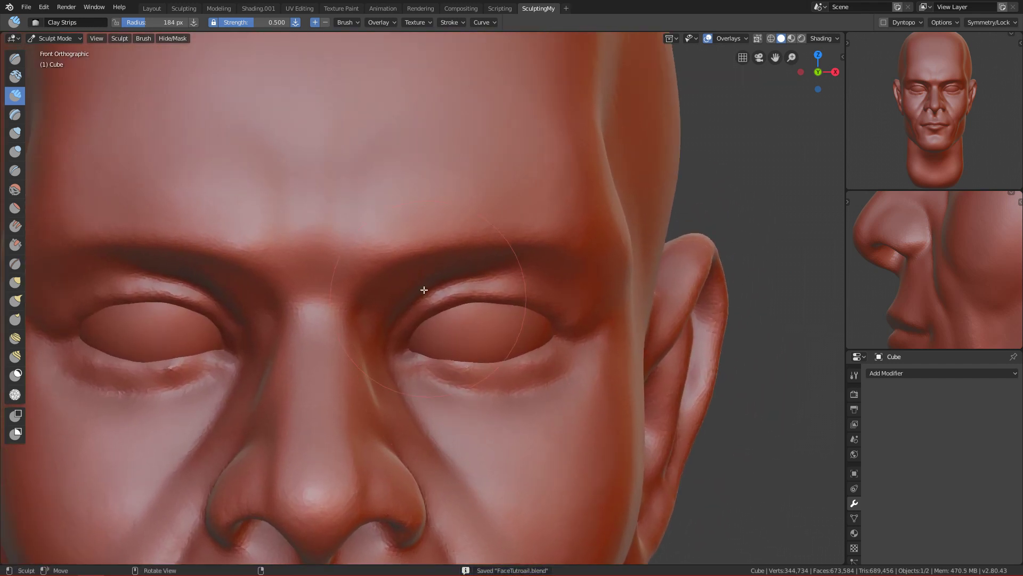
Step: Choose the Pinch brush at a radius of 100 px and sharpen the brow ridge above the eye
left_click(16, 246)
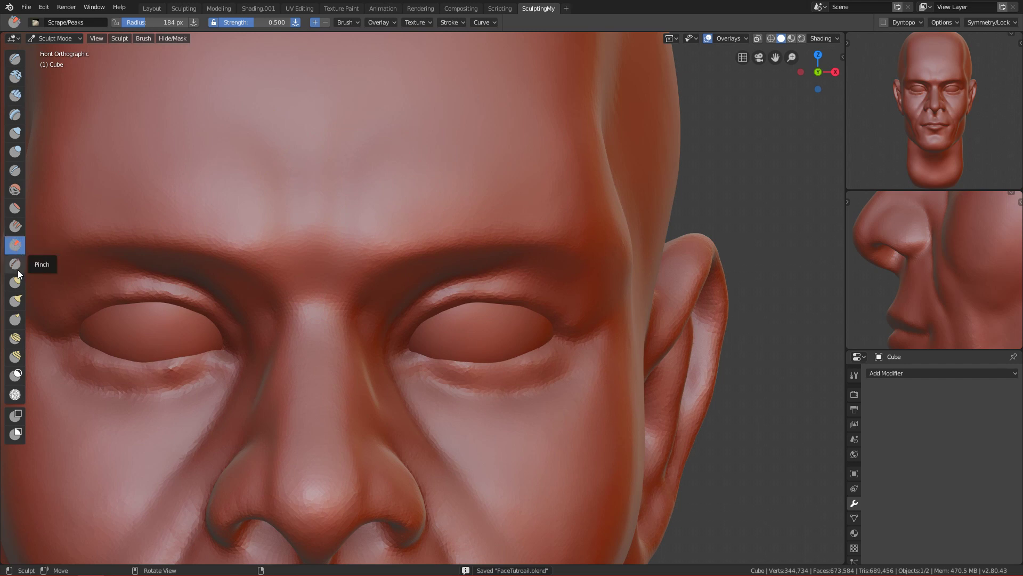
left_click(15, 263)
key("f")
left_click(483, 219)
scroll(412, 308, "up", 2)
middle_click_drag(422, 249, 411, 250, "shift")
mouse_move(411, 251)
left_mouse_down()
mouse_move(448, 238)
mouse_move(378, 290)
mouse_move(369, 268)
mouse_move(434, 230)
mouse_move(342, 263)
mouse_move(382, 248)
left_mouse_up()
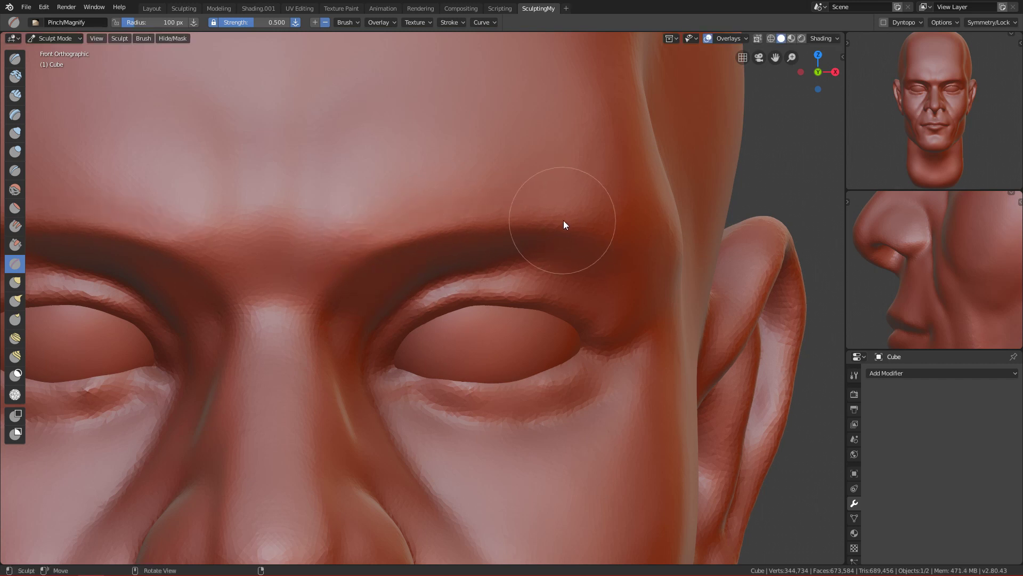
Step: Pinch the upper eyelid edge from the inner corner across the eye, using brush radii of 48 px and 72 px
key("ctrl+alt")
middle_click_drag(561, 210, 501, 336, "ctrl")
middle_click_drag(345, 242, 484, 265)
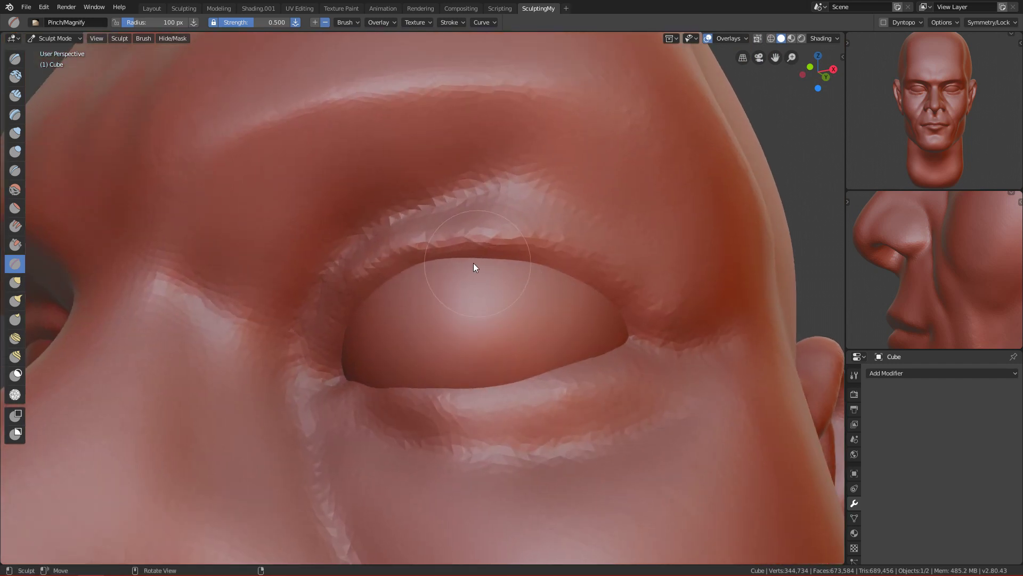
key("f")
left_click(341, 332)
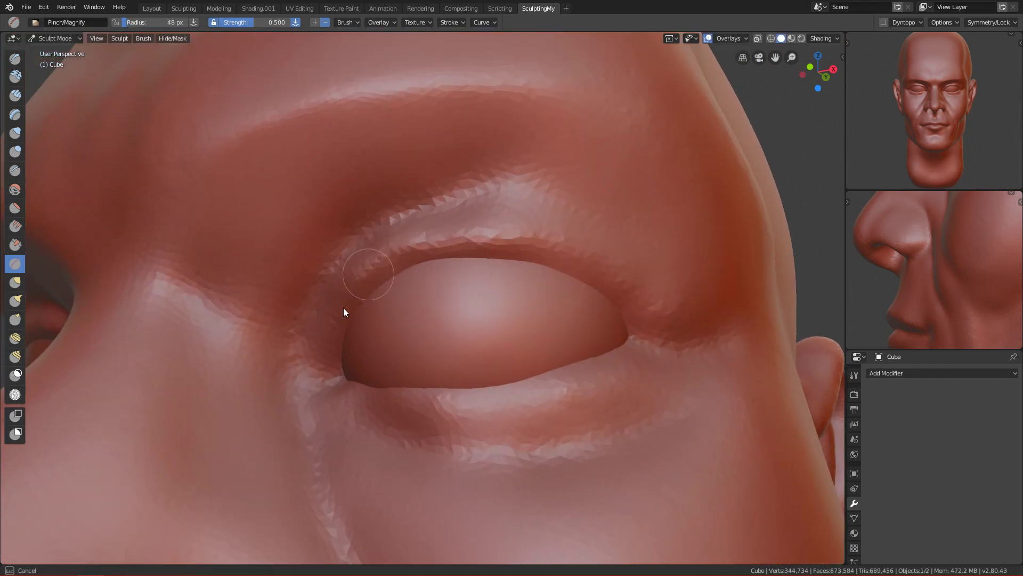
key("f")
left_click(476, 245)
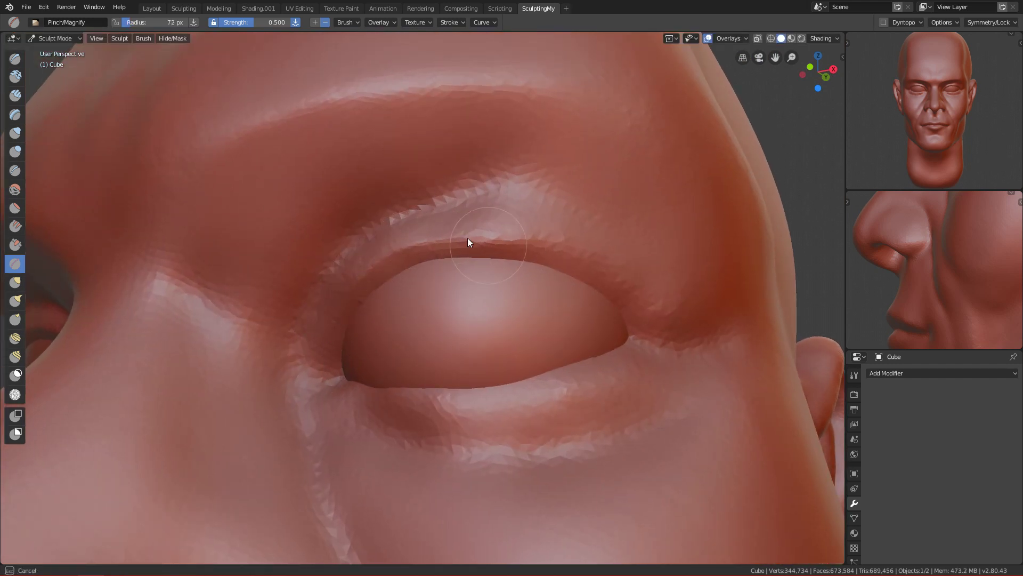
Step: Raise and sharpen the lower eyelid rim with inverted Crease strokes at brush radii of 72 px and 60 px
scroll(538, 274, "down", 4)
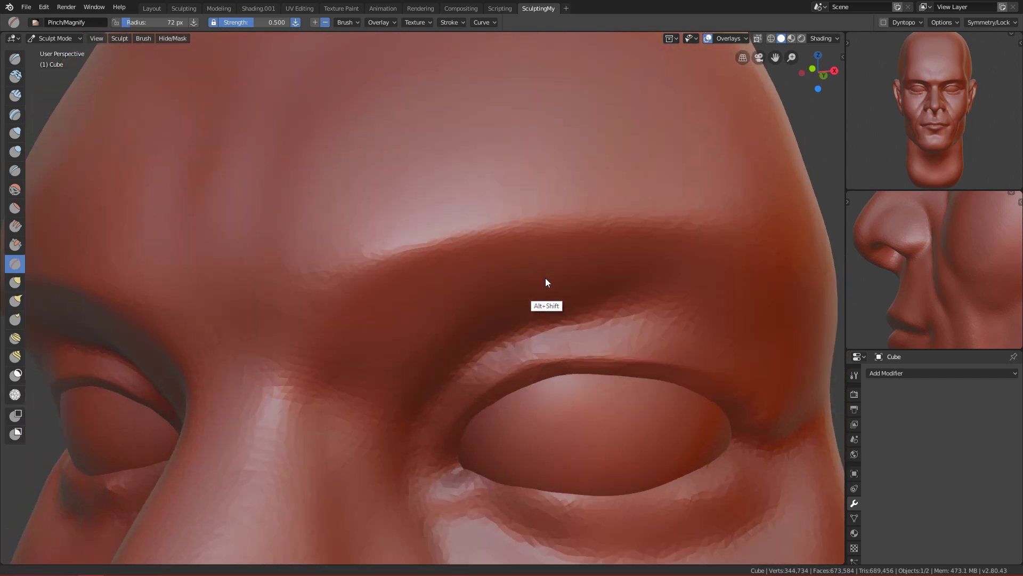
scroll(457, 228, "up", 4)
mouse_move(457, 149)
left_mouse_down("alt")
mouse_move(398, 146)
mouse_move(397, 155)
mouse_move(473, 318)
mouse_move(497, 311)
mouse_move(528, 349)
mouse_move(536, 219)
left_mouse_up("alt")
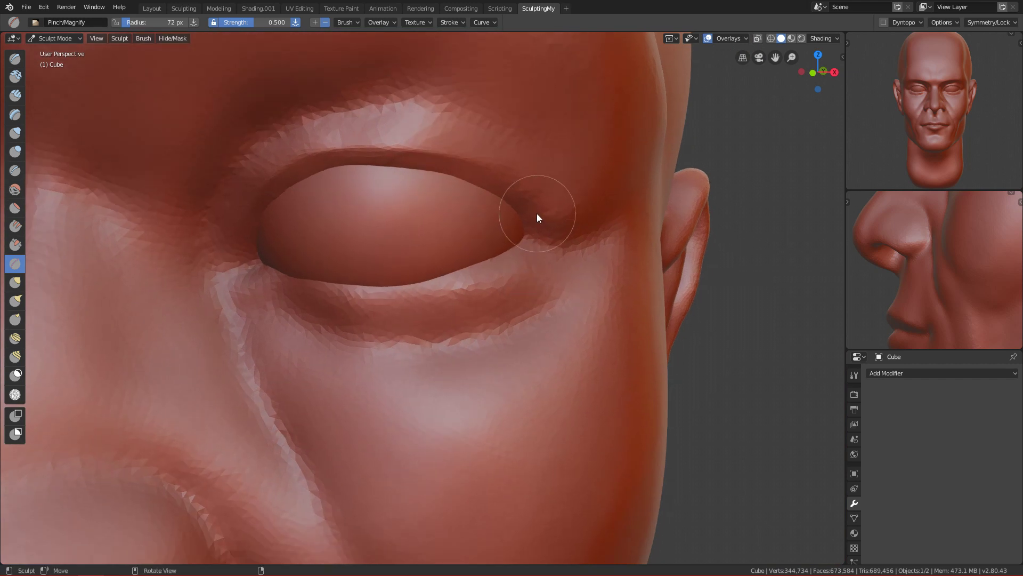
key("shift+c")
mouse_move(469, 297)
left_mouse_down("alt")
mouse_move(450, 326)
mouse_move(277, 335)
mouse_move(312, 336)
left_mouse_up("alt")
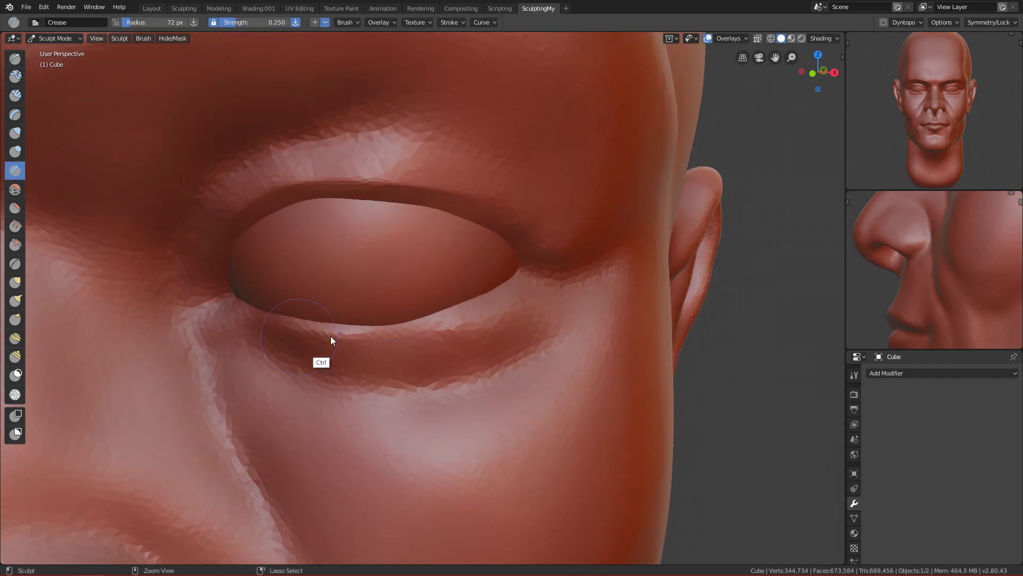
mouse_move(404, 343)
left_mouse_down("ctrl")
mouse_move(379, 343)
mouse_move(457, 331)
mouse_move(463, 321)
mouse_move(337, 343)
left_mouse_up("ctrl")
key("f")
left_click(301, 311)
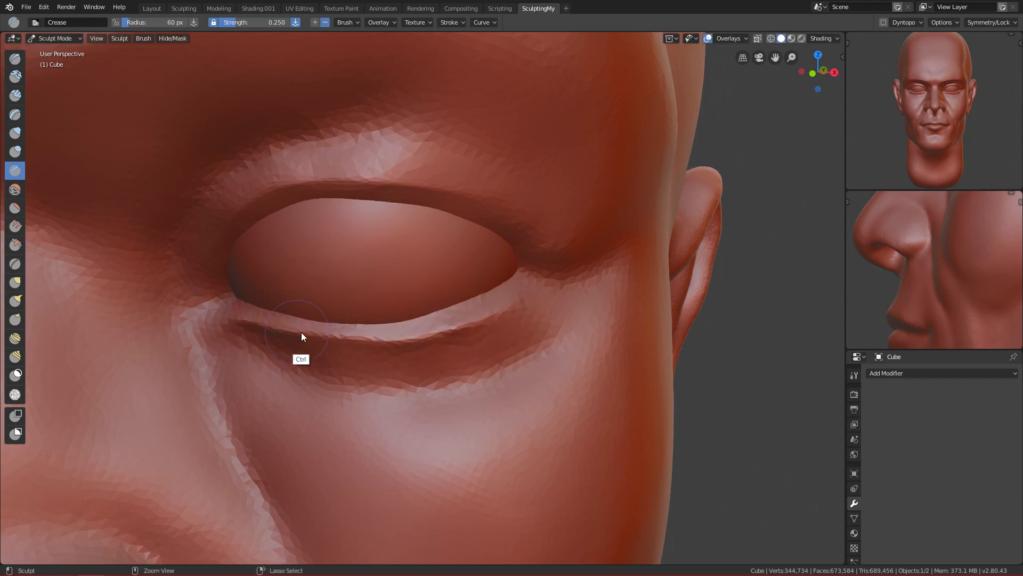
Step: Tighten the fold under the lower eyelid with the Pinch brush at a radius of 53 px
key("p")
left_click_drag(494, 316, 484, 327)
left_click_drag(358, 342, 248, 326)
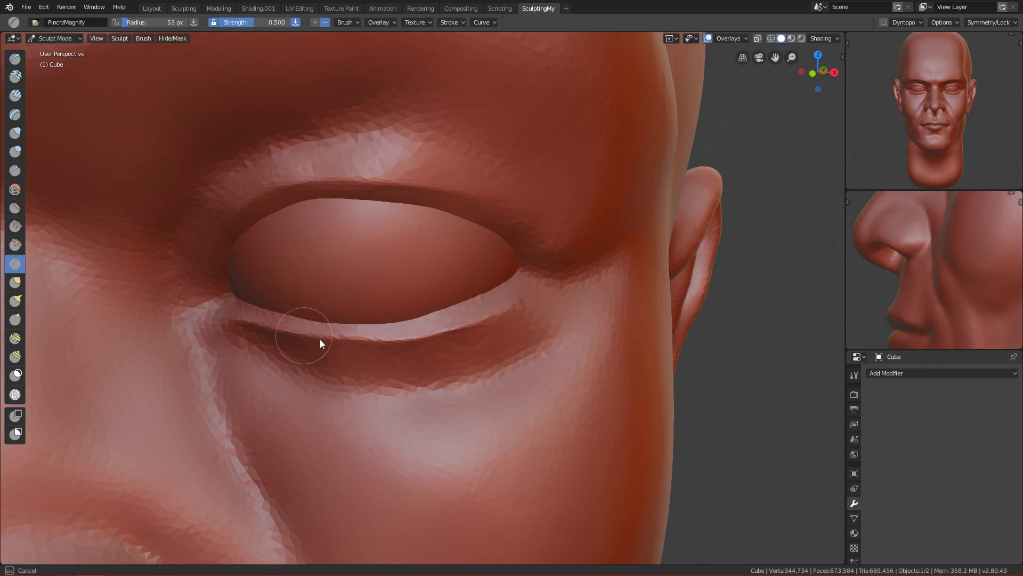
Step: Define the inner corner of the eye with the Crease brush at a radius of about 54 px
key("grave")
left_click(292, 339)
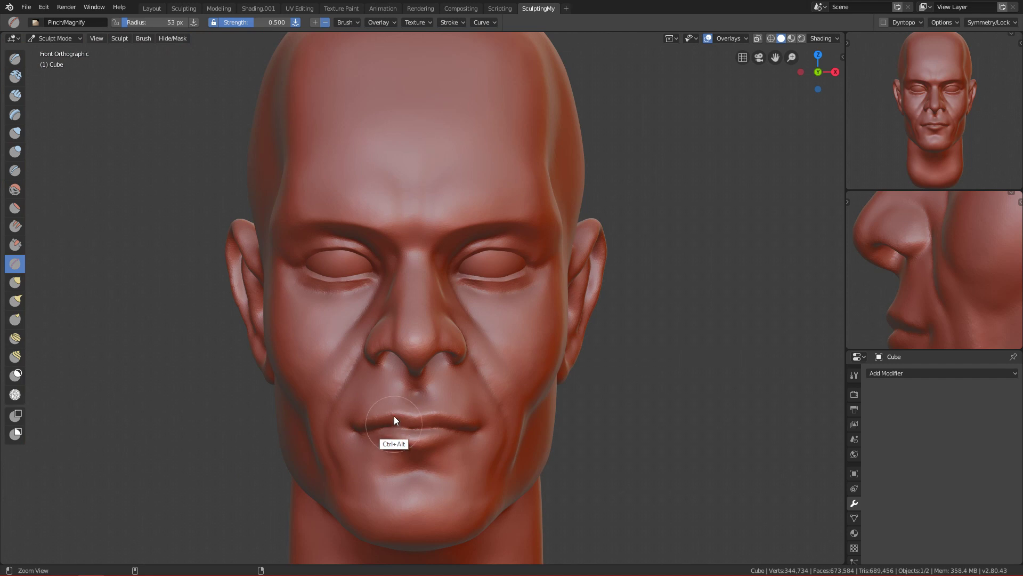
scroll(395, 416, "up", 5)
middle_click_drag(619, 258, 571, 319, "alt")
scroll(558, 297, "up", 3)
mouse_move(674, 270)
left_mouse_down("shift")
mouse_move(571, 299)
mouse_move(446, 286)
mouse_move(533, 286)
left_mouse_up("shift")
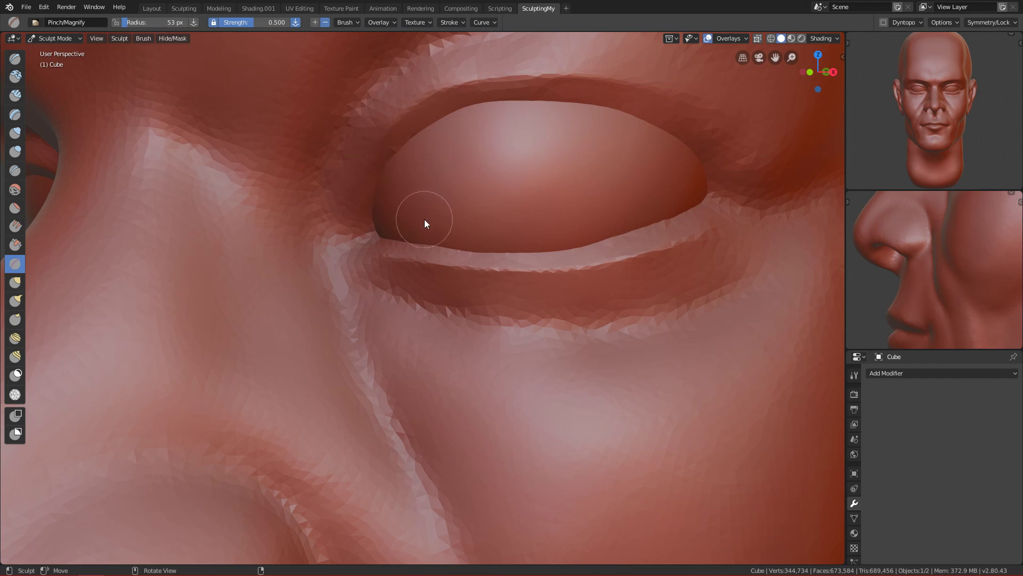
key("shift+c")
mouse_move(381, 205)
left_mouse_down()
mouse_move(359, 234)
mouse_move(345, 240)
mouse_move(349, 229)
mouse_move(329, 243)
mouse_move(376, 185)
mouse_move(336, 242)
mouse_move(355, 226)
mouse_move(387, 231)
mouse_move(335, 255)
left_mouse_up()
mouse_move(334, 254)
middle_mouse_down("ctrl")
mouse_move(392, 314)
mouse_move(395, 357)
mouse_move(503, 323)
mouse_move(407, 382)
mouse_move(469, 299)
mouse_move(460, 269)
mouse_move(458, 285)
middle_mouse_up("ctrl")
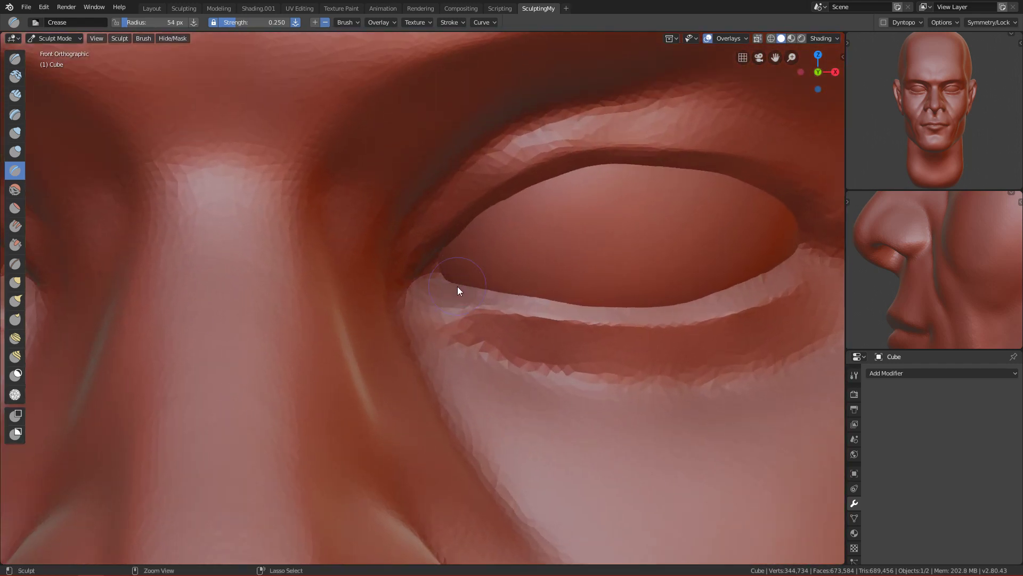
Step: Deepen the inner corner of the eye with inverted Draw brush strokes at a radius of 46 px
key("x")
left_click_drag(446, 288, 437, 282, "ctrl")
middle_click_drag(456, 308, 392, 443, "ctrl")
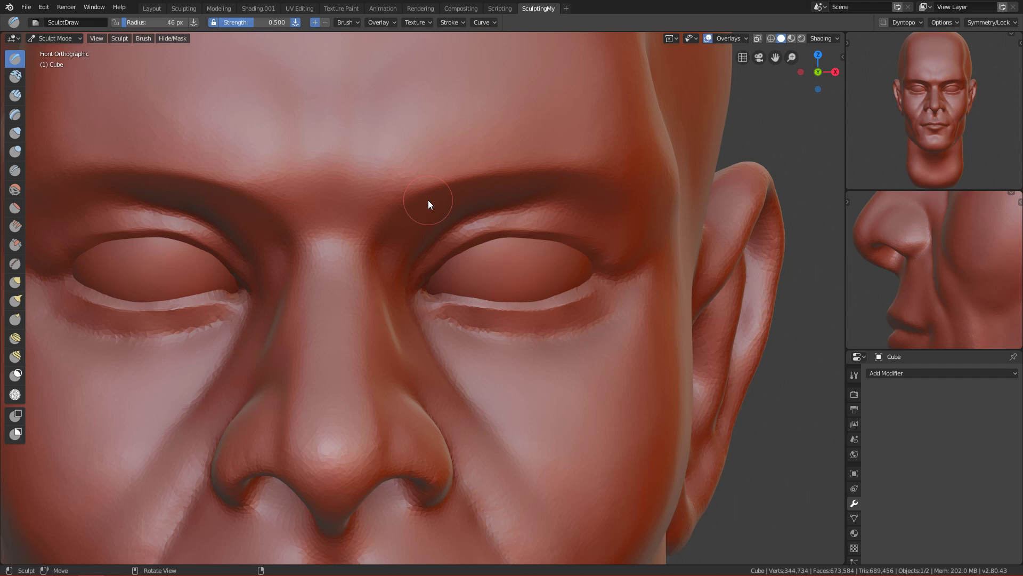
scroll(479, 304, "up", 3)
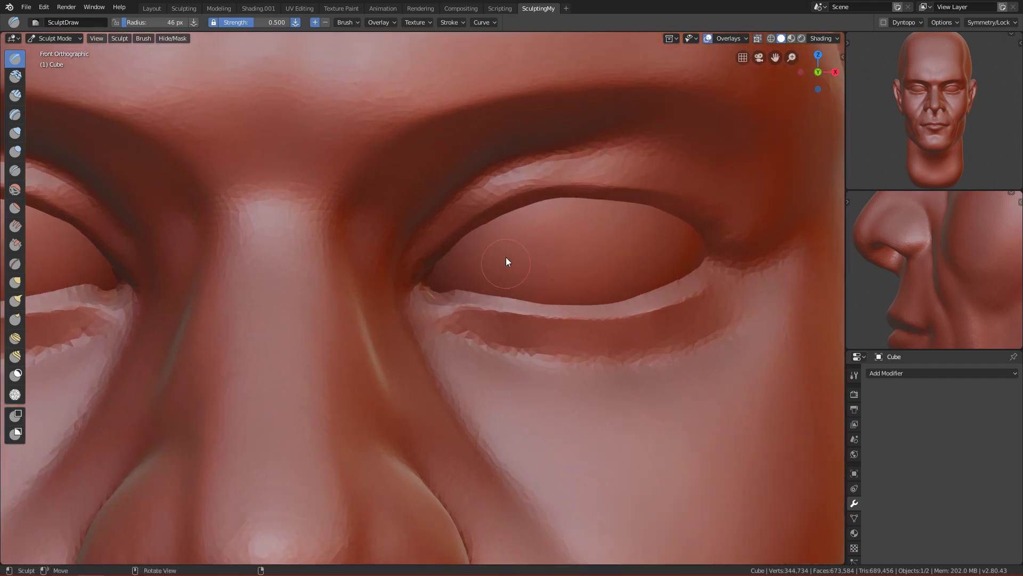
Step: Reshape the inner part of the upper eyelid with the Grab brush at a radius of 228 px
key("g")
key("f")
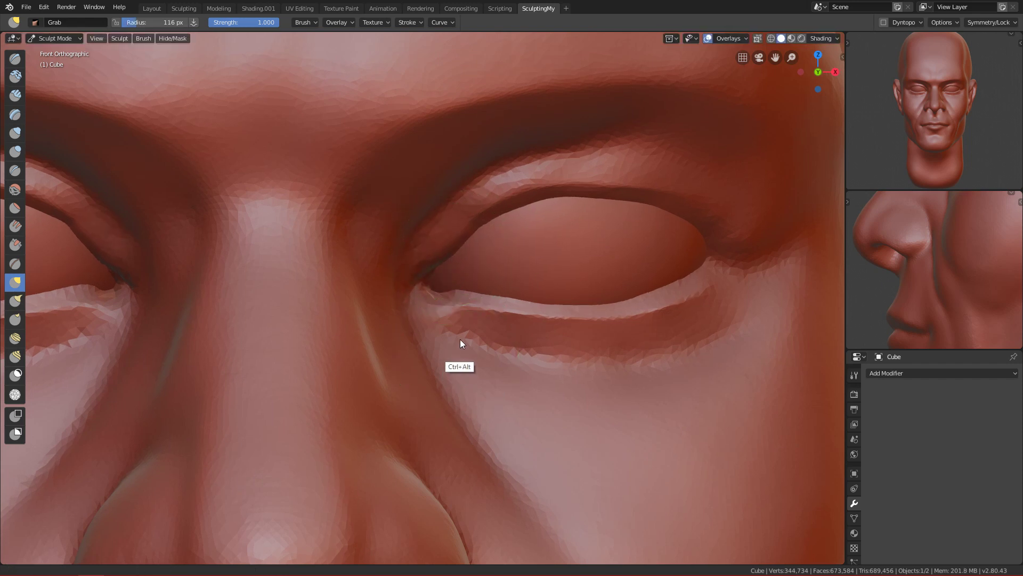
scroll(458, 347, "up", 2)
key("f")
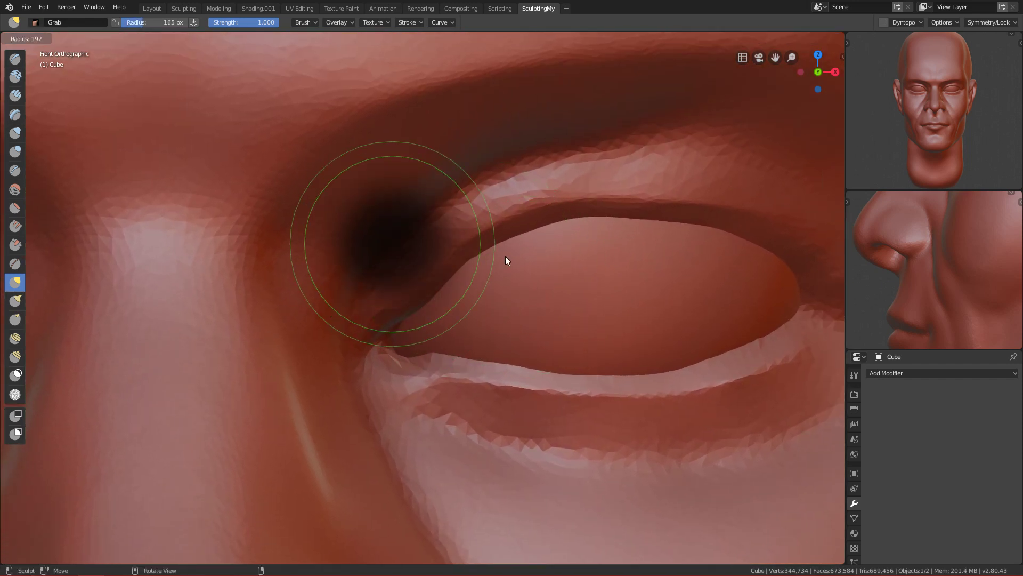
left_click(484, 227)
scroll(472, 432, "down", 4)
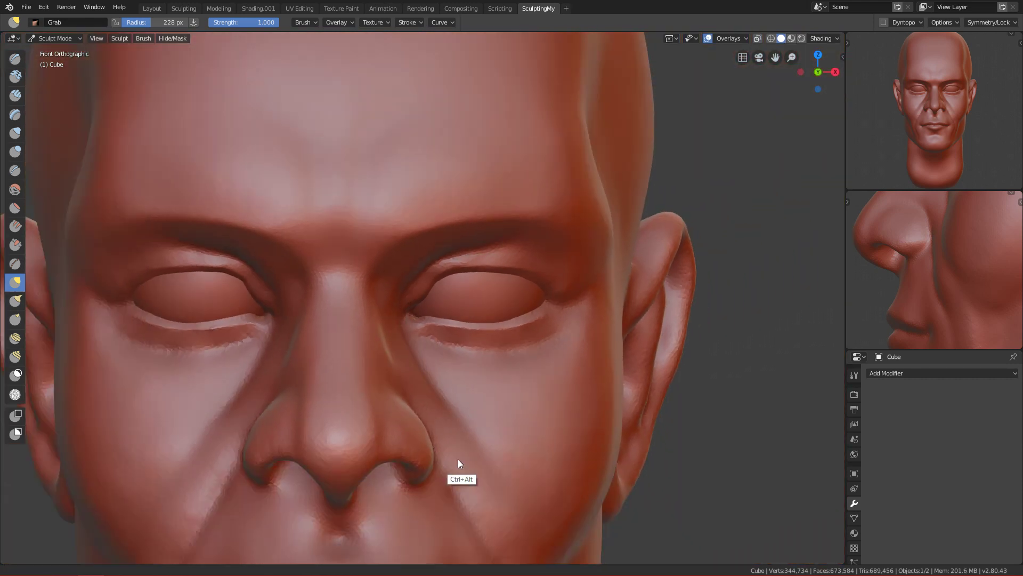
Step: Refine the eyelid contour near the inner eye corner with the Grab brush at radii of 173 px and 133 px
scroll(485, 277, "up", 5)
key("f")
scroll(427, 299, "up", 2)
key("f")
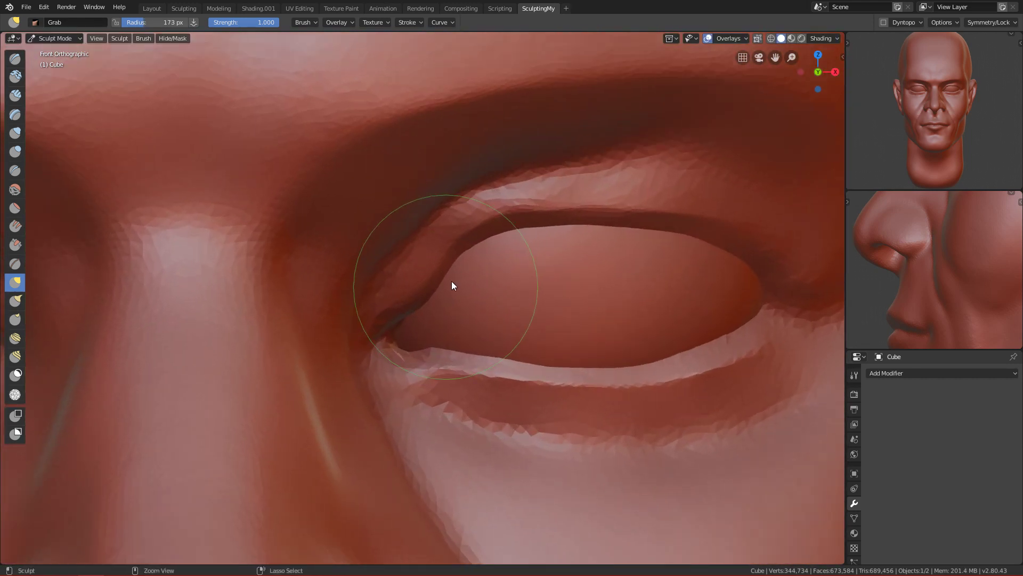
left_click(439, 285)
scroll(424, 286, "down", 5)
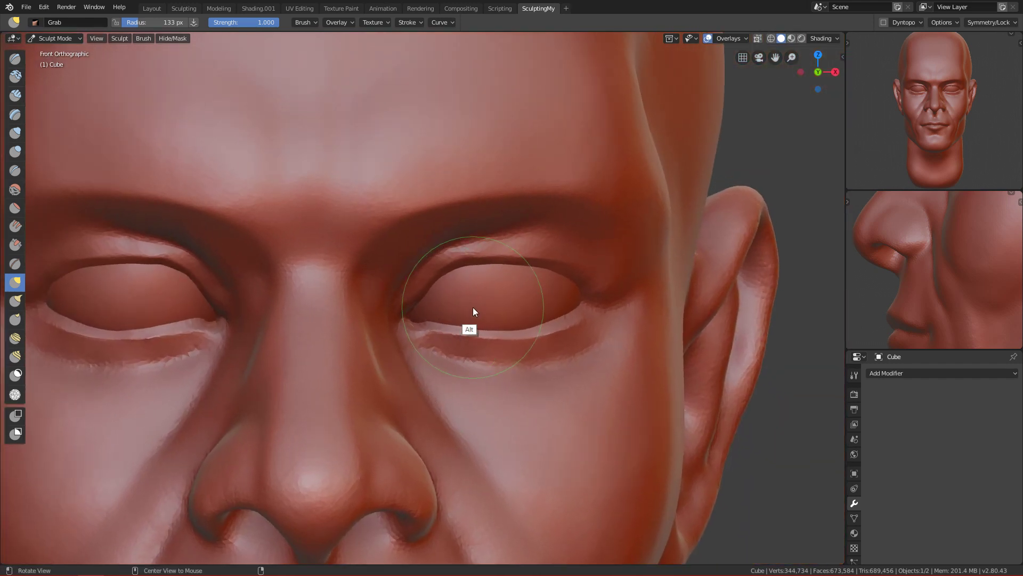
Step: Define the fold above the upper eyelid with Crease brush strokes, reducing the radius to 73 px
middle_click_drag(472, 307, 464, 254, "ctrl")
scroll(463, 254, "down", 4)
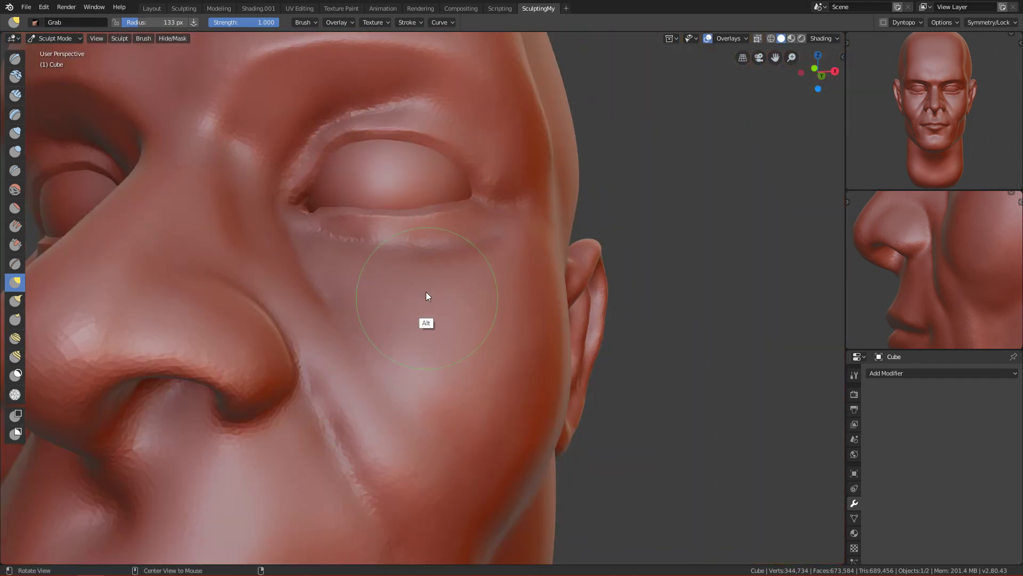
middle_click_drag(426, 305, 433, 333)
scroll(433, 333, "up", 4)
mouse_move(407, 279)
middle_mouse_down("shift")
mouse_move(386, 281)
mouse_move(389, 271)
middle_mouse_up("shift")
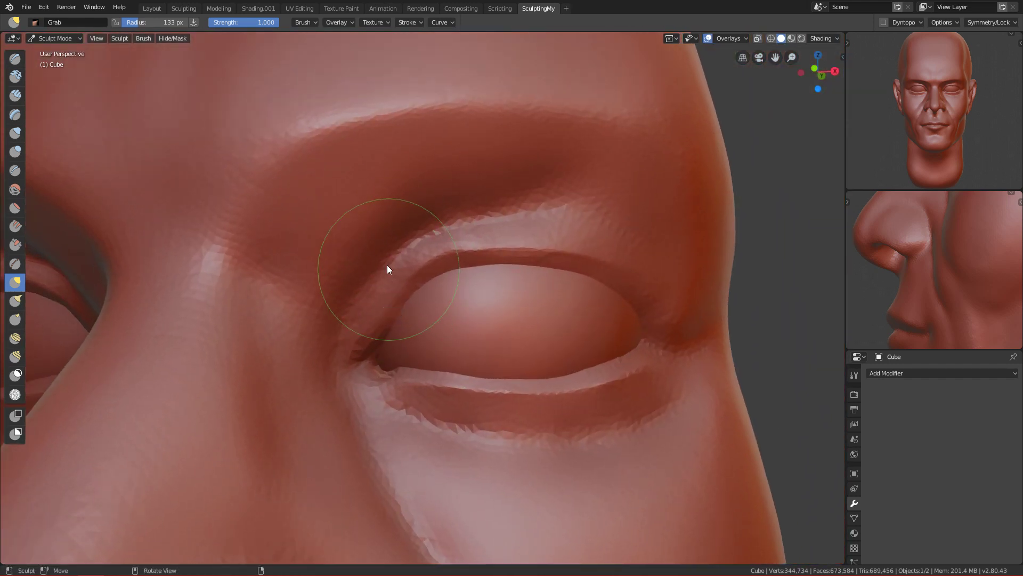
key("shift+c")
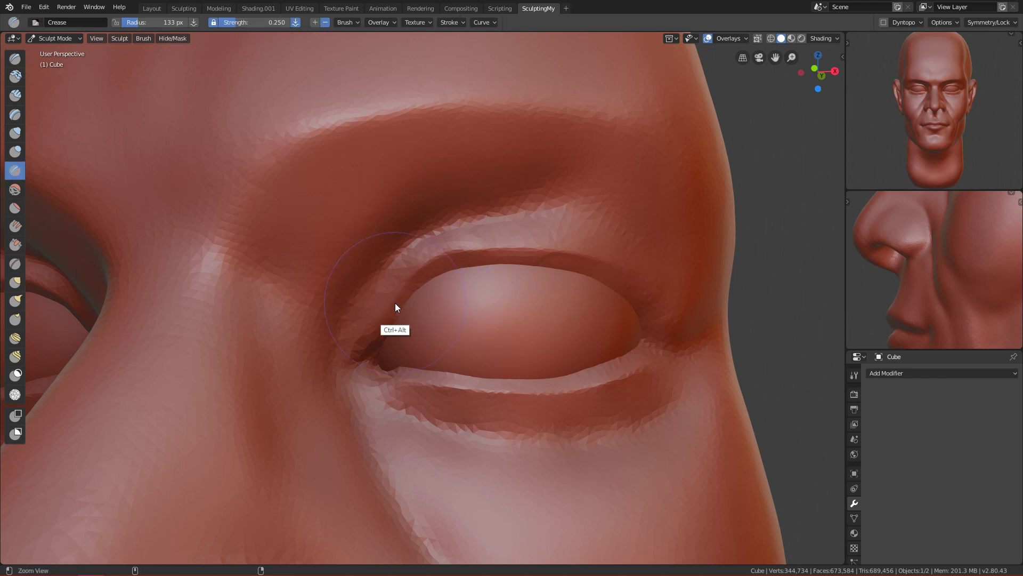
scroll(395, 298, "up", 3)
middle_click_drag(416, 273, 432, 281, "shift")
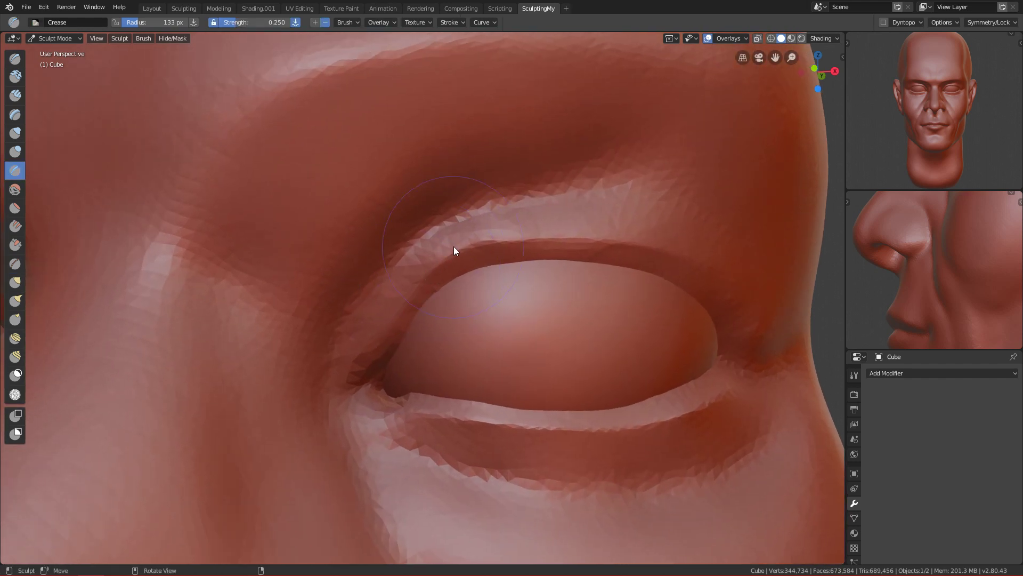
key("bracketleft")
key("f")
left_click(583, 197)
key("f")
left_click(670, 227)
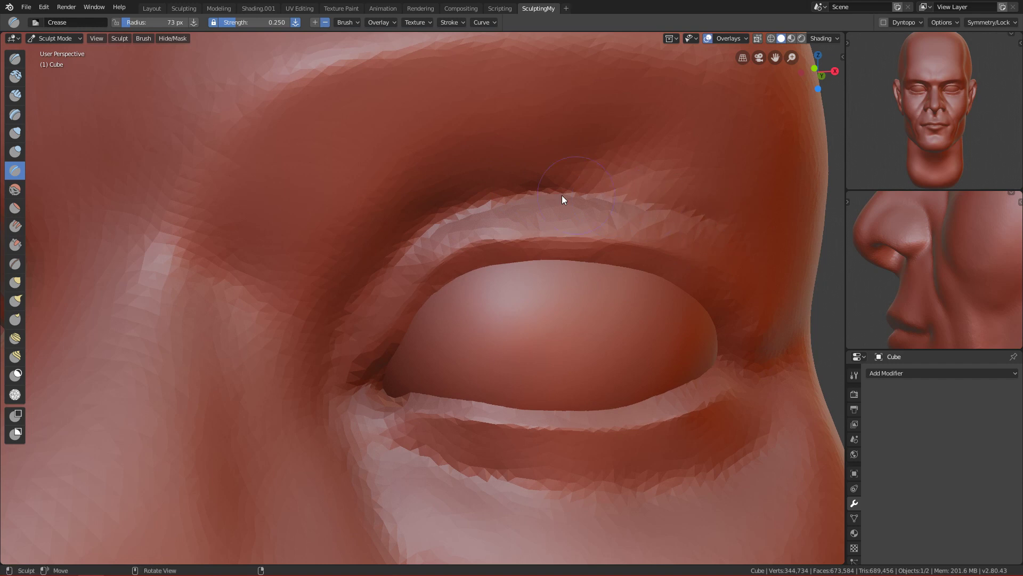
Step: Carve a fold beneath the inner end of the brow with the Crease brush at a radius of 118 px
key("f")
left_click(366, 217)
mouse_move(376, 142)
left_mouse_down()
mouse_move(286, 199)
mouse_move(437, 116)
mouse_move(305, 185)
mouse_move(470, 119)
mouse_move(385, 205)
mouse_move(417, 412)
mouse_move(381, 404)
mouse_move(334, 308)
mouse_move(304, 288)
mouse_move(451, 345)
mouse_move(469, 292)
left_mouse_up()
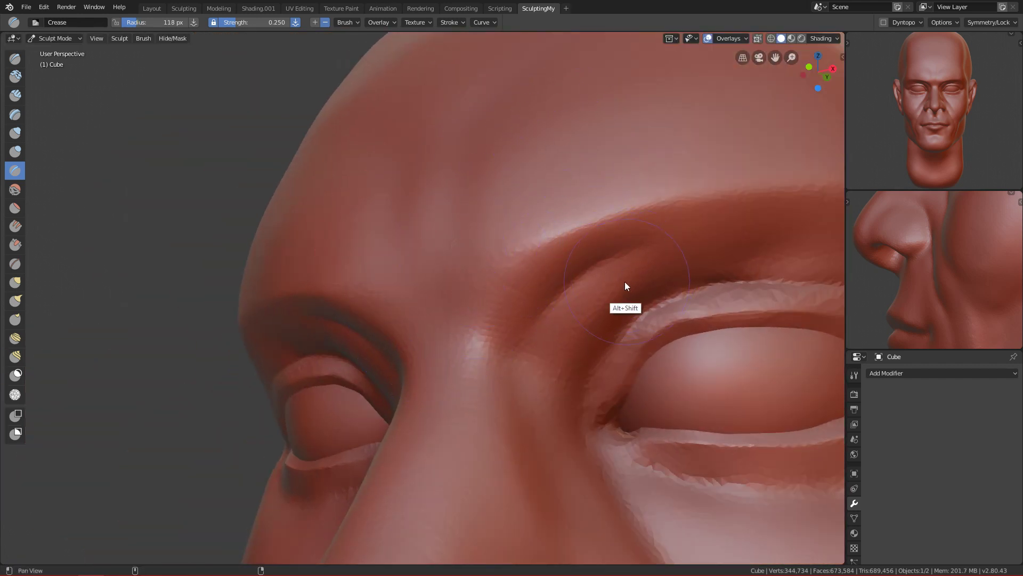
left_click_drag(624, 281, 507, 197, "alt")
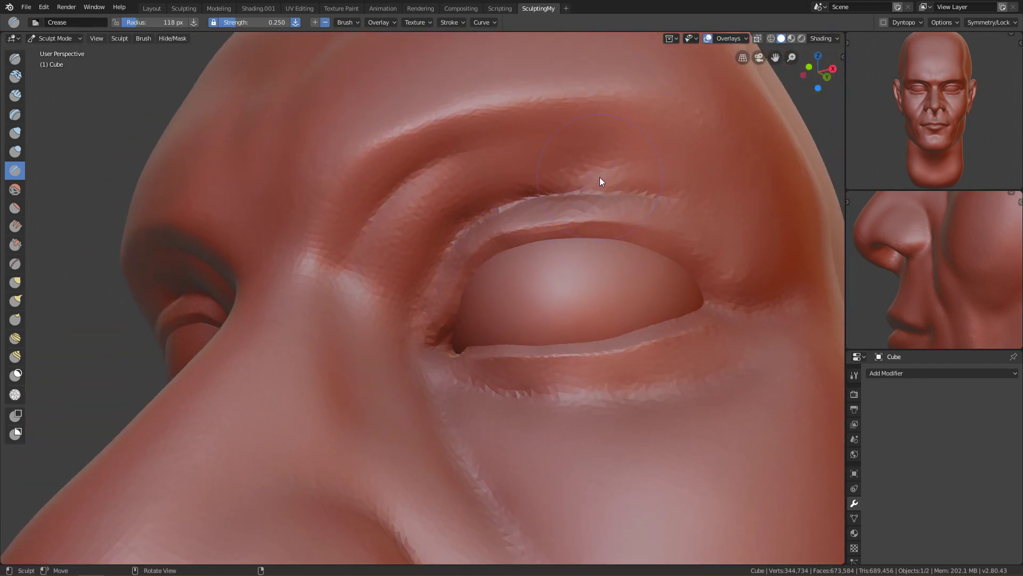
Step: Build up and smooth the area between the brow and the upper eyelid with the Draw brush at a radius of 79 px
key("x")
mouse_move(506, 171)
left_mouse_down()
mouse_move(652, 161)
mouse_move(444, 183)
mouse_move(597, 164)
mouse_move(464, 173)
mouse_move(620, 164)
mouse_move(495, 170)
mouse_move(606, 161)
mouse_move(567, 153)
mouse_move(654, 161)
mouse_move(506, 153)
left_mouse_up()
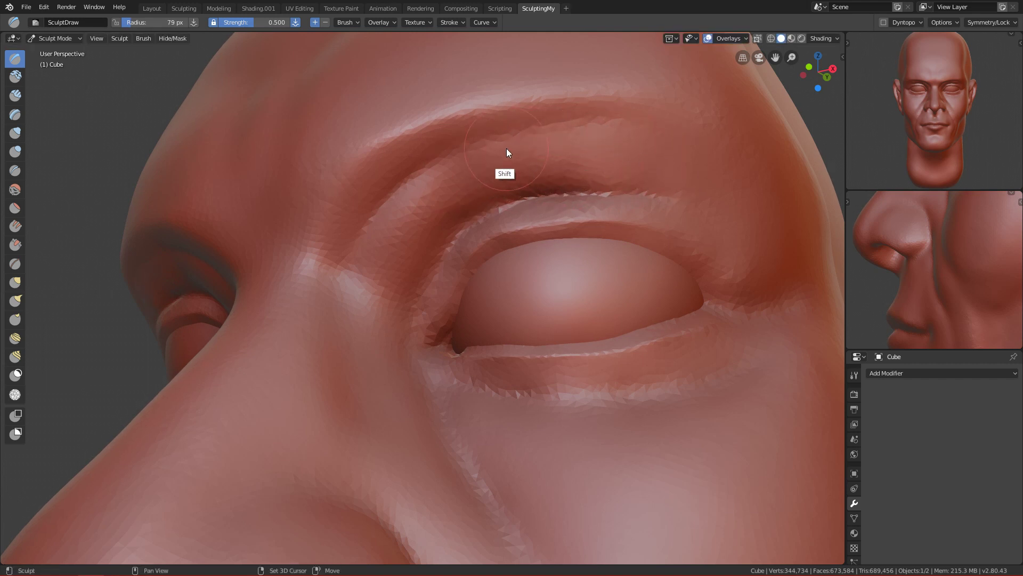
scroll(465, 110, "down", 5)
key("ctrl+KP_3")
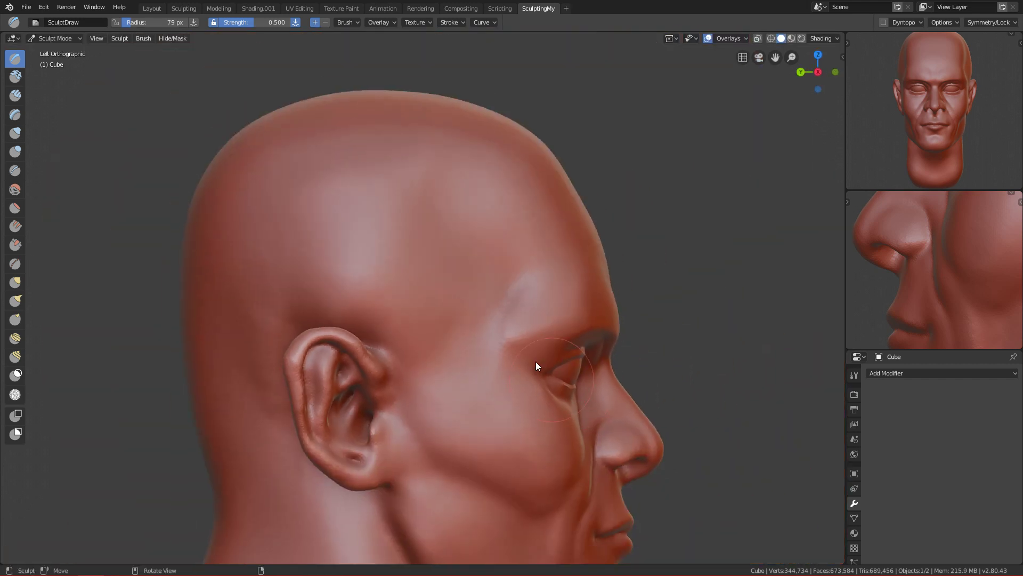
key("KP_1")
middle_click_drag(551, 382, 479, 251, "ctrl")
mouse_move(338, 219)
left_mouse_down()
mouse_move(434, 198)
mouse_move(360, 202)
mouse_move(398, 199)
left_mouse_up()
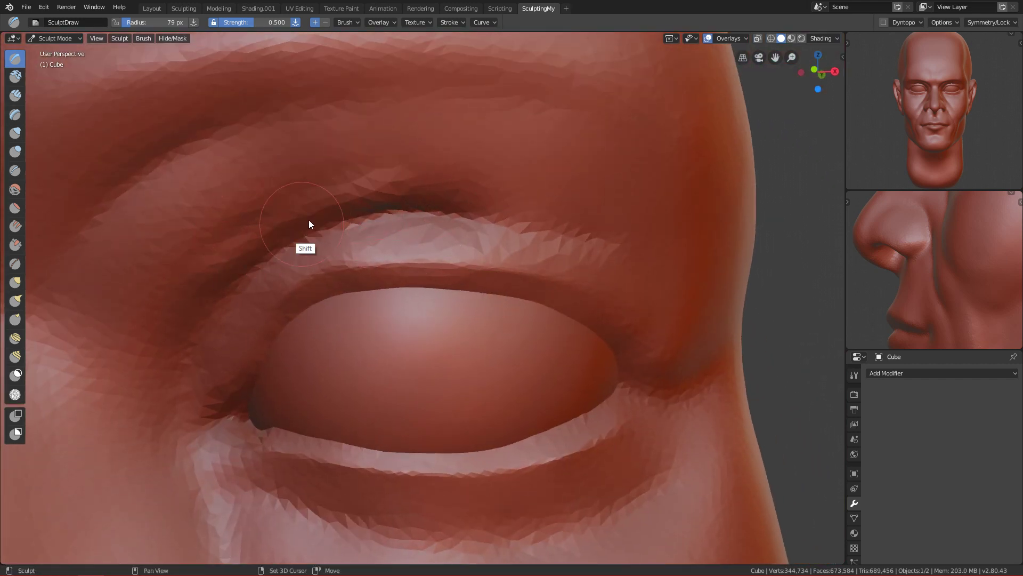
mouse_move(283, 188)
left_mouse_down("shift")
mouse_move(314, 208)
mouse_move(342, 196)
mouse_move(507, 184)
left_mouse_up("shift")
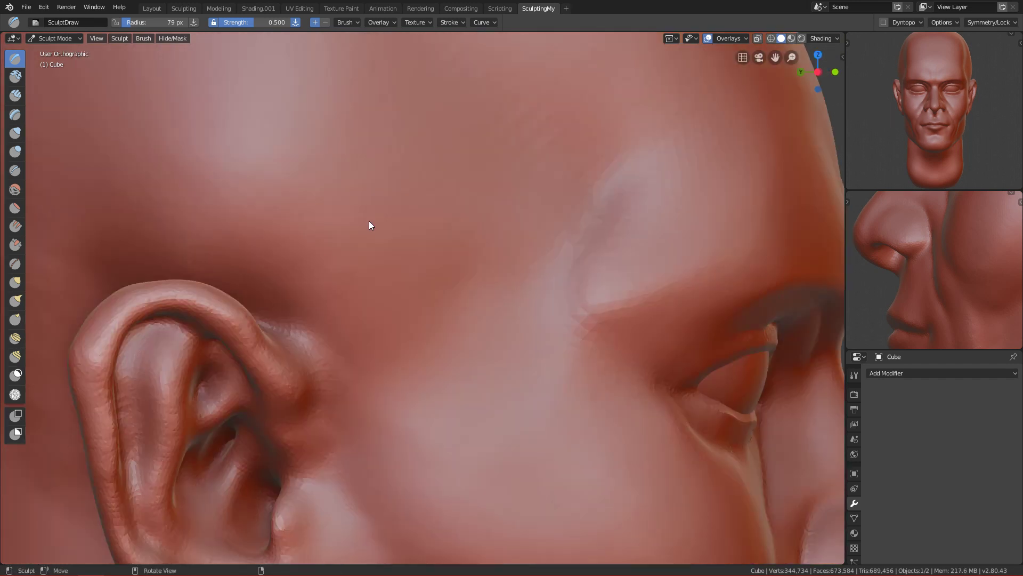
Step: Tighten the edge of the upper eyelid fold with the Pinch brush at radii of 59 px and 45 px
scroll(363, 382, "down", 4)
middle_click_drag(363, 381, 426, 403, "alt")
scroll(532, 321, "up", 6)
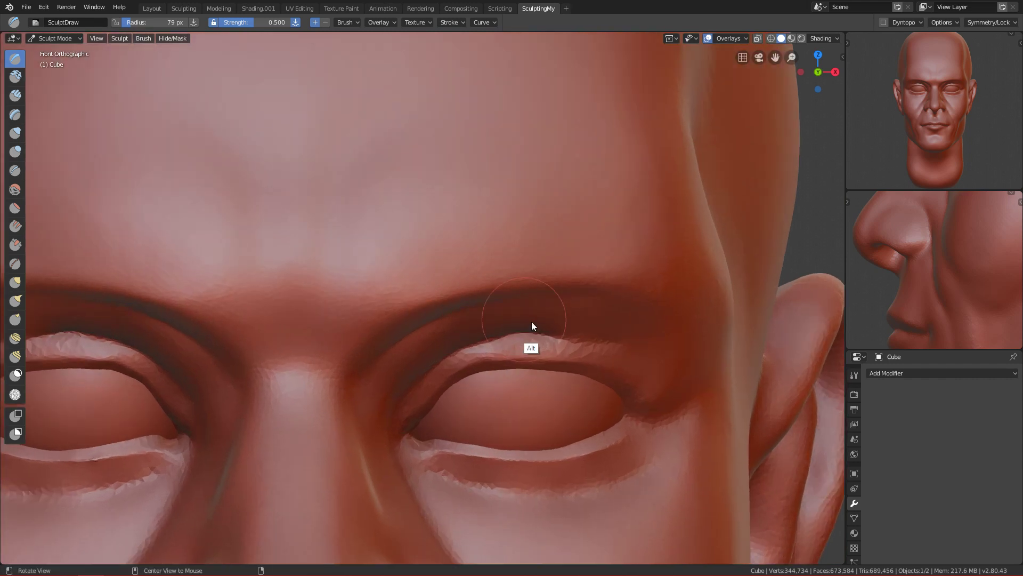
scroll(532, 321, "up", 5)
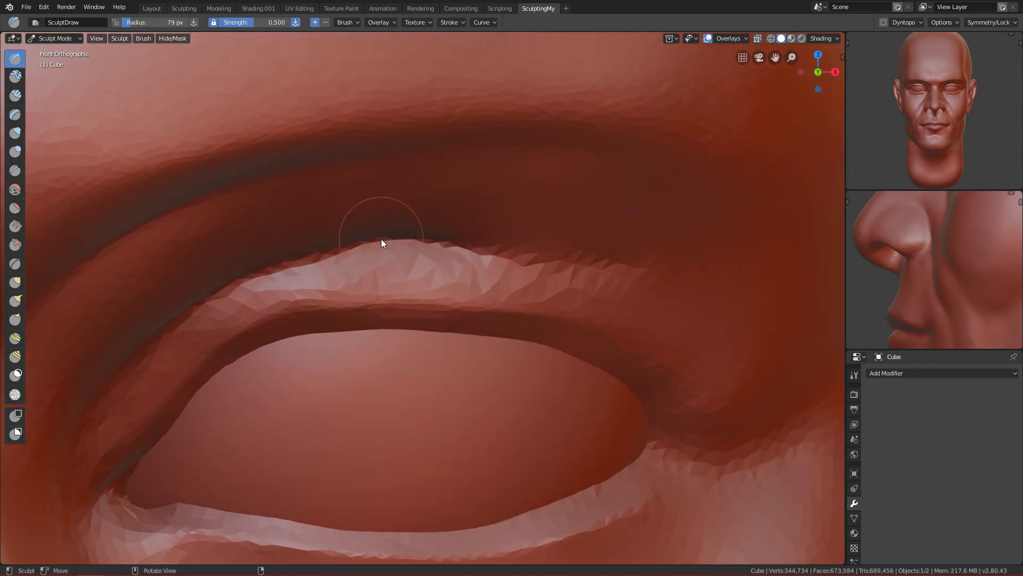
key("p")
key("bracketright")
mouse_move(439, 255)
left_mouse_down()
mouse_move(482, 260)
mouse_move(318, 259)
mouse_move(444, 256)
left_mouse_up()
key("bracketleft")
key("bracketleft")
key("bracketleft")
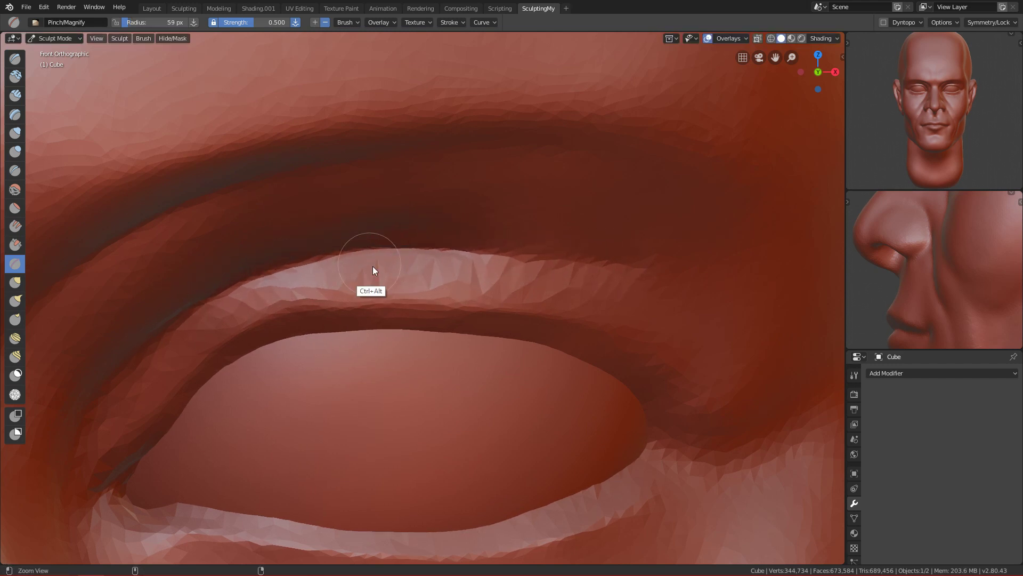
middle_click_drag(373, 266, 491, 274, "ctrl")
key("f")
left_click(327, 318)
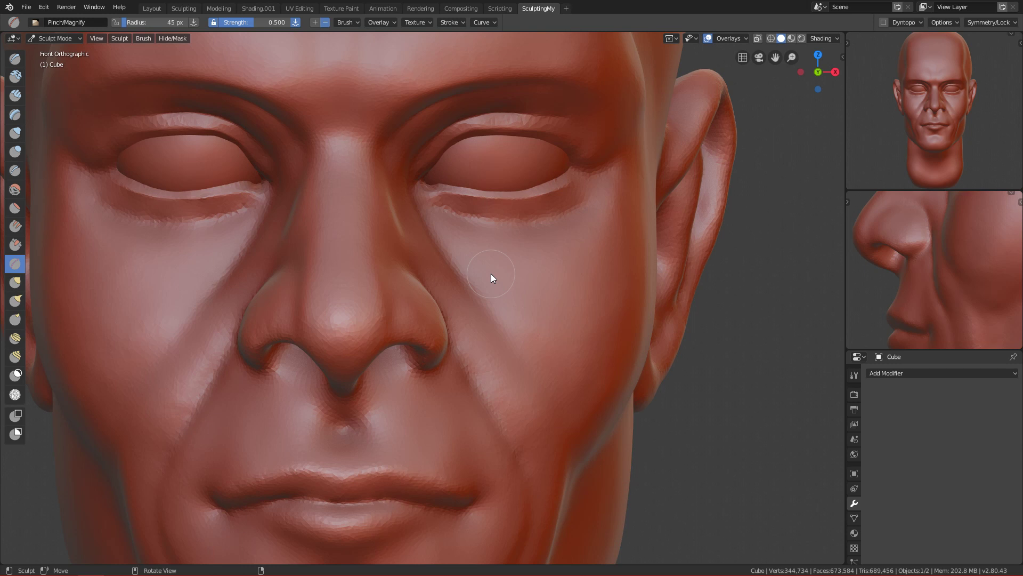
Step: Sharpen the creases beside the nose with the Pinch brush at radii of 51 px and 97 px
mouse_move(490, 273)
middle_mouse_down("ctrl")
mouse_move(393, 292)
mouse_move(400, 269)
mouse_move(400, 304)
mouse_move(385, 279)
mouse_move(399, 308)
mouse_move(392, 219)
middle_mouse_up("ctrl")
key("f")
left_click(380, 226)
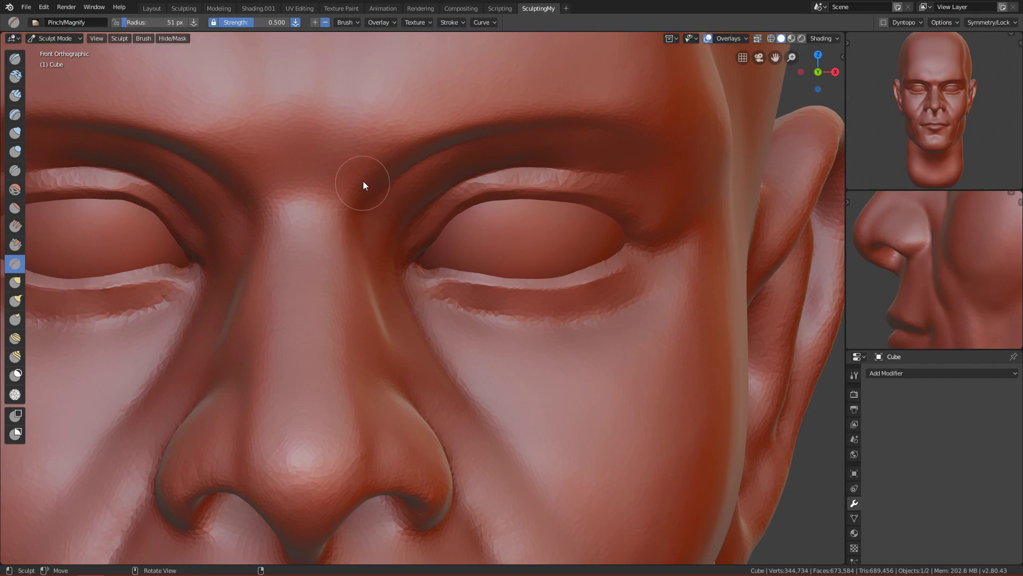
mouse_move(365, 274)
middle_mouse_down("alt")
mouse_move(326, 290)
mouse_move(320, 370)
mouse_move(388, 293)
mouse_move(392, 269)
middle_mouse_up("alt")
key("f")
left_click(341, 373)
middle_click_drag(292, 421, 416, 356, "alt")
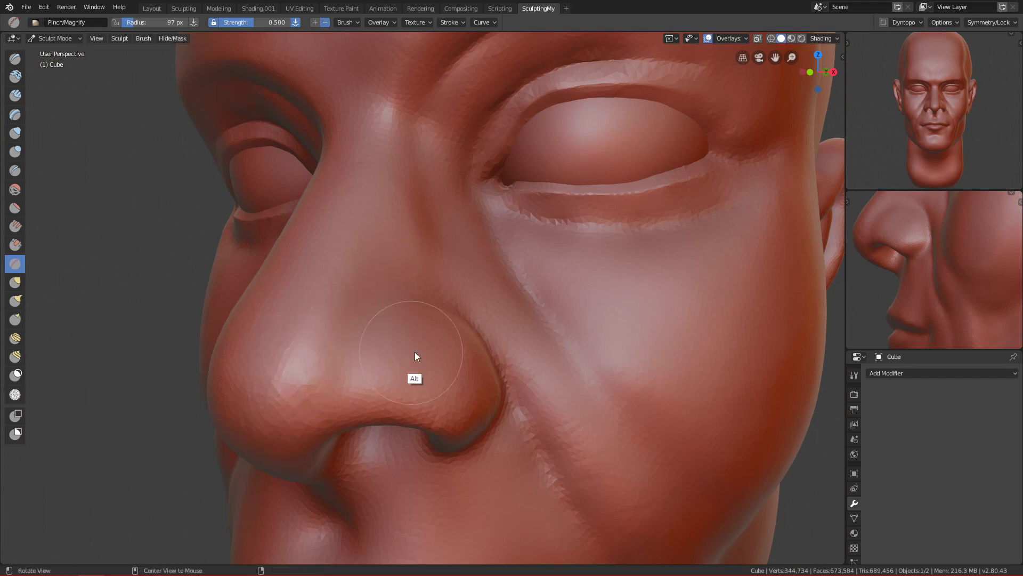
Step: Tighten the edges around the nose wing and nostril with the Pinch brush, reducing the radius to 47 px
mouse_move(486, 327)
middle_mouse_down("alt")
mouse_move(500, 251)
mouse_move(484, 256)
middle_mouse_up("alt")
key("f")
left_click(417, 210)
mouse_move(398, 283)
left_mouse_down()
mouse_move(389, 226)
mouse_move(407, 203)
left_mouse_up()
key("f")
left_click(483, 215)
middle_click_drag(503, 271, 495, 292, "ctrl")
Step: Carve the base of the nostril wing where it meets the upper lip with the Crease brush at radii of 47 px and 67 px
key("shift+c")
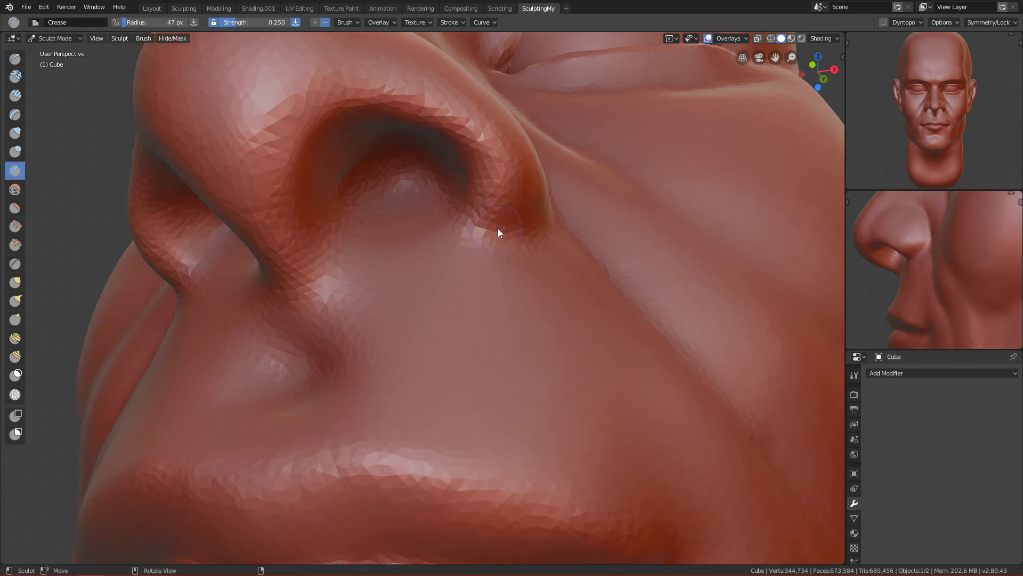
mouse_move(442, 220)
left_mouse_down()
mouse_move(418, 253)
mouse_move(424, 243)
mouse_move(437, 256)
mouse_move(435, 278)
mouse_move(416, 284)
mouse_move(485, 282)
mouse_move(518, 270)
left_mouse_up()
mouse_move(518, 269)
middle_mouse_down()
mouse_move(498, 347)
mouse_move(514, 351)
middle_mouse_up()
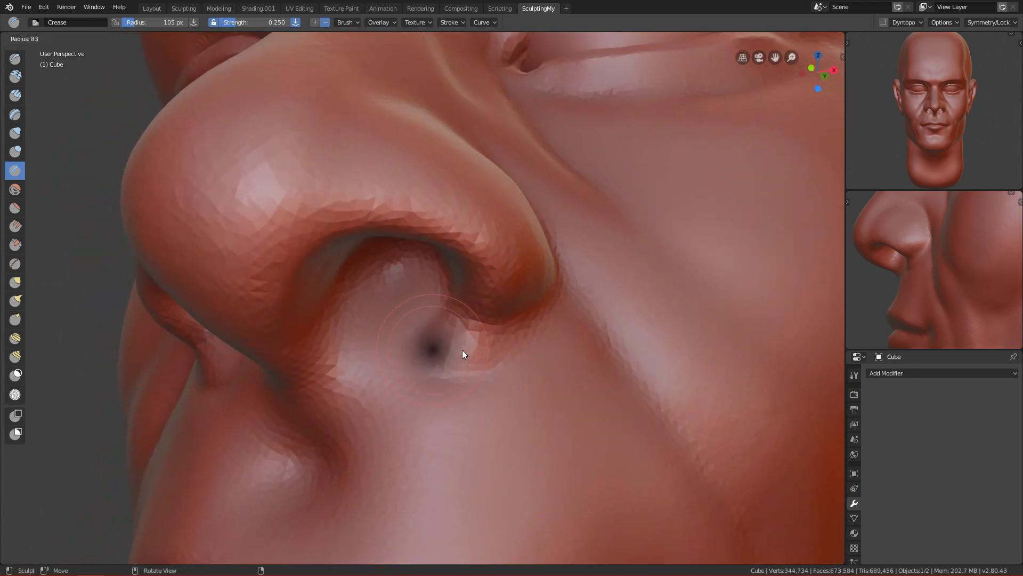
key("f")
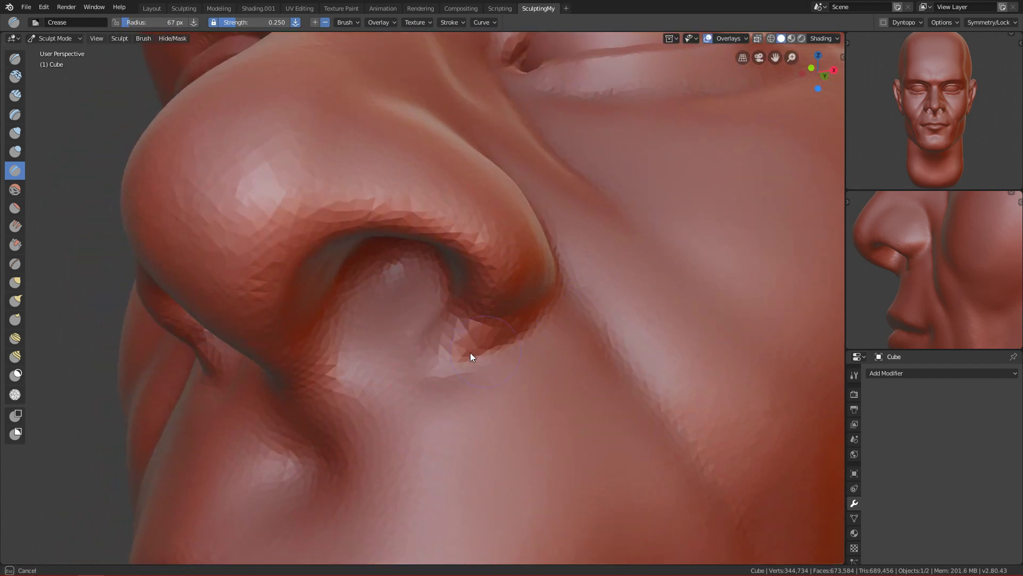
left_click(400, 368)
mouse_move(399, 368)
left_mouse_down()
mouse_move(496, 349)
mouse_move(473, 350)
left_mouse_up()
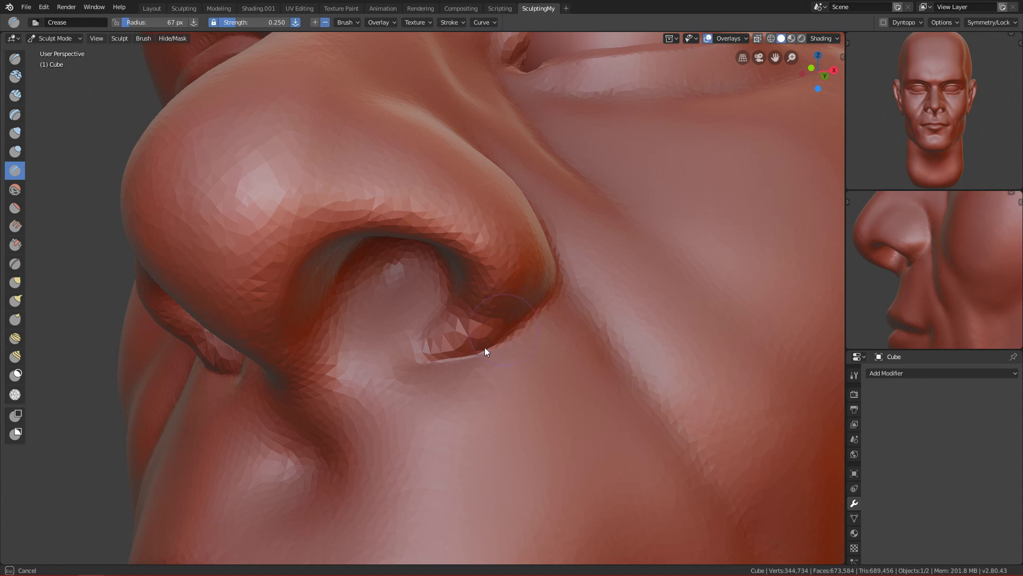
Step: Smooth the nostril base into the upper lip using the Draw brush's smoothing at radii of 85 px and 42 px
key("x")
key("f")
left_click(423, 338)
mouse_move(424, 337)
left_mouse_down("shift")
mouse_move(382, 339)
mouse_move(426, 337)
mouse_move(384, 342)
mouse_move(420, 327)
left_mouse_up("shift")
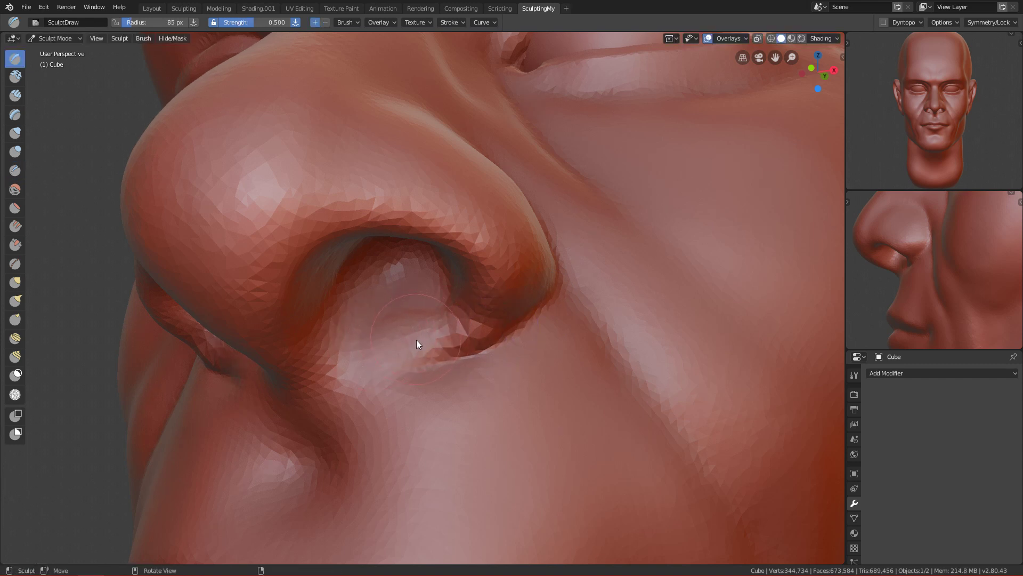
scroll(422, 347, "down", 5)
mouse_move(420, 374)
middle_mouse_down()
mouse_move(445, 361)
mouse_move(423, 388)
middle_mouse_up()
scroll(462, 313, "up", 4)
mouse_move(451, 313)
left_mouse_down("shift")
mouse_move(429, 336)
mouse_move(454, 338)
left_mouse_up("shift")
key("f")
left_click(463, 333)
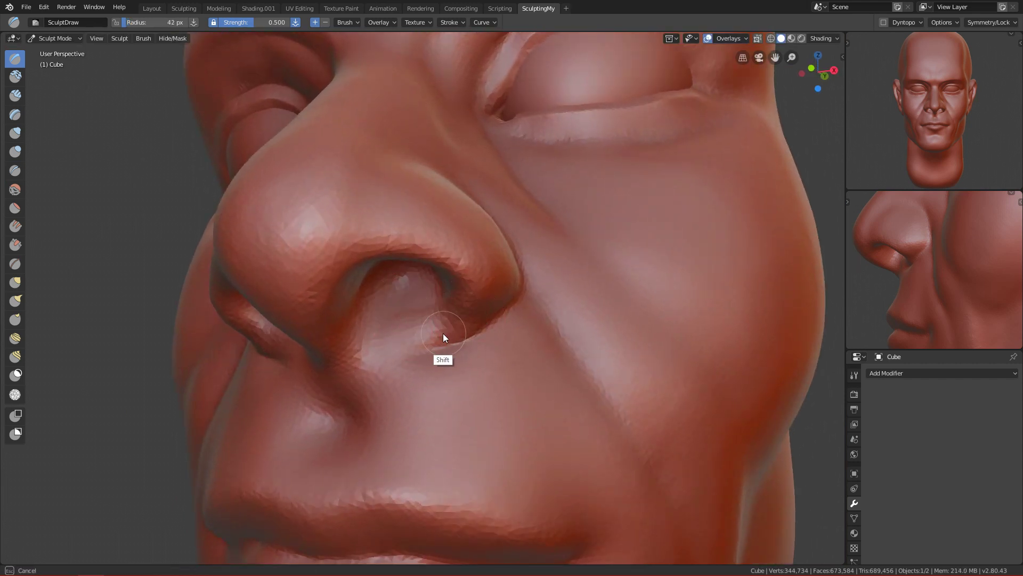
Step: Deepen the nostril opening with inverted Draw brush strokes and set the radius to 104 px
mouse_move(446, 261)
middle_mouse_down("alt")
mouse_move(497, 306)
mouse_move(489, 445)
mouse_move(523, 372)
mouse_move(530, 426)
mouse_move(347, 383)
mouse_move(366, 350)
mouse_move(366, 363)
mouse_move(303, 390)
mouse_move(357, 312)
mouse_move(377, 336)
mouse_move(388, 393)
mouse_move(366, 336)
mouse_move(379, 387)
mouse_move(418, 270)
middle_mouse_up("alt")
mouse_move(374, 229)
left_mouse_down()
mouse_move(362, 261)
mouse_move(371, 200)
mouse_move(352, 264)
mouse_move(364, 195)
mouse_move(365, 280)
mouse_move(375, 193)
mouse_move(361, 264)
mouse_move(360, 242)
mouse_move(337, 268)
mouse_move(365, 242)
left_mouse_up()
key("f")
left_click(376, 173)
mouse_move(383, 190)
left_mouse_down("ctrl")
mouse_move(373, 210)
mouse_move(404, 138)
mouse_move(372, 175)
left_mouse_up("ctrl")
key("f")
left_click(379, 129)
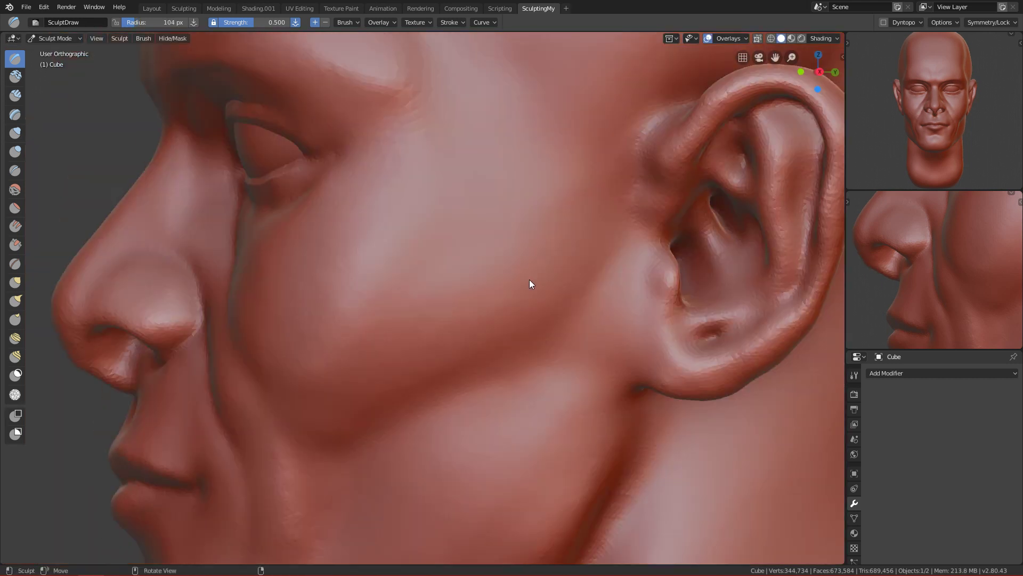
Step: Smooth the strip between the nostrils using the Draw brush's smoothing at radii of 160 px and 135 px
mouse_move(530, 281)
middle_mouse_down("ctrl")
mouse_move(418, 301)
mouse_move(392, 421)
mouse_move(382, 399)
mouse_move(413, 367)
mouse_move(391, 358)
mouse_move(380, 267)
mouse_move(374, 281)
mouse_move(404, 319)
middle_mouse_up("ctrl")
key("f")
left_click(405, 381)
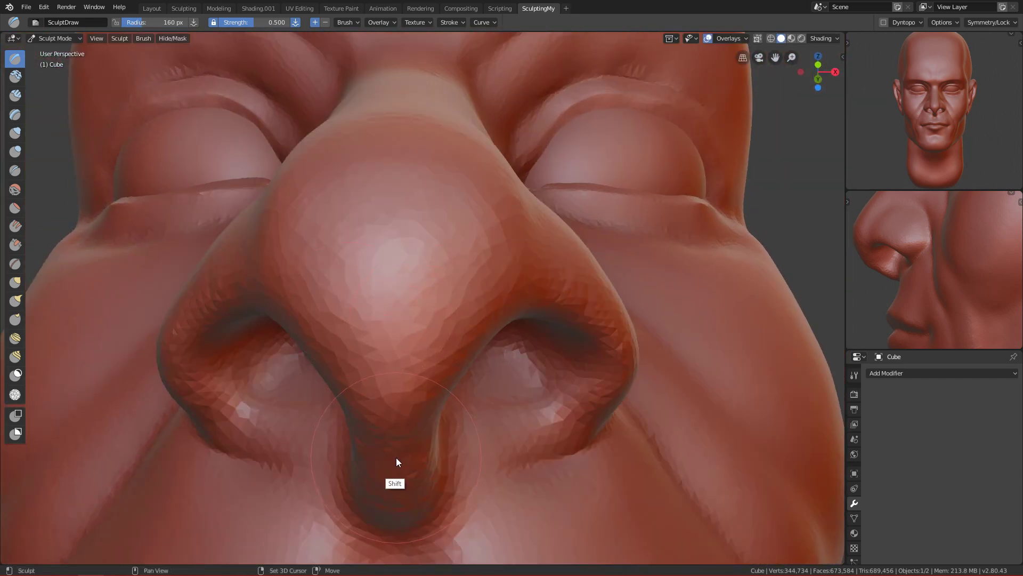
key("f")
left_click(405, 397)
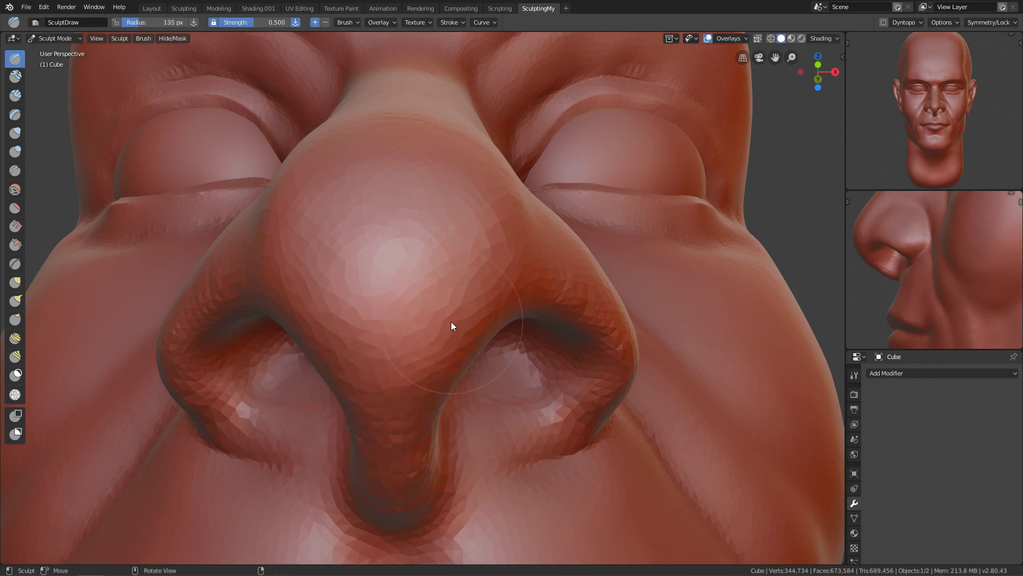
Step: Shape and smooth the underside of the nose tip with the Draw brush, ending at a radius of 150 px
key("f")
left_click(485, 269)
left_click_drag(484, 270, 463, 279)
left_click_drag(441, 391, 421, 357, "alt")
key("f")
left_click(361, 320)
left_click_drag(361, 320, 360, 322, "shift")
Step: Examine the nose and nostrils in the right side view and the front view
key("grave")
left_click(497, 356)
scroll(445, 398, "up", 3)
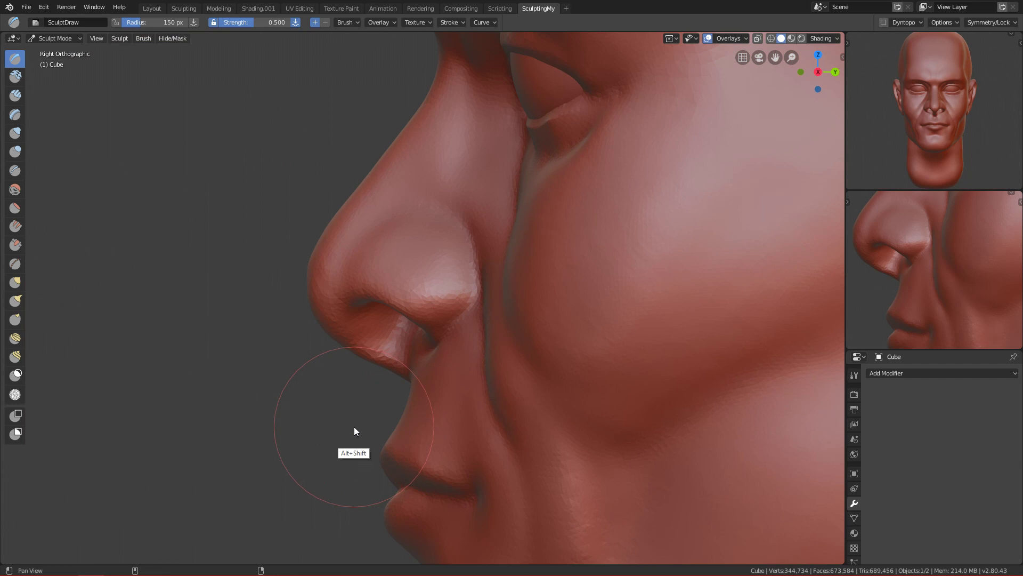
left_click_drag(354, 427, 398, 375, "alt")
key("grave")
left_click(243, 281)
scroll(464, 359, "down", 5)
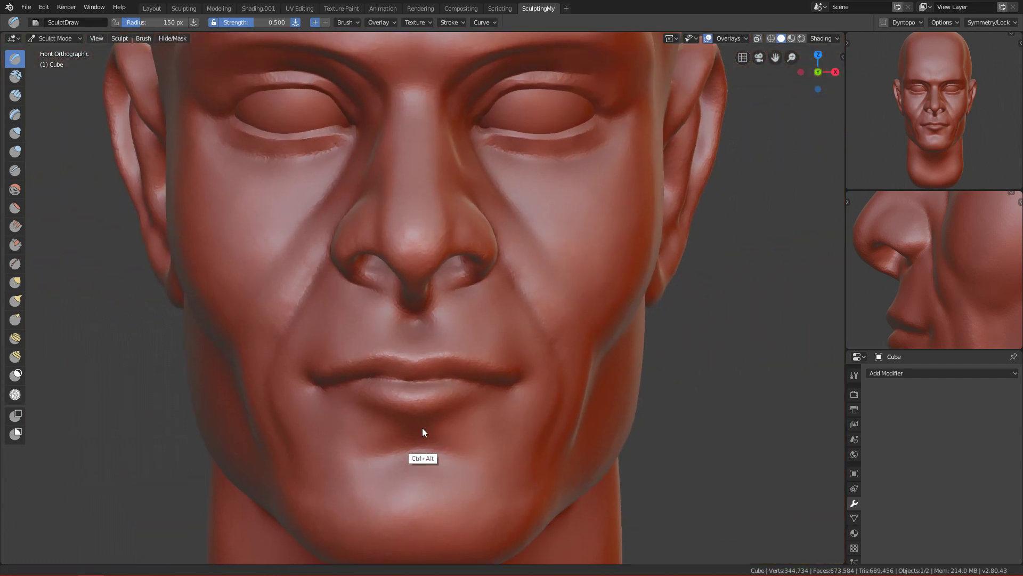
Step: Adjust the underside of the nose in right side profile with the Grab brush
key("grave")
left_click(542, 347)
scroll(380, 269, "up", 2)
key("g")
key("f")
left_click(350, 251)
left_click_drag(350, 251, 347, 253)
key("f")
left_click(393, 275)
key("f")
left_click(419, 227)
key("ctrl+z")
Step: Reshape the underside of the nose in the right side view with the Grab brush, ending at a radius of 166 px
mouse_move(443, 340)
middle_mouse_down("ctrl")
mouse_move(398, 465)
mouse_move(487, 288)
middle_mouse_up("ctrl")
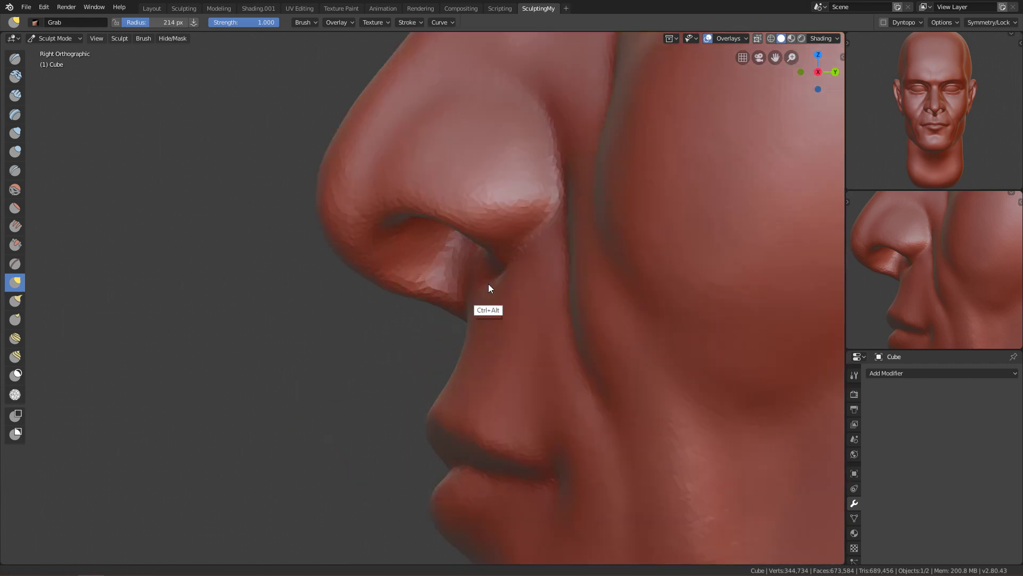
key("f")
left_click(432, 280)
mouse_move(432, 281)
left_mouse_down()
mouse_move(439, 290)
mouse_move(407, 304)
mouse_move(391, 295)
mouse_move(416, 308)
left_mouse_up()
key("f")
left_click(421, 294)
key("f")
left_click(418, 296)
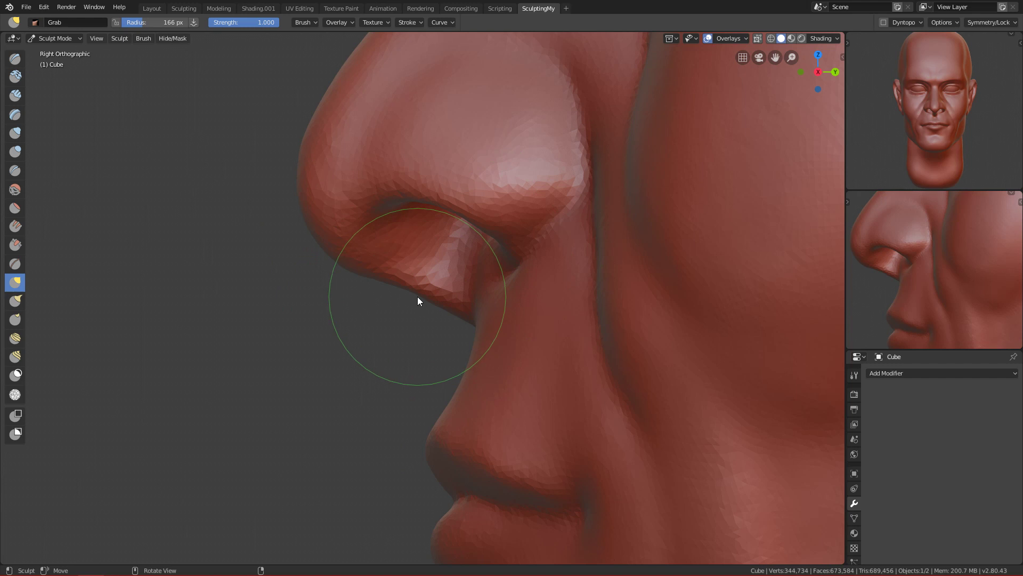
Step: Smooth the nose tip and bridge with the Draw brush's smoothing at a radius of 106 px
mouse_move(417, 290)
middle_mouse_down("ctrl")
mouse_move(418, 391)
mouse_move(359, 484)
mouse_move(411, 411)
mouse_move(436, 340)
mouse_move(500, 268)
middle_mouse_up("ctrl")
key("x")
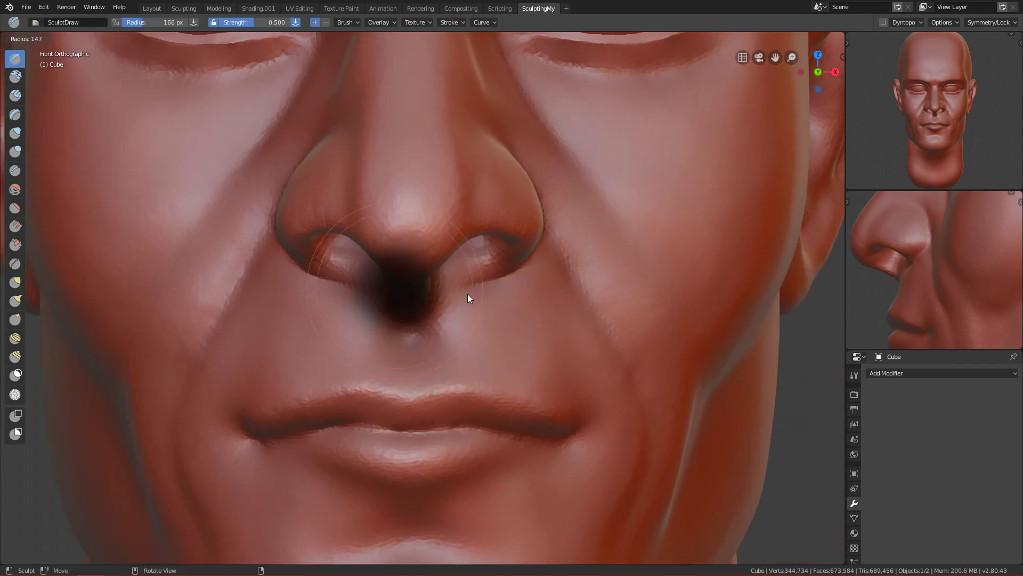
mouse_move(463, 300)
middle_mouse_down("ctrl")
mouse_move(491, 292)
mouse_move(470, 280)
mouse_move(436, 347)
mouse_move(449, 292)
middle_mouse_up("ctrl")
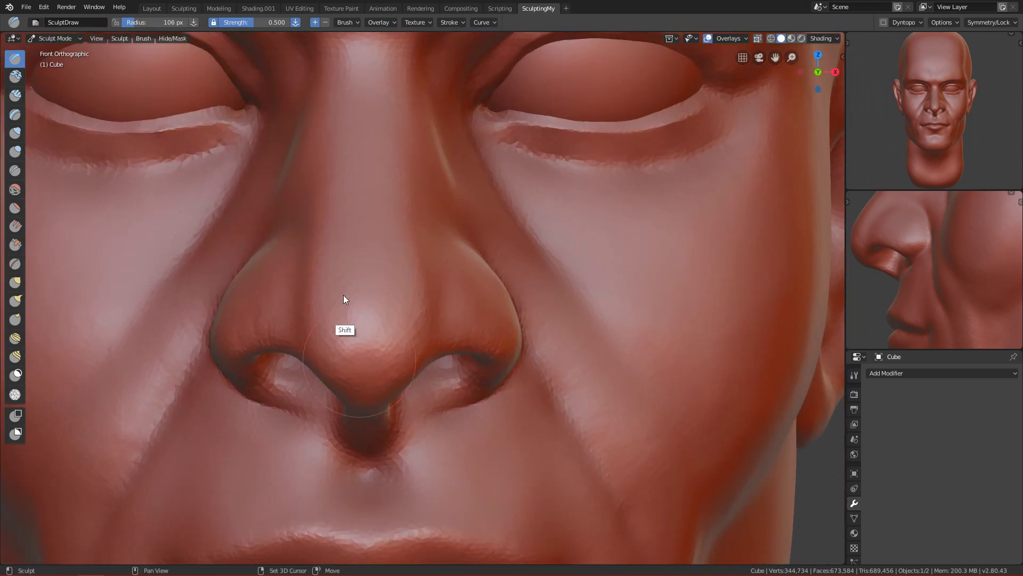
middle_click_drag(339, 159, 473, 265, "ctrl")
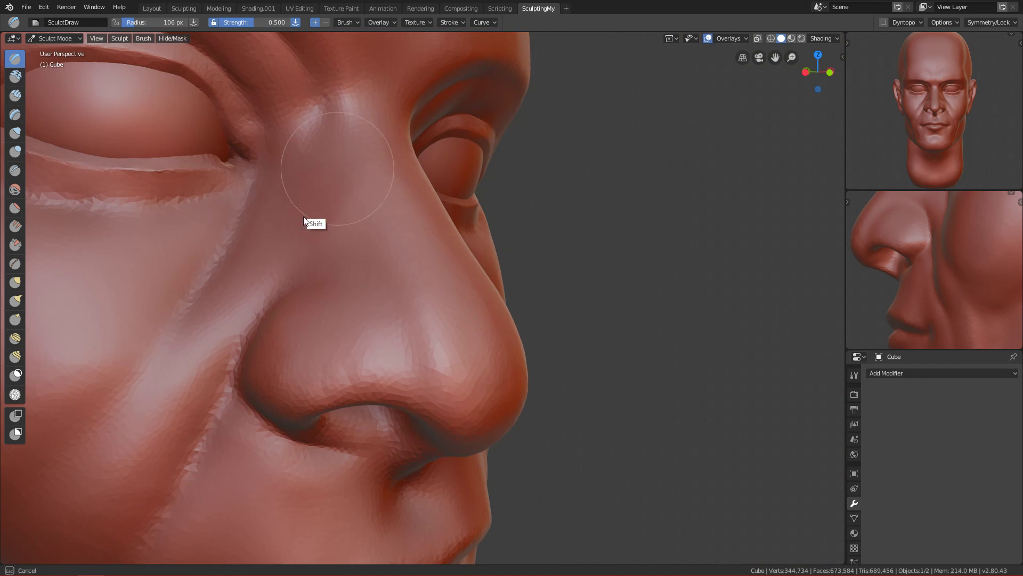
middle_click_drag(298, 242, 407, 296, "ctrl+alt")
Step: Pinch the edge beside the nose wing with the Pinch/Magnify brush at a radius of 69 px
key("p")
key("f")
left_click(413, 181)
mouse_move(413, 181)
middle_mouse_down("ctrl")
mouse_move(445, 116)
mouse_move(468, 152)
middle_mouse_up("ctrl")
key("f")
left_click(473, 149)
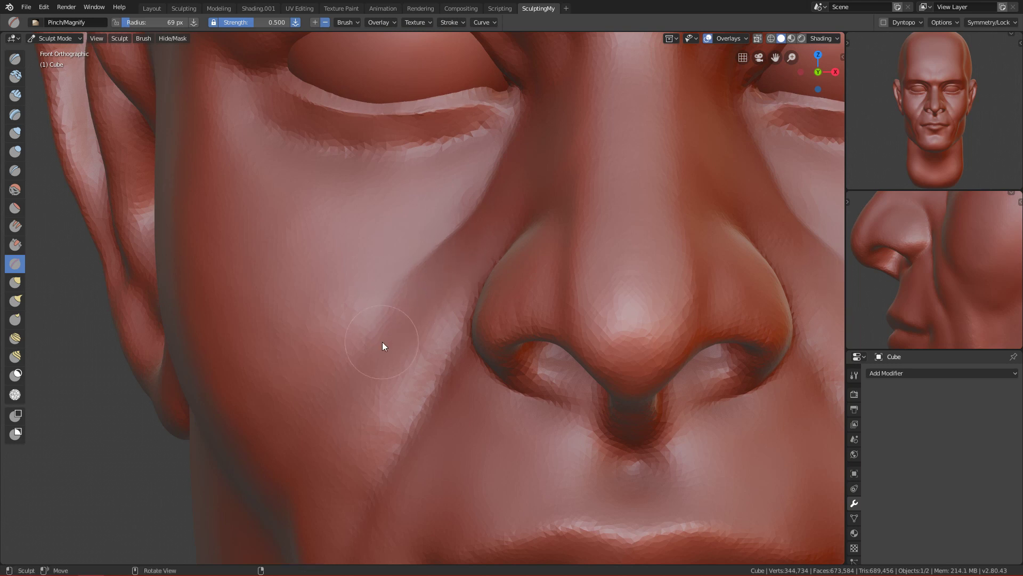
Step: Sharpen the fold running from the nose wing past the mouth corner with the Pinch/Magnify brush at a 52 px radius
scroll(382, 341, "down", 5)
middle_click(431, 453, "alt")
scroll(414, 417, "up", 3)
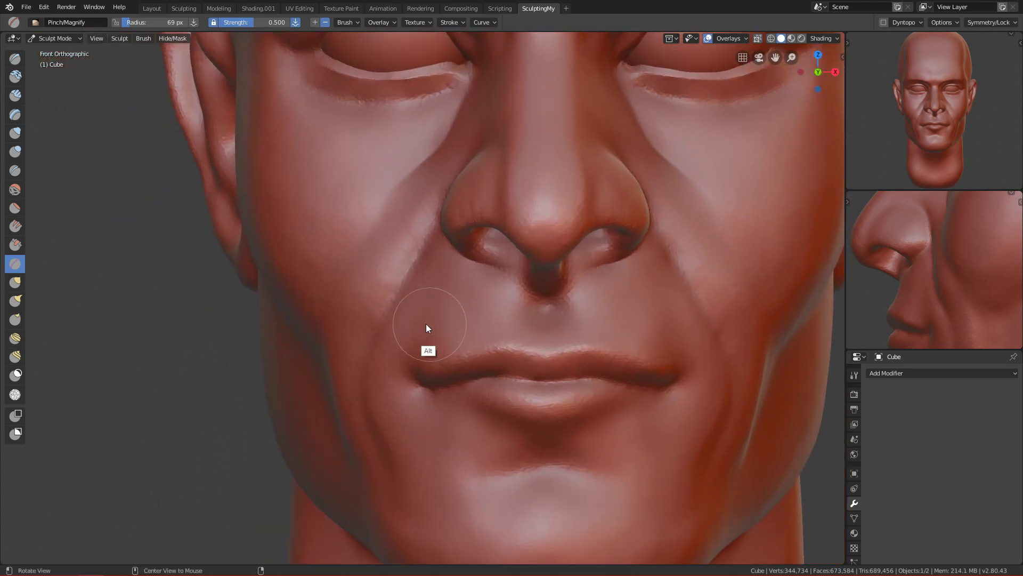
middle_click(388, 342, "alt")
mouse_move(466, 273)
middle_mouse_down("alt")
mouse_move(488, 273)
mouse_move(509, 215)
mouse_move(431, 201)
middle_mouse_up("alt")
key("f")
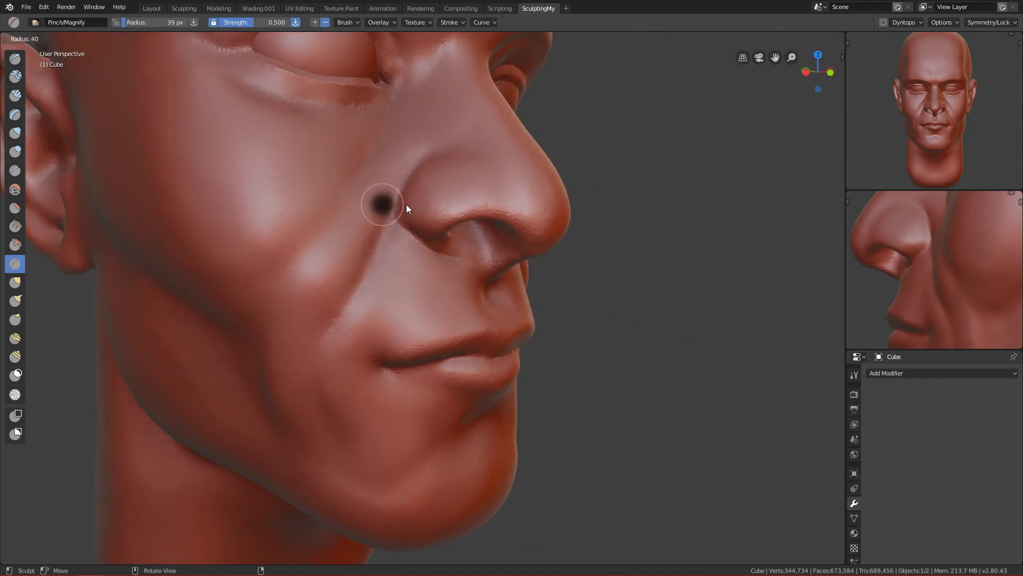
left_click(402, 177)
key("KP_1")
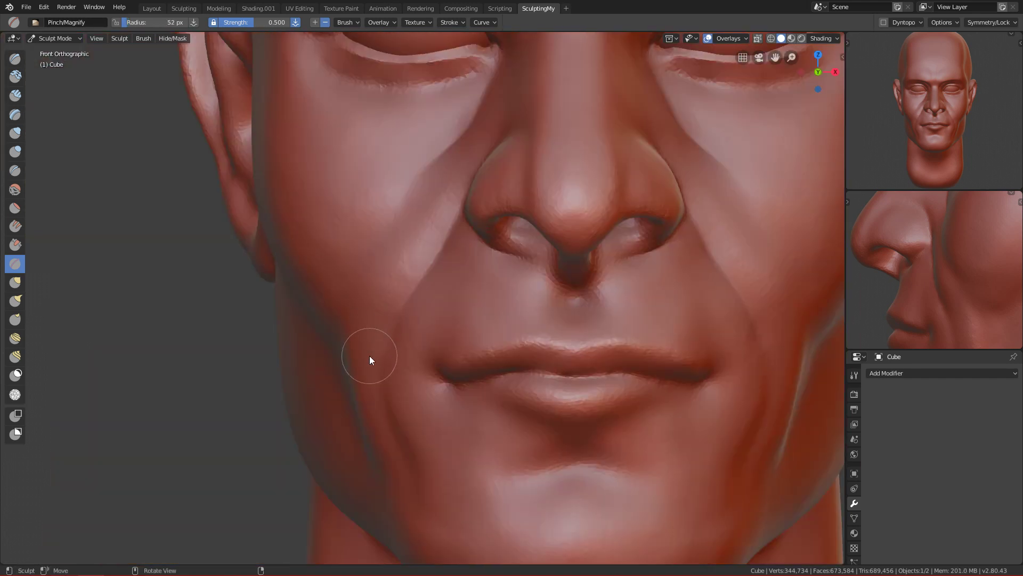
left_click_drag(394, 328, 389, 407)
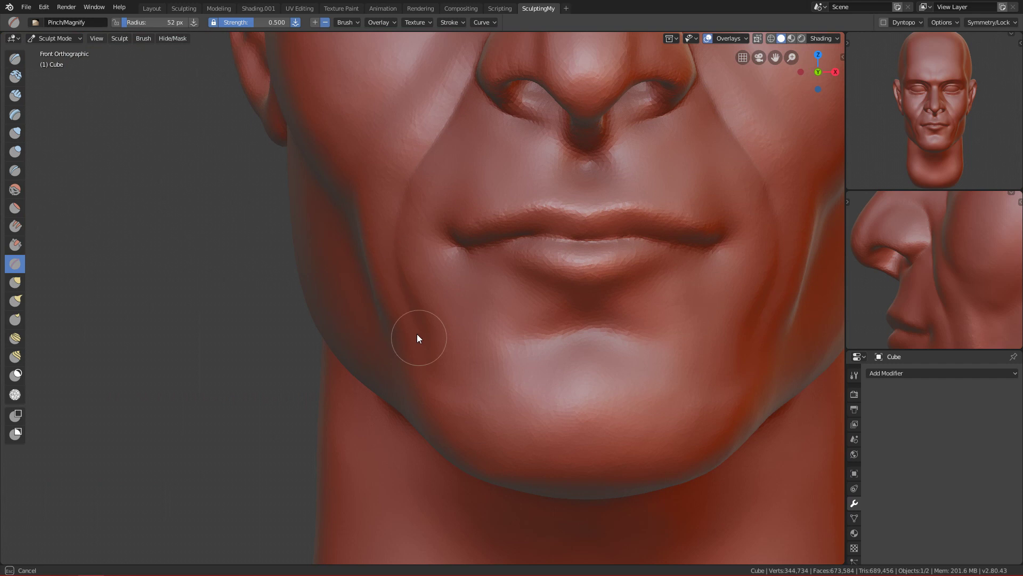
Step: Sharpen the upper lip's outline from corner to corner with the Pinch/Magnify brush, ending at a radius of 61 px
scroll(509, 333, "down", 4)
scroll(460, 410, "up", 5)
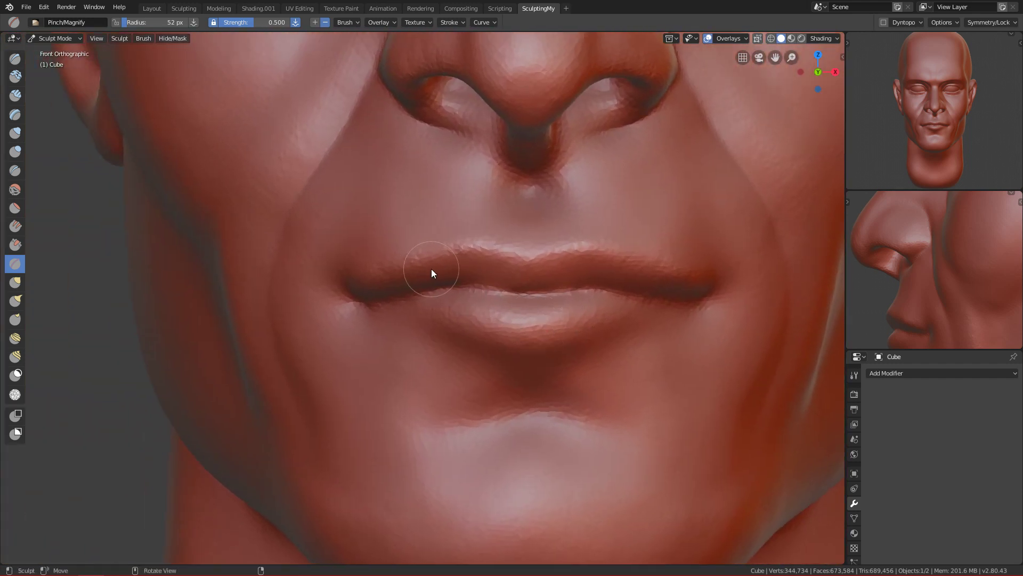
key("f")
left_click(423, 266)
mouse_move(545, 253)
left_mouse_down()
mouse_move(519, 265)
mouse_move(564, 247)
left_mouse_up()
key("f")
left_click(552, 252)
key("f")
left_click(634, 269)
mouse_move(634, 269)
left_mouse_down()
mouse_move(612, 253)
mouse_move(695, 289)
left_mouse_up()
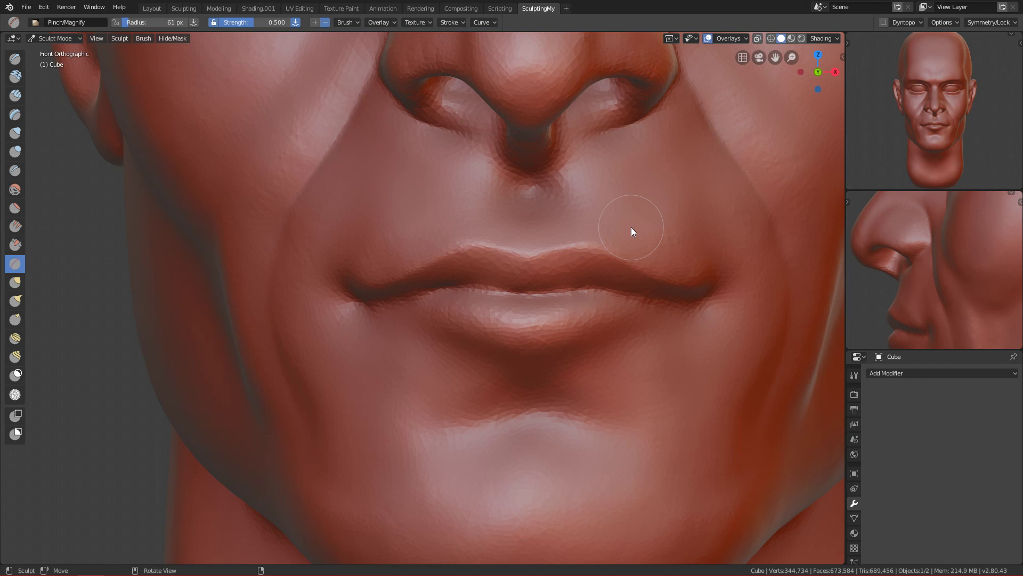
Step: Pinch the lower lip's edge and the mouth line with the Pinch/Magnify brush at a radius of 58 px
scroll(586, 341, "up", 1)
middle_click_drag(593, 347, 612, 311, "shift")
key("f")
left_click(629, 320)
key("f")
left_click(613, 325)
key("f")
left_click(583, 338)
mouse_move(582, 338)
left_mouse_down()
mouse_move(525, 341)
mouse_move(579, 339)
mouse_move(533, 340)
mouse_move(604, 332)
mouse_move(649, 309)
mouse_move(606, 322)
left_mouse_up()
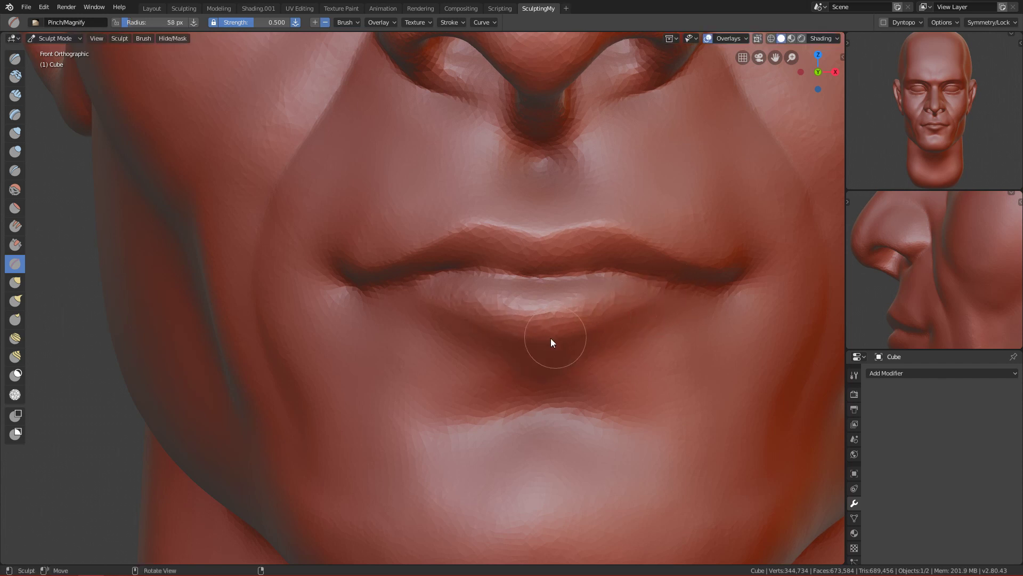
Step: Define the lower lip's bottom edge with Pinch/Magnify at 89 px and the Crease brush at 75 px
key("f")
left_click(589, 301)
left_click_drag(699, 312, 624, 301, "alt")
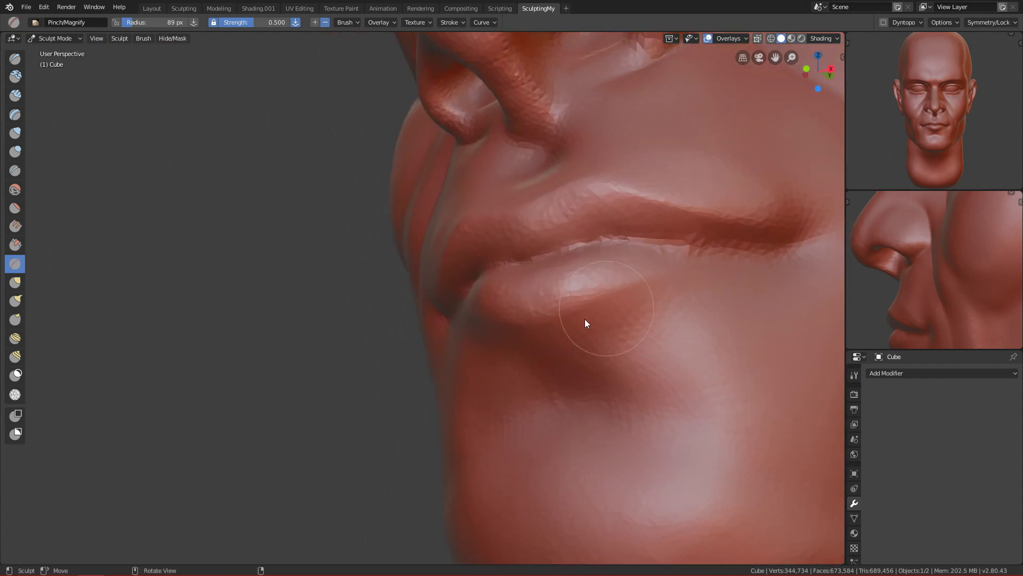
key("shift+c")
mouse_move(617, 315)
left_mouse_down("alt")
mouse_move(633, 296)
mouse_move(574, 320)
mouse_move(677, 276)
left_mouse_up("alt")
left_click_drag(782, 266, 609, 308, "alt")
key("f")
left_click(574, 334)
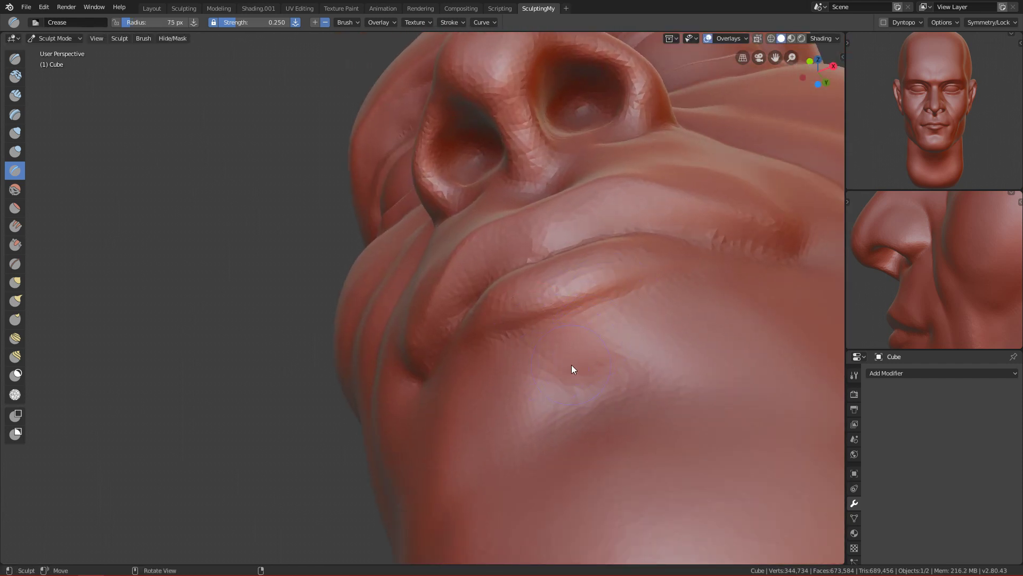
Step: Carve the hollow below the lower lip with Clay Strips at 68 px and smooth it at 47 px
key("c")
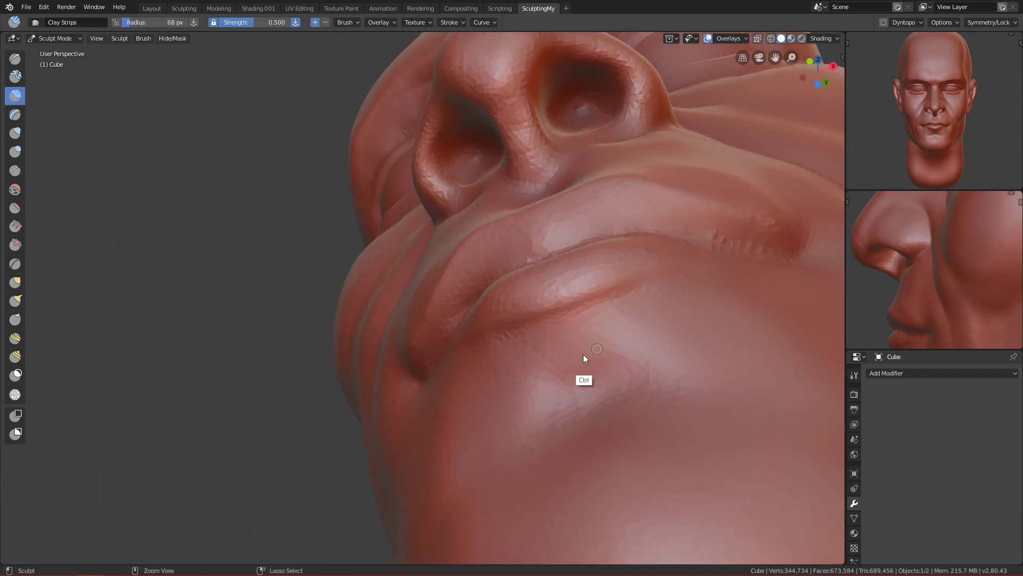
left_click_drag(579, 346, 573, 340, "ctrl")
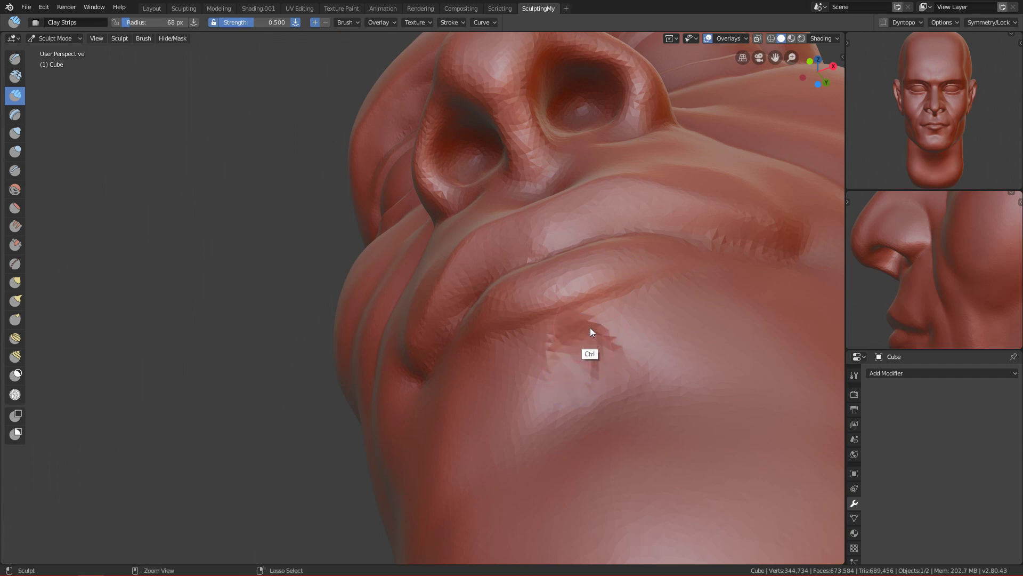
middle_click_drag(590, 379, 544, 433, "alt")
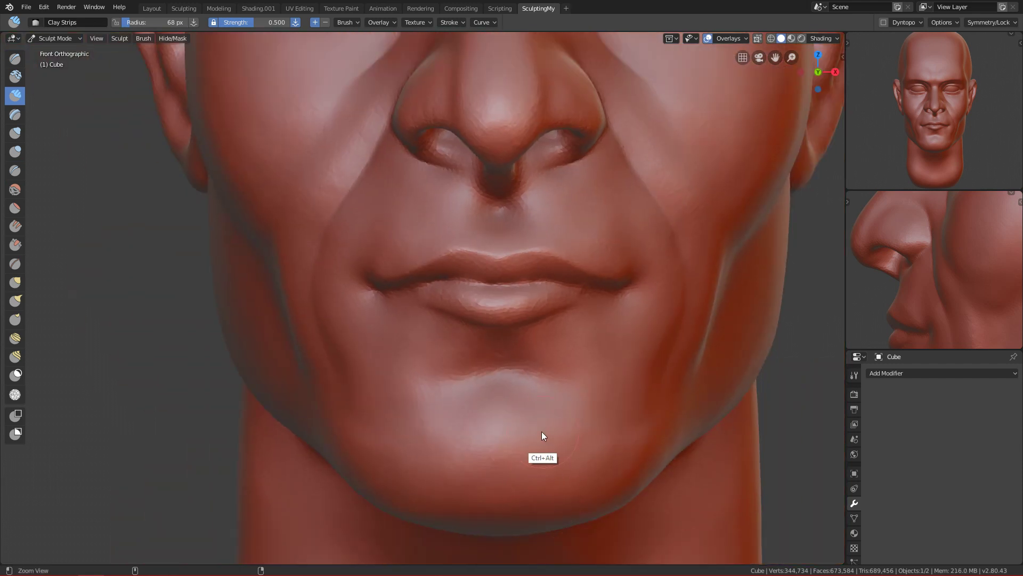
middle_click_drag(501, 400, 513, 365, "ctrl")
key("f")
left_click(487, 367)
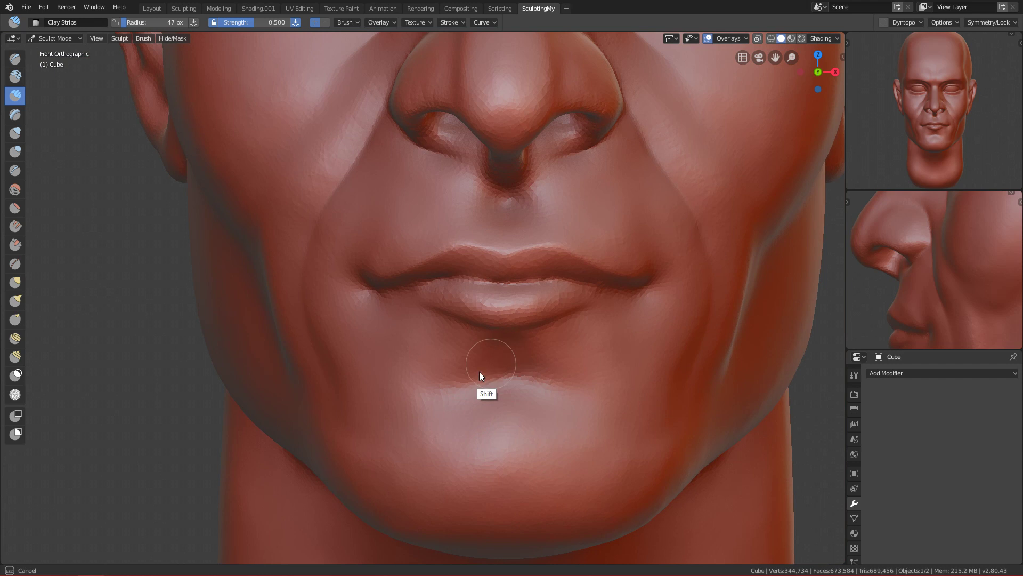
mouse_move(411, 369)
middle_mouse_down("ctrl")
mouse_move(439, 358)
mouse_move(468, 279)
middle_mouse_up("ctrl")
Step: Crease the lower lip's outline and the mouth line towards the corners with a brush radius of 38 px
key("shift+c")
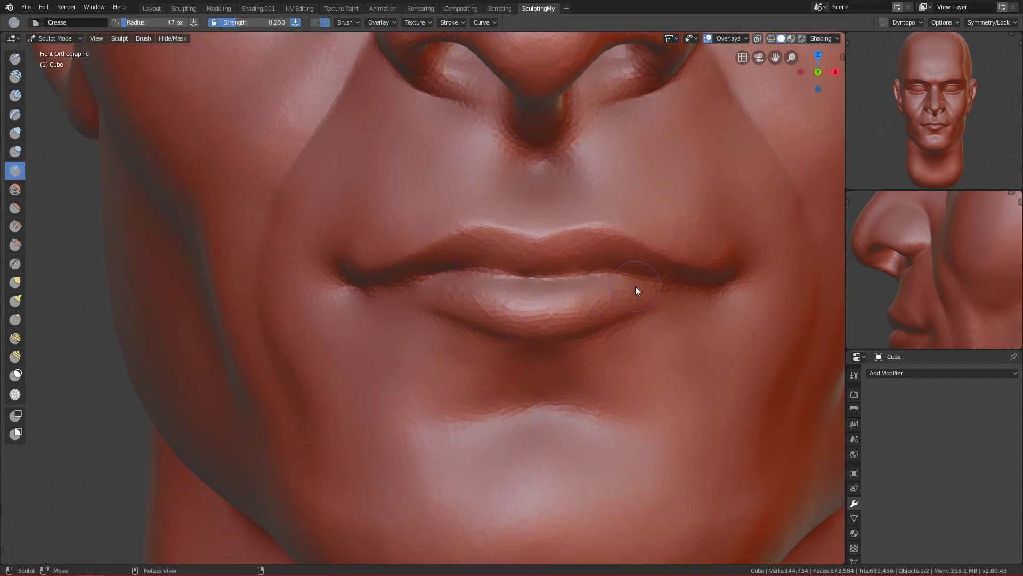
key("f")
left_click(644, 302)
mouse_move(642, 315)
left_mouse_down()
mouse_move(695, 299)
mouse_move(645, 310)
left_mouse_up()
left_click_drag(413, 282, 464, 271)
mouse_move(362, 294)
left_mouse_down()
mouse_move(511, 269)
mouse_move(430, 280)
mouse_move(646, 275)
mouse_move(637, 274)
mouse_move(687, 286)
mouse_move(600, 276)
mouse_move(700, 291)
mouse_move(641, 281)
left_mouse_up()
scroll(635, 411, "down", 6)
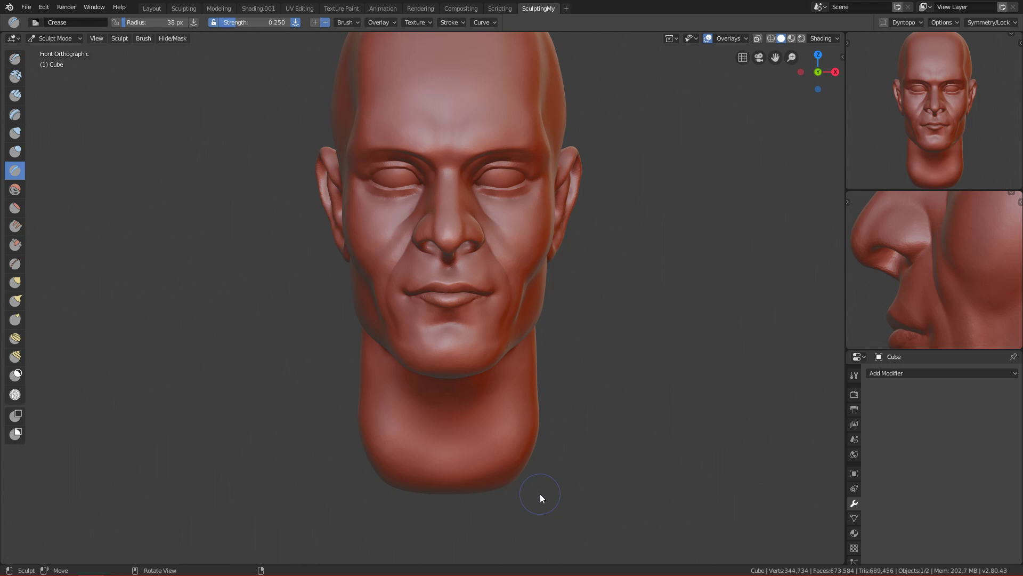
Step: Refine the crease around the nose wing and nostril with the Crease brush and its smoothing, ending at 53 px
mouse_move(521, 403)
left_mouse_down("ctrl+alt")
mouse_move(549, 288)
mouse_move(497, 266)
mouse_move(516, 334)
left_mouse_up("ctrl+alt")
middle_click_drag(516, 335, 471, 244, "shift")
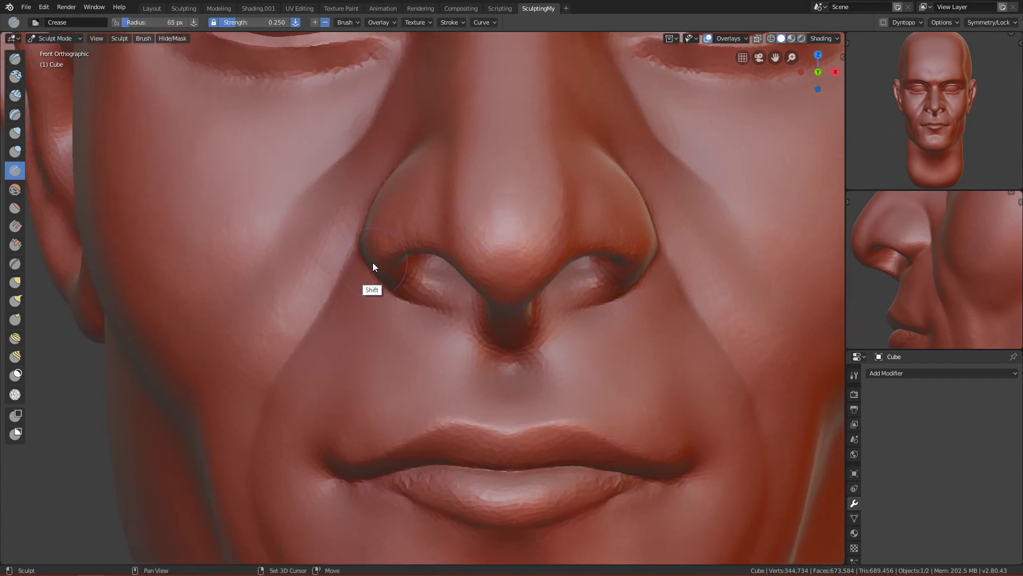
mouse_move(385, 256)
middle_mouse_down()
mouse_move(491, 251)
mouse_move(446, 243)
middle_mouse_up()
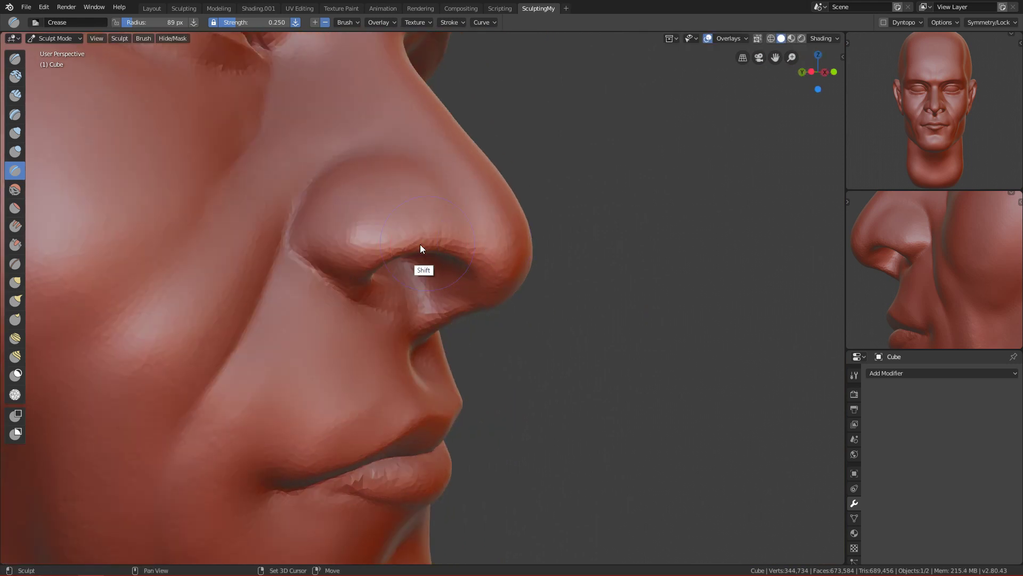
middle_click_drag(342, 237, 292, 238)
key("f")
left_click(290, 222)
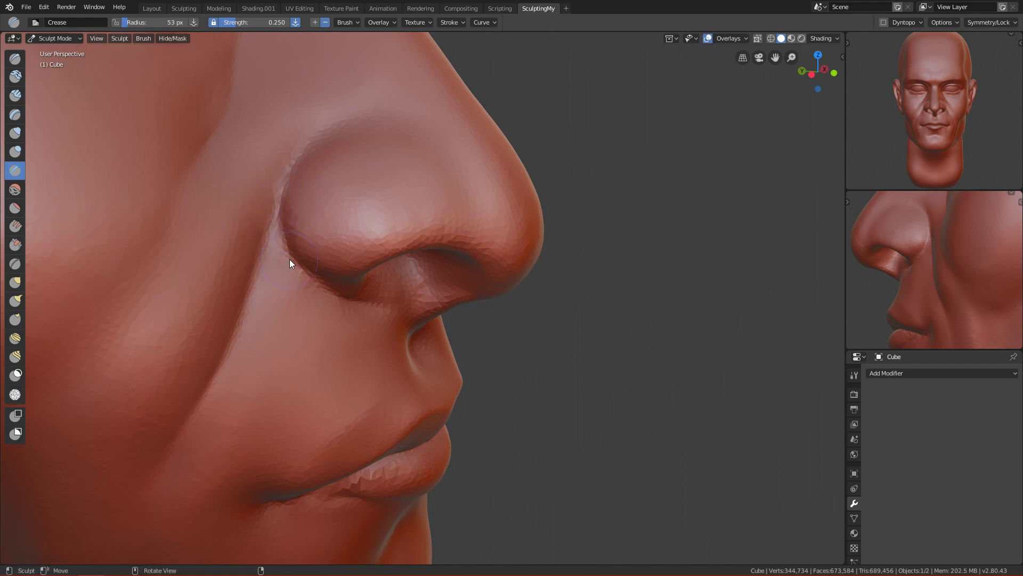
middle_click_drag(404, 283, 411, 366, "alt")
scroll(415, 341, "up", 5)
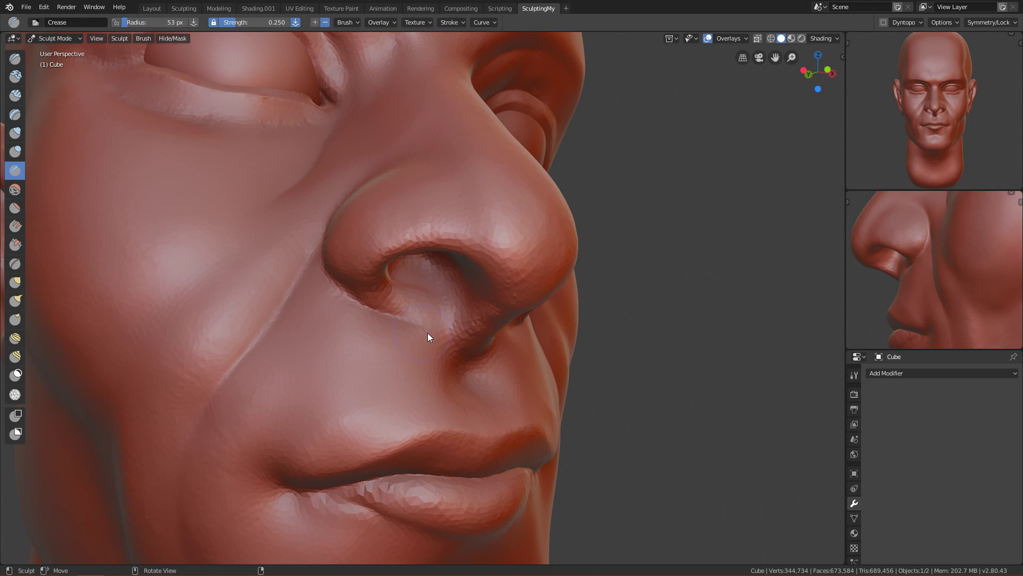
Step: Examine the nose, mouth and cheek from several angles and set the Crease brush radius to 109 px
scroll(416, 338, "down", 5)
middle_click_drag(438, 481, 398, 393, "alt")
scroll(434, 445, "down", 2)
scroll(434, 389, "up", 2)
scroll(450, 414, "down", 2)
mouse_move(449, 413)
middle_mouse_down("alt")
mouse_move(400, 395)
mouse_move(622, 416)
mouse_move(414, 486)
mouse_move(318, 480)
mouse_move(434, 256)
middle_mouse_up("alt")
key("f")
left_click(388, 232)
Step: Flatten and even out the ear's outer rim in the right side view with the Scrape/Peaks brush at 56 px
middle_click_drag(395, 304, 372, 533, "alt+shift")
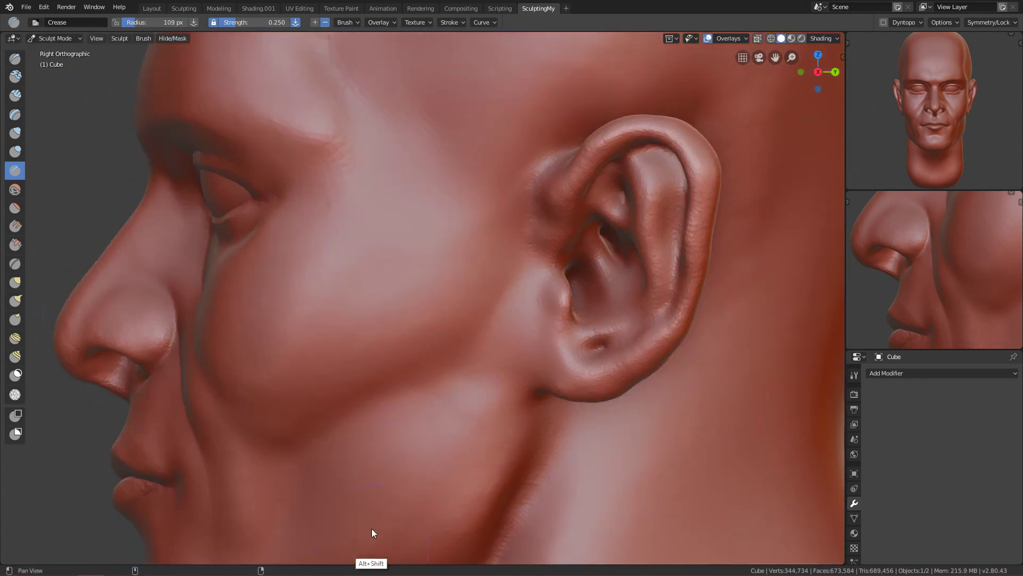
middle_click_drag(567, 296, 438, 377, "ctrl+alt")
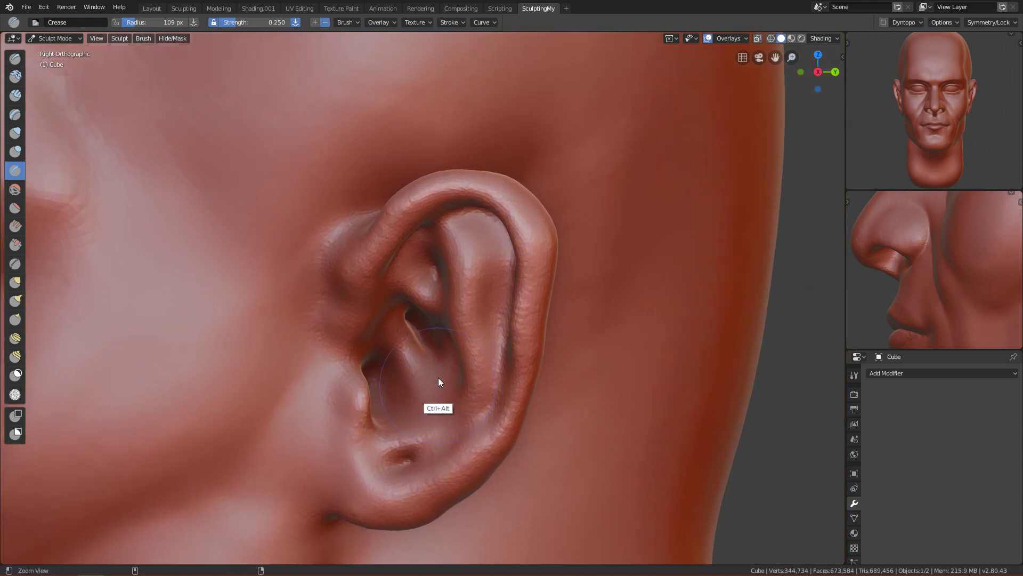
key("shift+space")
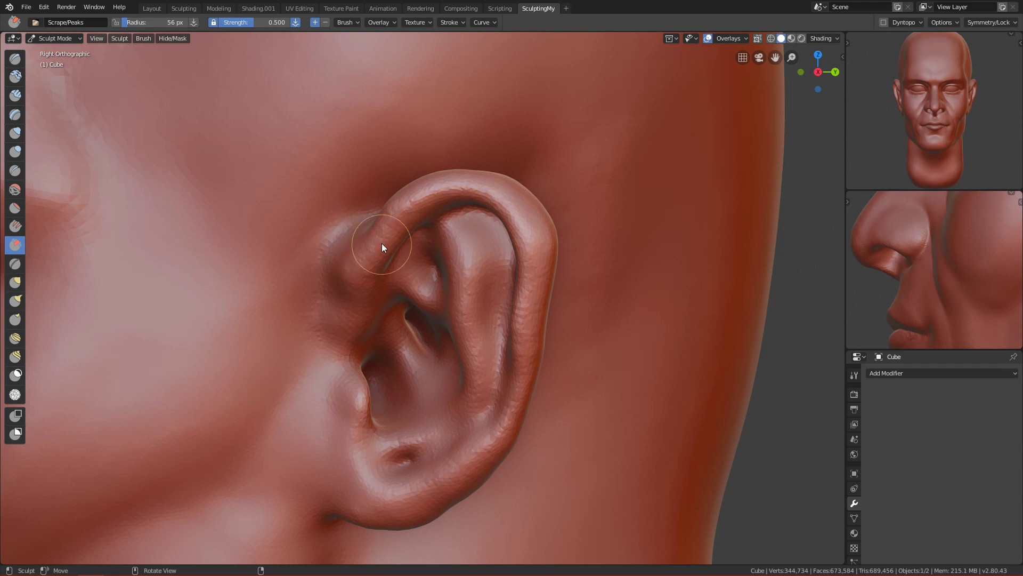
mouse_move(360, 264)
left_mouse_down()
mouse_move(444, 188)
mouse_move(393, 212)
mouse_move(500, 191)
mouse_move(418, 190)
mouse_move(511, 175)
left_mouse_up()
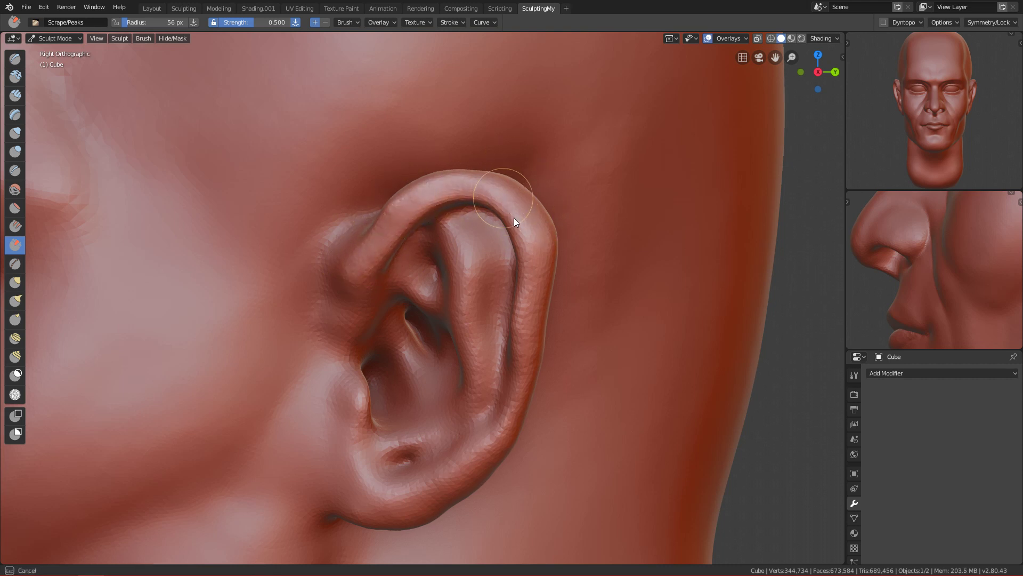
middle_click_drag(497, 395, 524, 318, "shift")
key("f")
left_click(522, 319)
Step: Carve the groove inside the ear's rim down towards the lobe with the Draw brush at a radius of 45 px
middle_click_drag(427, 436, 522, 427, "alt")
left_click_drag(543, 420, 433, 436, "alt")
scroll(391, 417, "up", 6)
mouse_move(430, 386)
left_mouse_down("alt")
mouse_move(474, 376)
mouse_move(417, 231)
mouse_move(392, 254)
mouse_move(360, 239)
mouse_move(377, 256)
mouse_move(400, 185)
mouse_move(427, 226)
mouse_move(421, 201)
mouse_move(415, 331)
mouse_move(433, 232)
left_mouse_up("alt")
key("x")
mouse_move(385, 161)
left_mouse_down("alt+shift")
mouse_move(256, 214)
mouse_move(169, 311)
left_mouse_up("alt+shift")
middle_click_drag(169, 312, 238, 264)
middle_click_drag(212, 324, 408, 439)
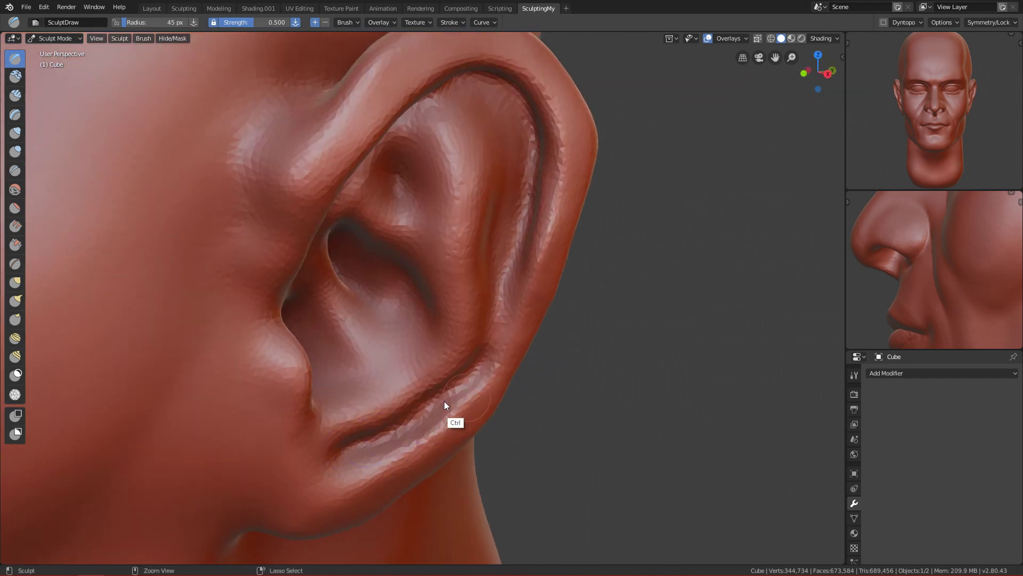
Step: Smooth the inner folds of the ear with the Draw brush's smoothing at a radius of 76 px
middle_click_drag(386, 313, 350, 291)
key("f")
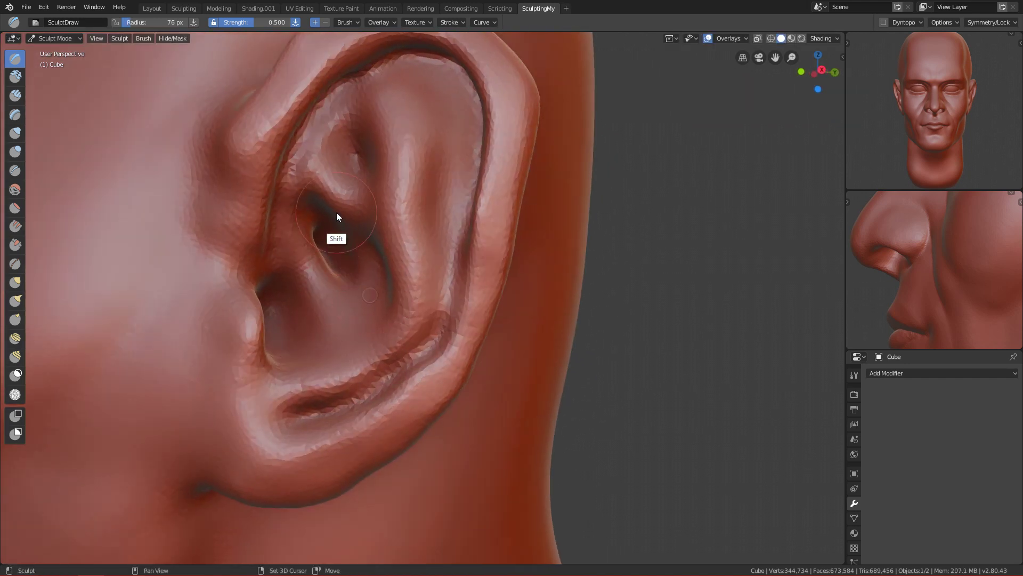
left_click(302, 164)
key("KP_3")
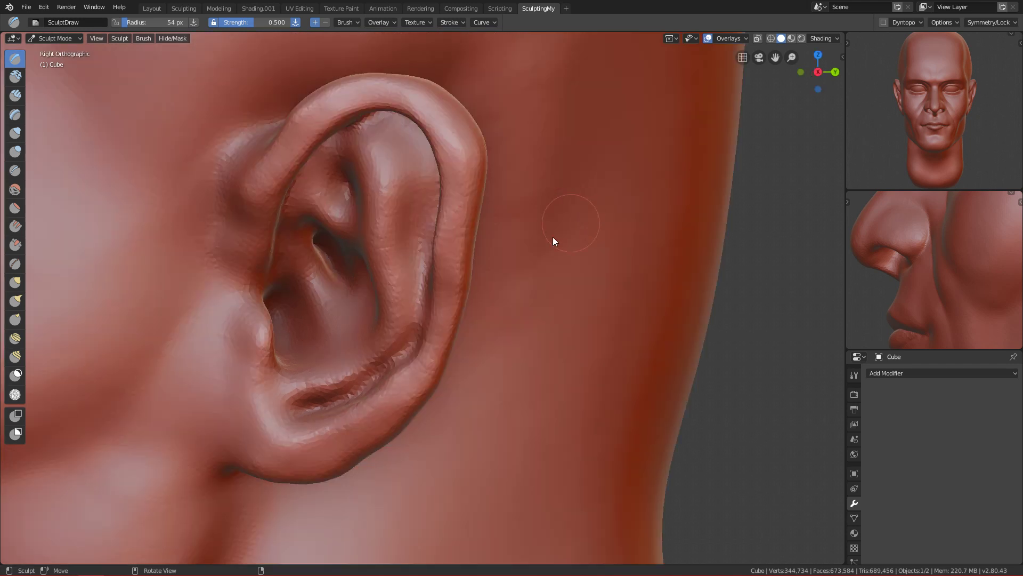
Step: Soften the carved groove above the earlobe with the Draw brush's smoothing at radii of 32 px and 33 px
key("f")
left_click(397, 356)
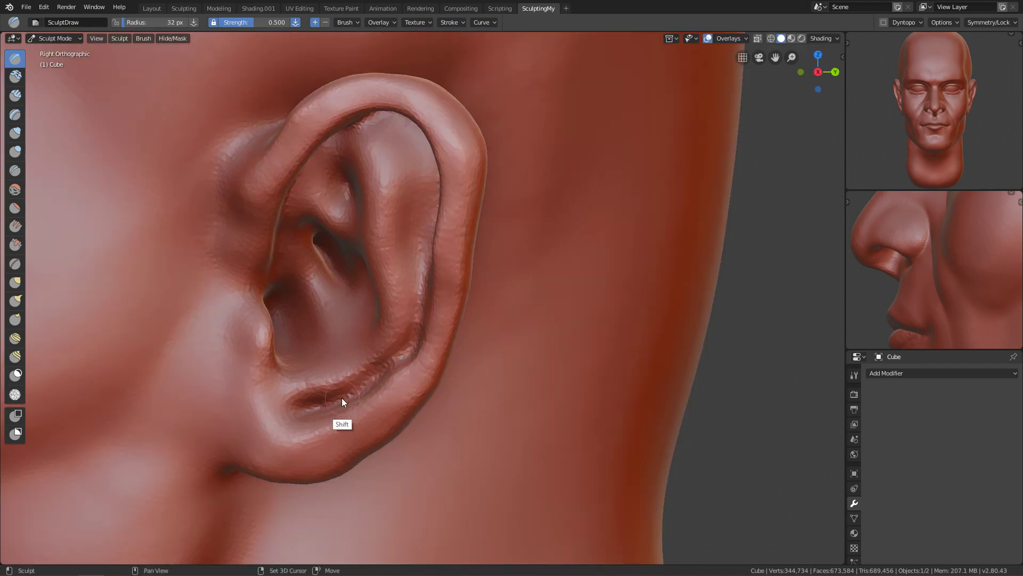
key("f")
left_click(364, 347)
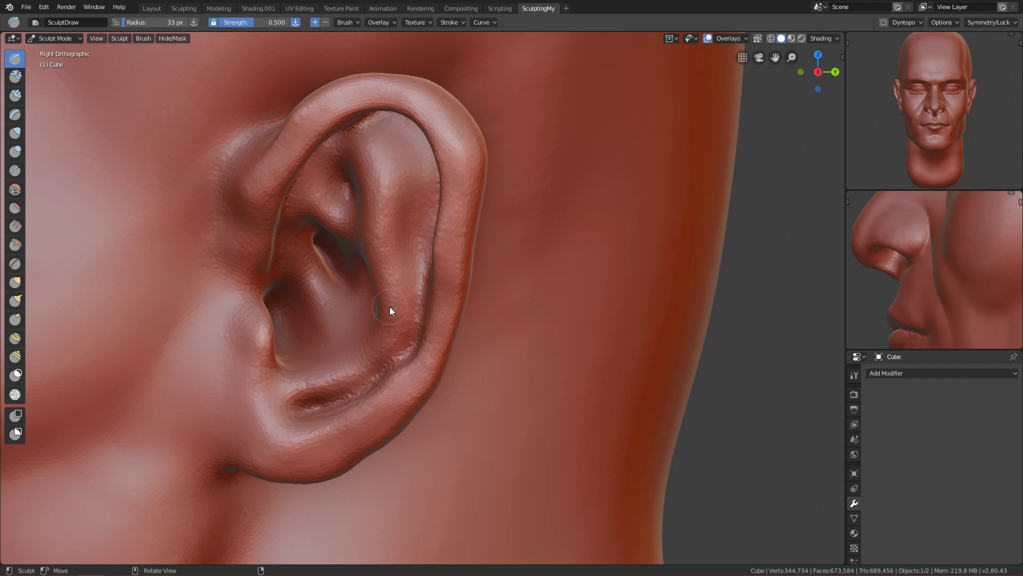
middle_click_drag(429, 320, 542, 301, "alt")
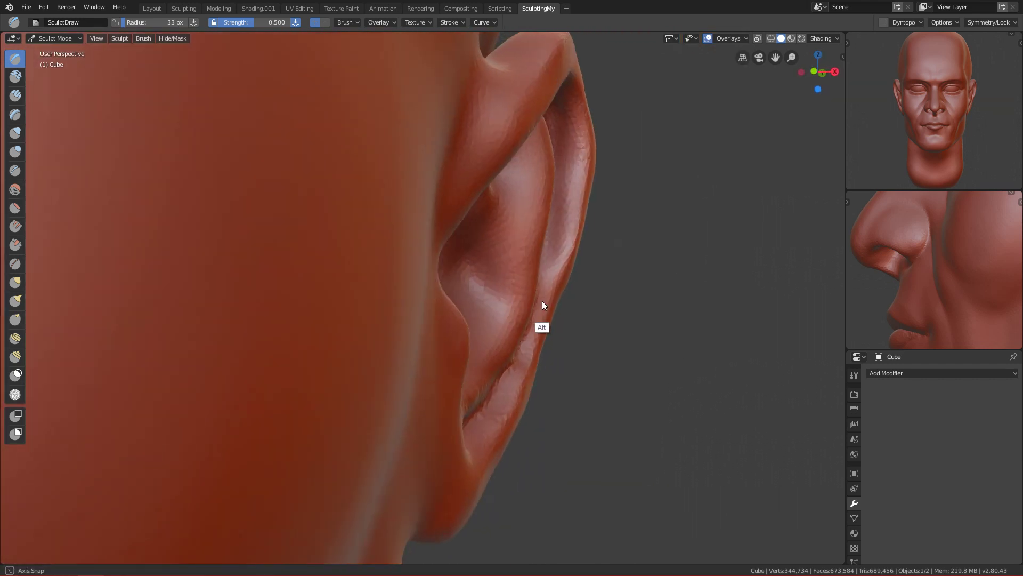
Step: Adjust the contour of the ear's outer rim with the Grab brush
key("g")
key("f")
left_click(525, 280)
middle_click_drag(547, 294, 554, 347, "ctrl")
mouse_move(521, 416)
middle_mouse_down("ctrl")
mouse_move(522, 347)
mouse_move(486, 391)
mouse_move(464, 328)
mouse_move(391, 326)
middle_mouse_up("ctrl")
Step: Carve the hollow under the ear's upper rim with the Draw brush at radii of 55 px and 26 px
key("shift+c")
key("x")
mouse_move(350, 258)
middle_mouse_down("ctrl")
mouse_move(375, 218)
mouse_move(459, 251)
middle_mouse_up("ctrl")
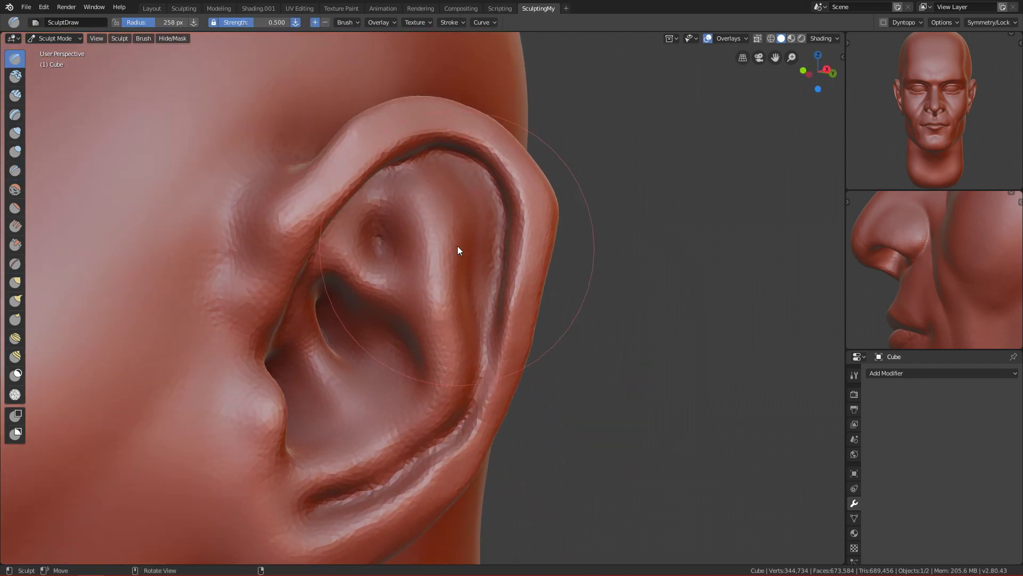
key("f")
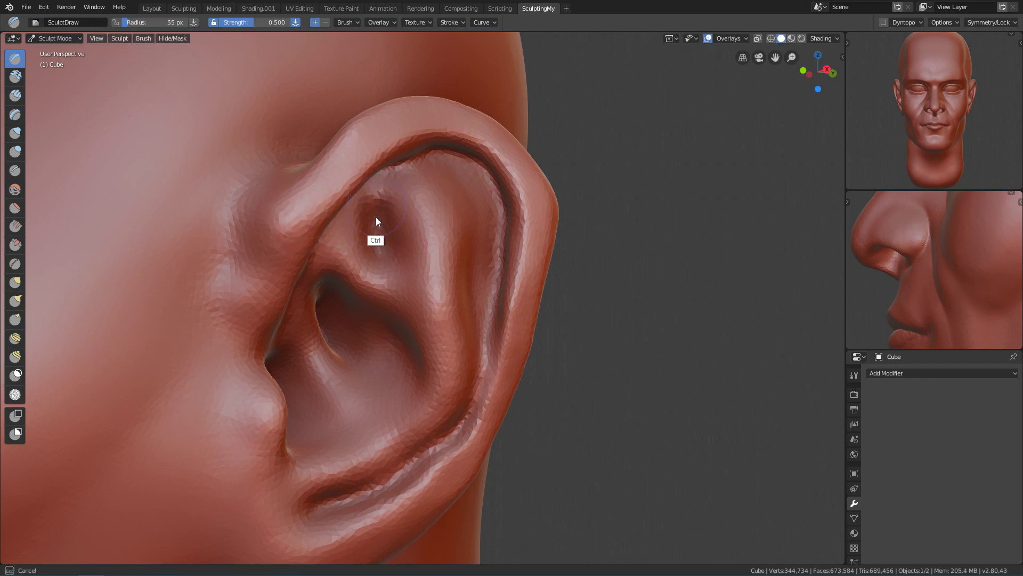
left_click(360, 236)
left_click_drag(383, 197, 393, 238)
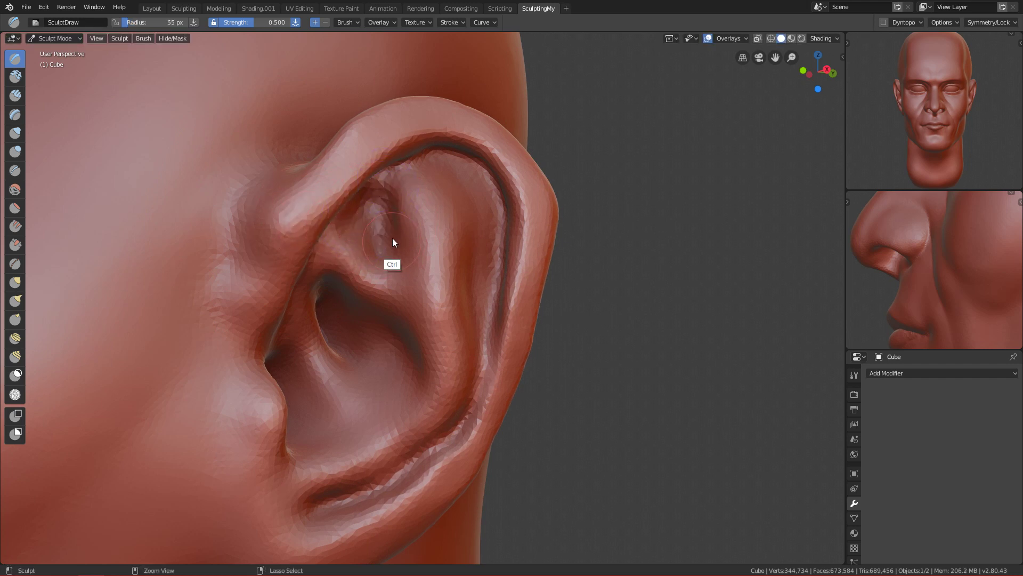
key("f")
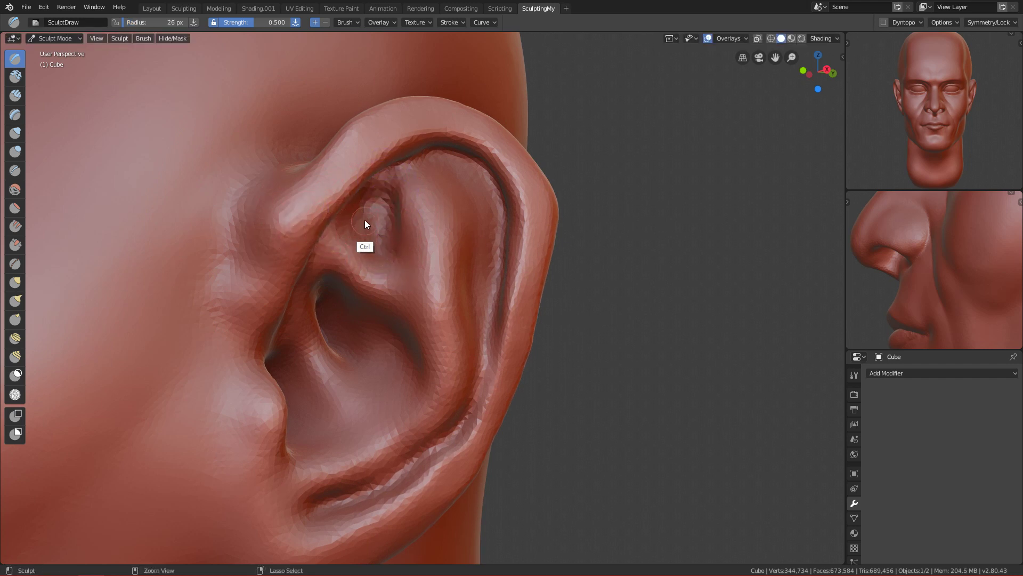
left_click(400, 168)
Step: Smooth the pocket in the middle of the ear's inner folds with the Draw brush at a radius of 63 px
mouse_move(494, 173)
middle_mouse_down("ctrl")
mouse_move(434, 407)
mouse_move(436, 360)
mouse_move(536, 328)
mouse_move(437, 481)
mouse_move(421, 407)
mouse_move(424, 338)
mouse_move(366, 366)
middle_mouse_up("ctrl")
key("KP_3")
scroll(406, 358, "up", 3)
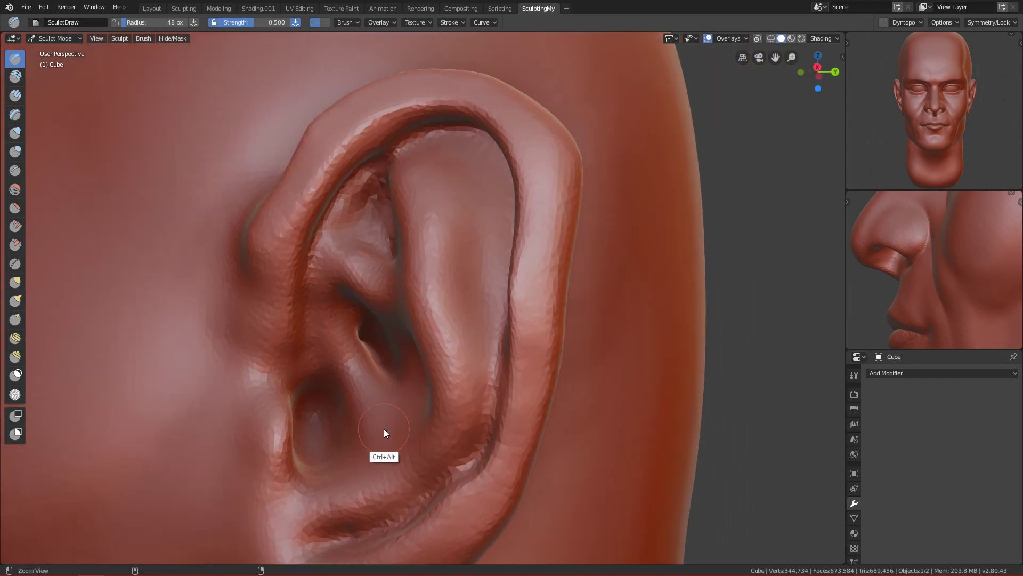
scroll(384, 427, "up", 1)
mouse_move(365, 381)
left_mouse_down()
mouse_move(357, 362)
mouse_move(371, 390)
left_mouse_up()
key("f")
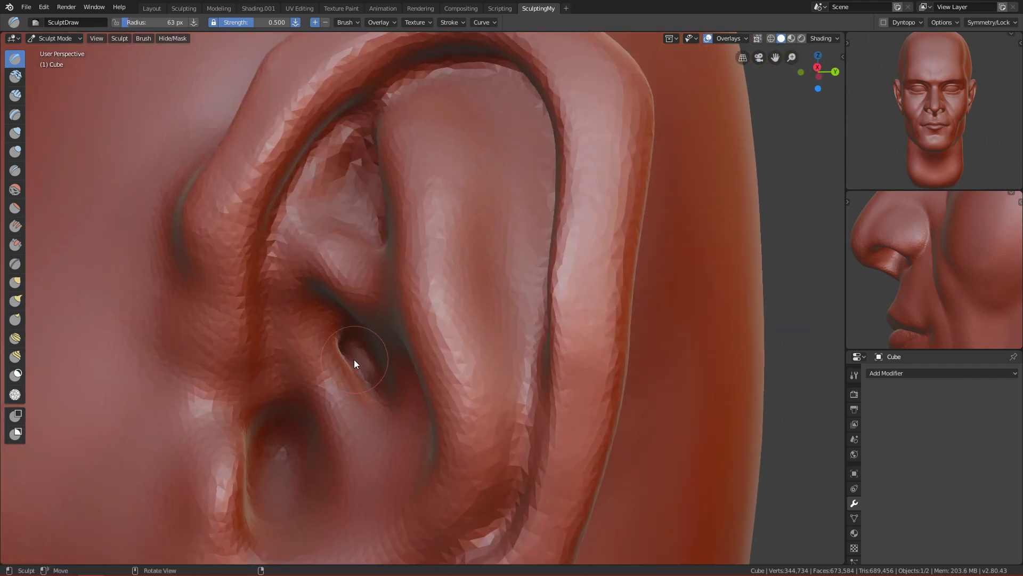
mouse_move(344, 344)
left_mouse_down("shift")
mouse_move(366, 388)
mouse_move(337, 341)
mouse_move(354, 357)
left_mouse_up("shift")
scroll(362, 403, "up", 5)
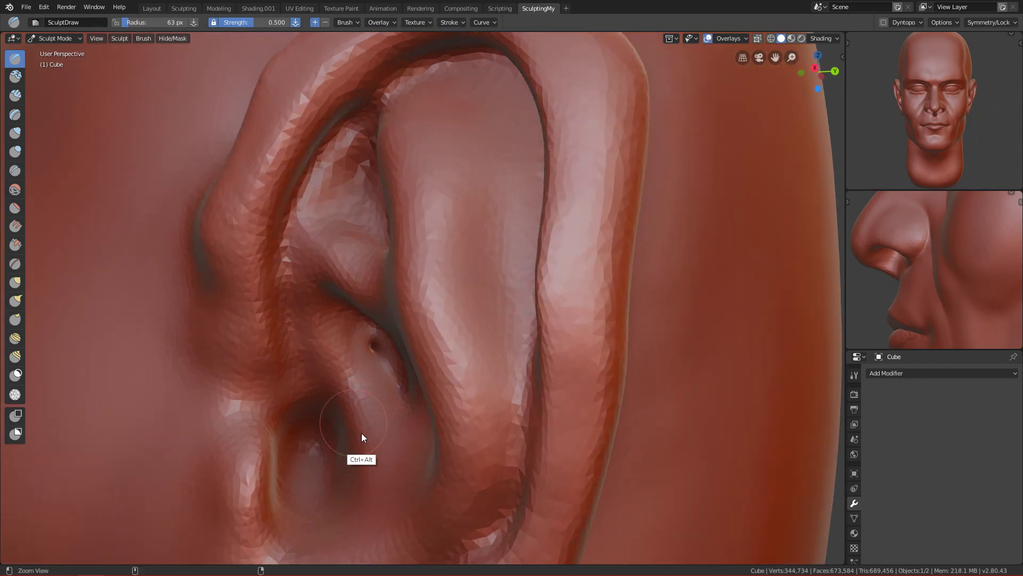
Step: Rework the small pit in the ear's inner fold with the Clay Strips and Draw brushes at a radius of 55 px
left_click_drag(355, 430, 357, 420, "alt")
key("f")
left_click(343, 415)
key("c")
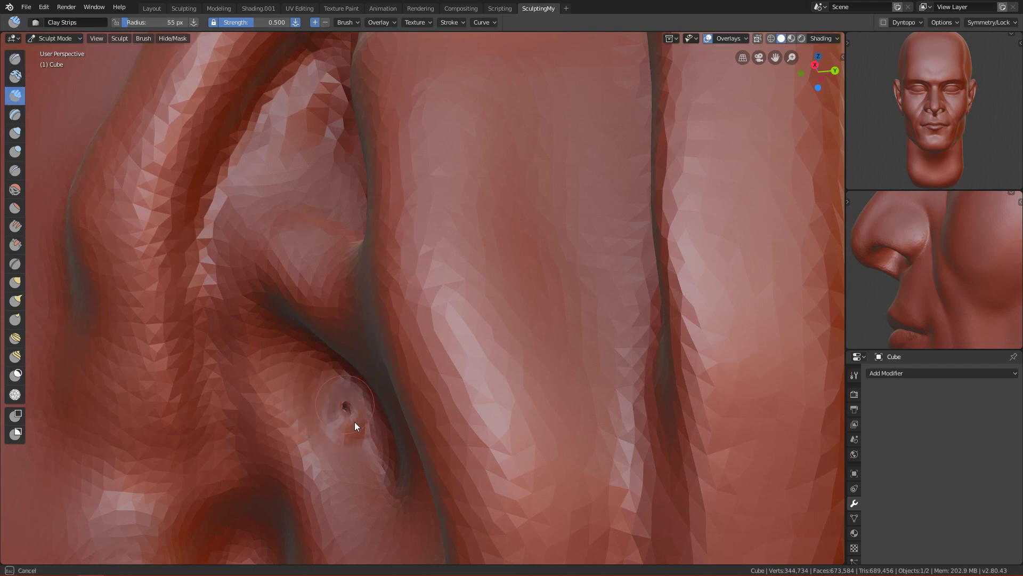
mouse_move(341, 405)
left_mouse_down("shift")
mouse_move(358, 454)
mouse_move(363, 431)
mouse_move(341, 413)
mouse_move(349, 446)
mouse_move(353, 430)
left_mouse_up("shift")
key("x")
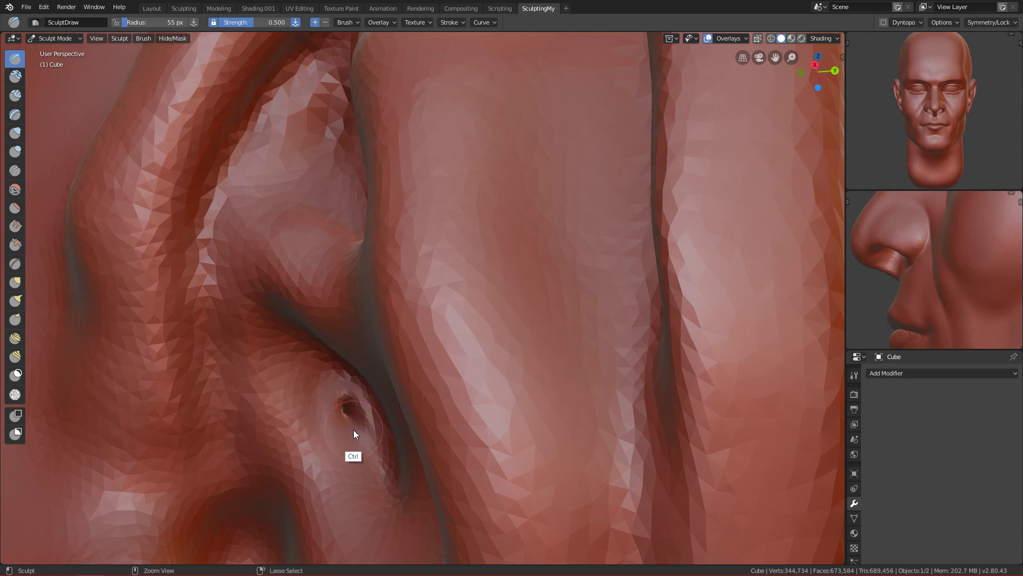
key("f")
left_click(354, 417)
mouse_move(356, 422)
left_mouse_down("ctrl")
mouse_move(346, 418)
mouse_move(361, 434)
mouse_move(353, 440)
mouse_move(347, 416)
mouse_move(373, 467)
mouse_move(346, 406)
left_mouse_up("ctrl")
Step: Soften the folds around the ear's central hollow with the Draw brush's smoothing at a radius of 90 px
mouse_move(347, 406)
middle_mouse_down()
mouse_move(391, 415)
mouse_move(408, 408)
middle_mouse_up()
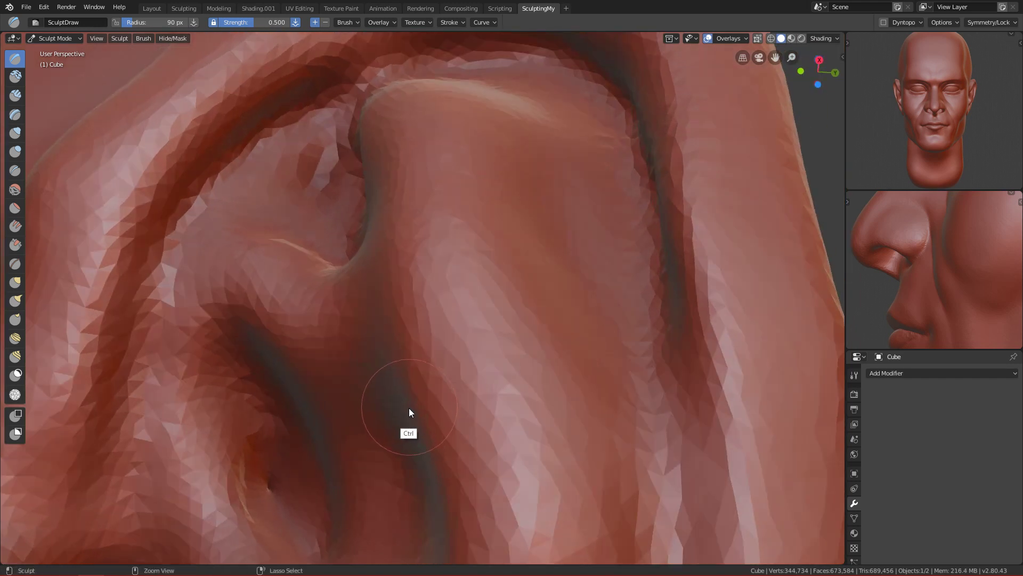
middle_click_drag(354, 480, 393, 411)
key("bracketright")
mouse_move(397, 420)
left_mouse_down("shift")
mouse_move(377, 381)
mouse_move(388, 430)
mouse_move(381, 390)
mouse_move(383, 412)
mouse_move(399, 411)
mouse_move(382, 428)
mouse_move(381, 379)
mouse_move(428, 404)
left_mouse_up("shift")
middle_click_drag(427, 404, 473, 386, "ctrl+alt")
mouse_move(401, 504)
left_mouse_down("ctrl+alt")
mouse_move(413, 427)
mouse_move(407, 337)
mouse_move(438, 353)
mouse_move(420, 349)
left_mouse_up("ctrl+alt")
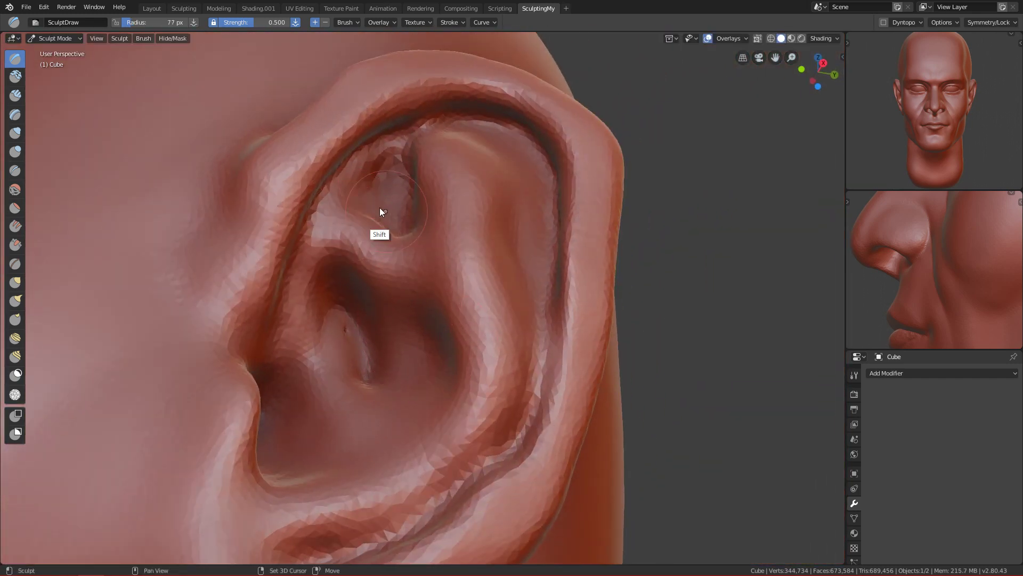
Step: Smooth the upper hollow and the front inner edge of the ear with the Draw brush at radii of 66 px and 53 px
mouse_move(359, 376)
left_mouse_down("alt+shift")
mouse_move(324, 449)
mouse_move(389, 277)
left_mouse_up("alt+shift")
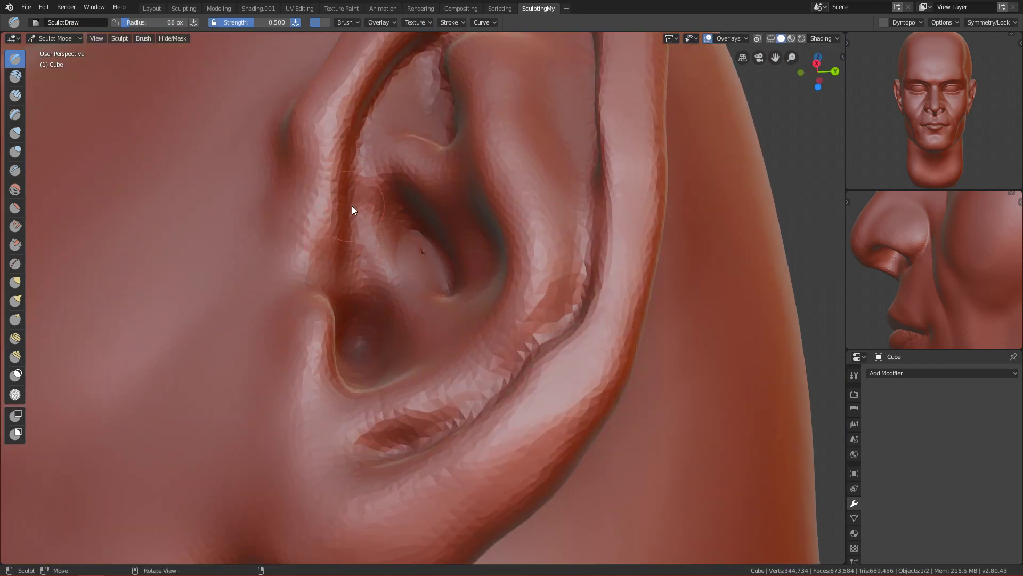
mouse_move(357, 139)
middle_mouse_down()
mouse_move(387, 109)
mouse_move(396, 122)
middle_mouse_up()
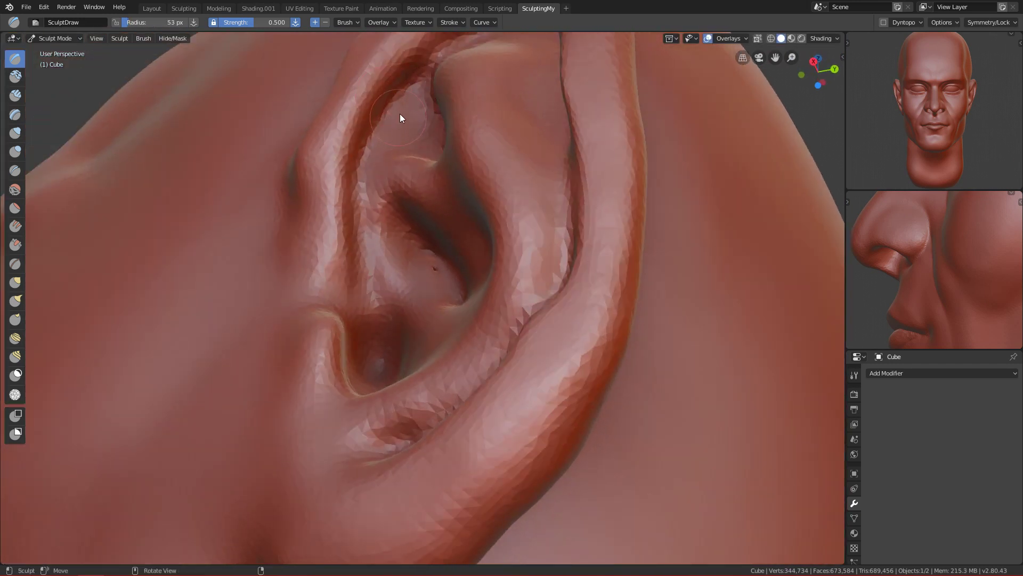
middle_click_drag(370, 285, 402, 165, "alt")
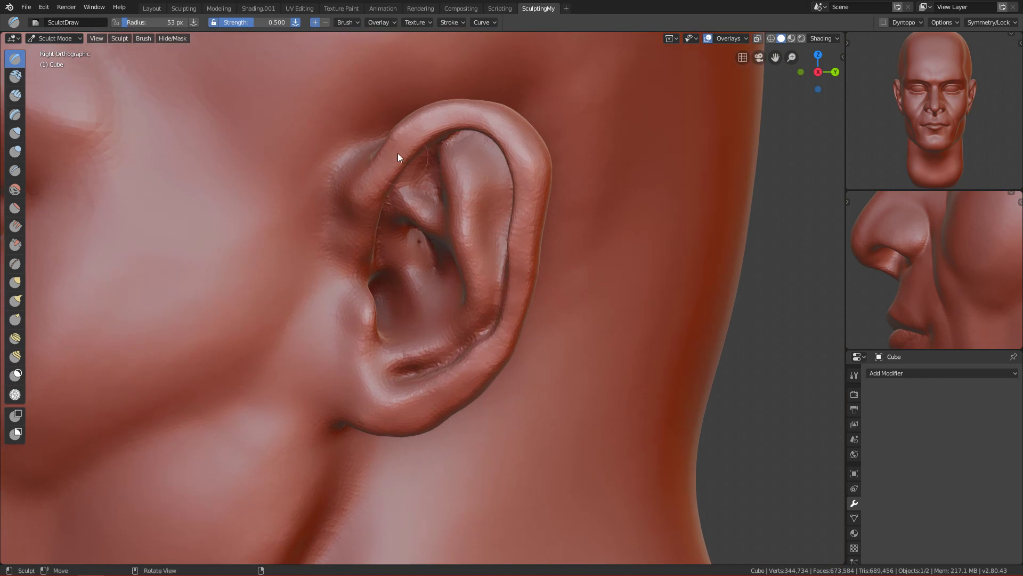
Step: Sharpen the transition between the front of the ear and the cheek with the Crease brush at a radius of 61 px
middle_click_drag(398, 350, 409, 240, "ctrl")
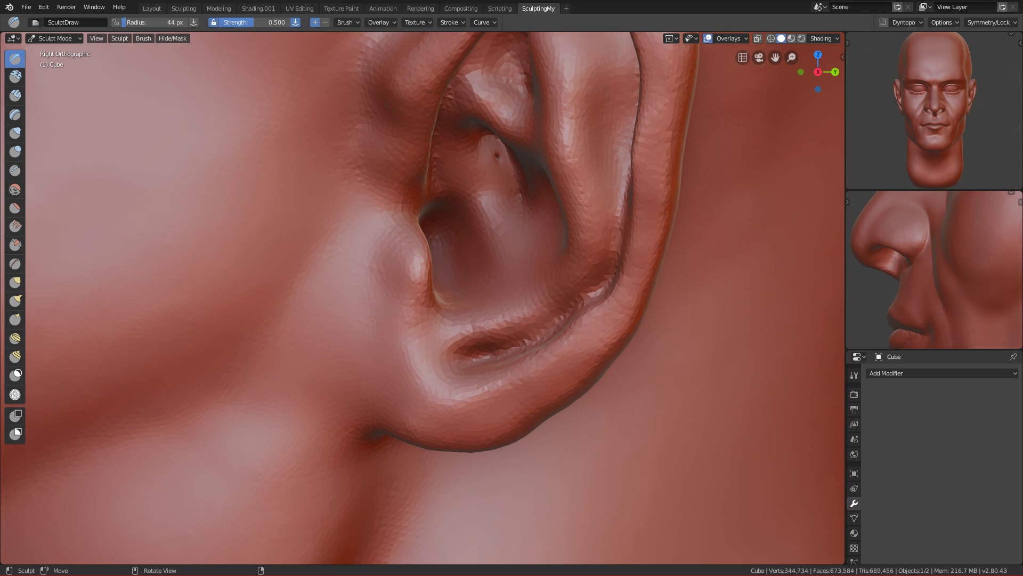
left_click(733, 333)
key("c")
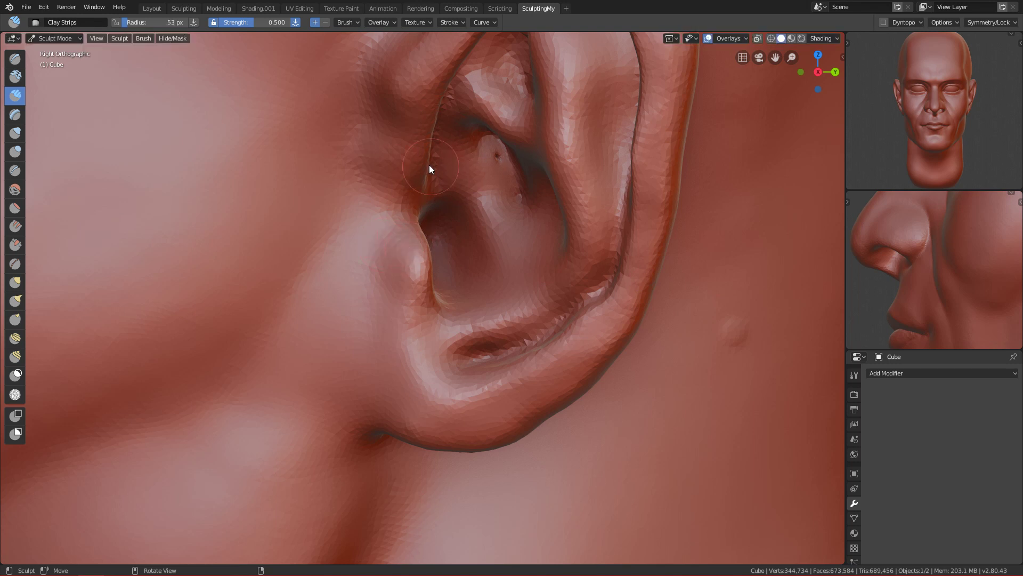
key("shift+c")
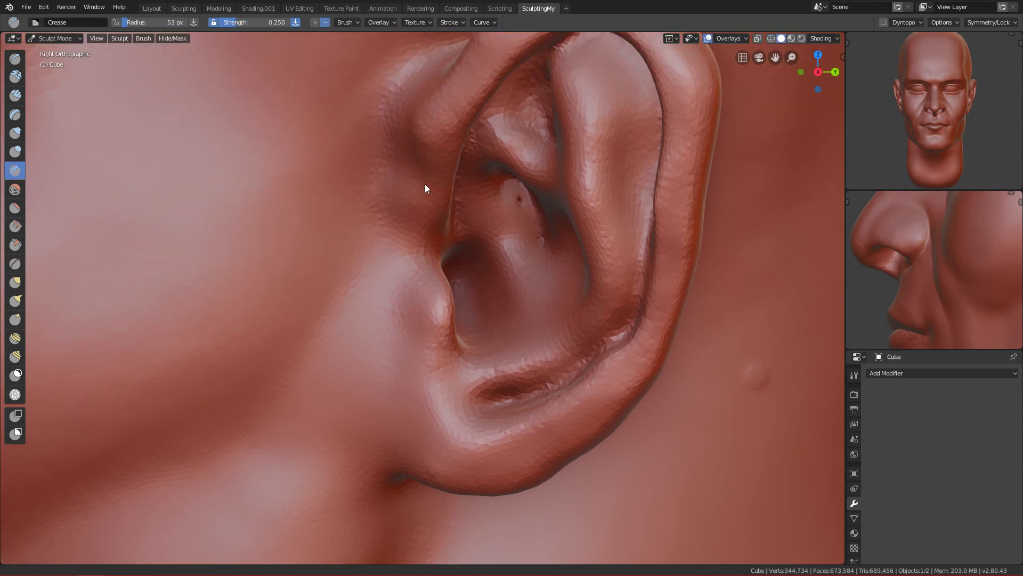
middle_click_drag(405, 145, 425, 184, "shift")
mouse_move(394, 128)
left_mouse_down()
mouse_move(409, 225)
mouse_move(454, 232)
mouse_move(410, 239)
mouse_move(439, 236)
mouse_move(433, 269)
left_mouse_up()
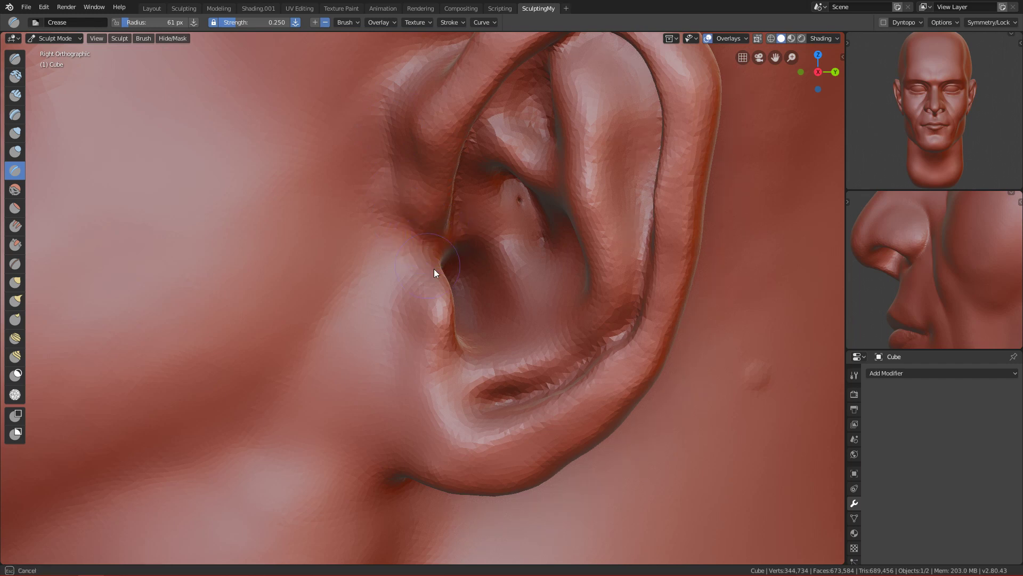
Step: Crease the notch below the tragus towards the earlobe at a radius of 68 px and smooth the surrounding skin
middle_click_drag(504, 203, 472, 273, "ctrl")
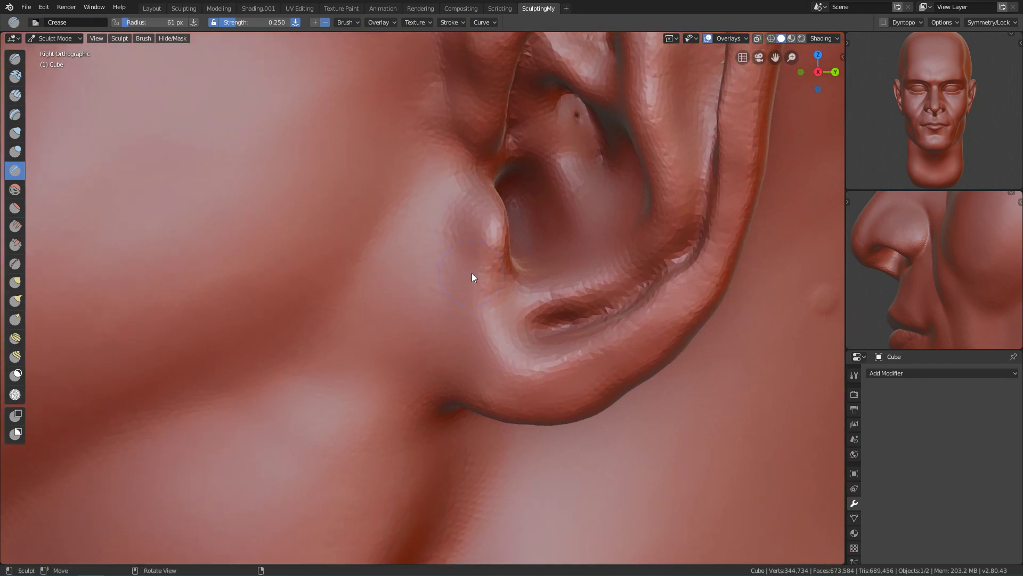
left_click_drag(509, 289, 506, 276)
left_click_drag(507, 318, 502, 308)
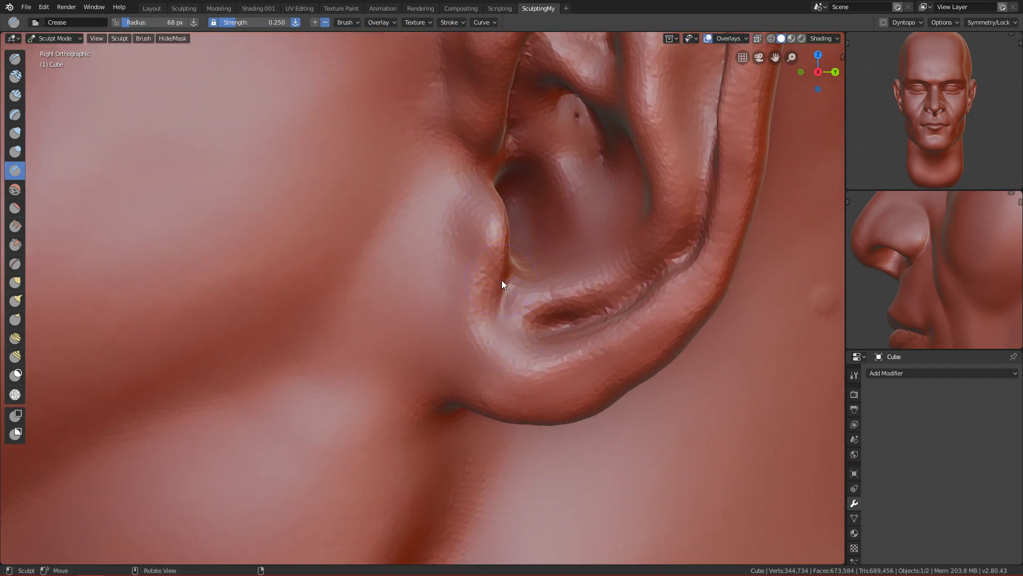
mouse_move(489, 270)
left_mouse_down("shift")
mouse_move(455, 318)
mouse_move(461, 295)
mouse_move(455, 306)
mouse_move(500, 339)
left_mouse_up("shift")
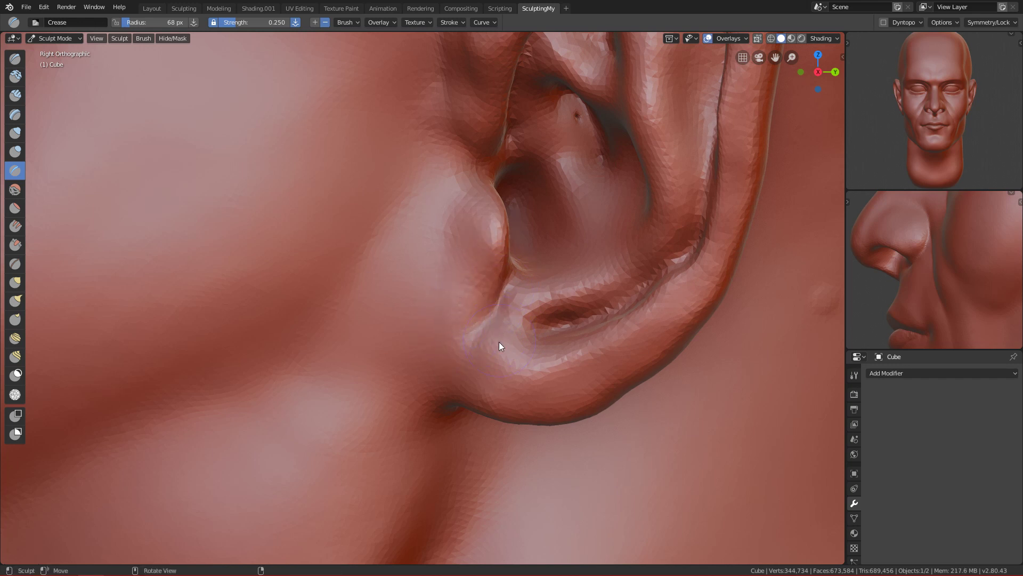
mouse_move(589, 368)
middle_mouse_down("ctrl")
mouse_move(516, 454)
mouse_move(478, 320)
mouse_move(489, 297)
middle_mouse_up("ctrl")
left_click_drag(482, 368, 470, 322, "shift")
Step: Nudge the ear's shape with the Grab brush at several sizes and smooth the moved area
mouse_move(485, 321)
middle_mouse_down("ctrl")
mouse_move(428, 464)
mouse_move(472, 274)
mouse_move(411, 360)
middle_mouse_up("ctrl")
key("g")
key("f")
left_click(443, 283)
left_click_drag(416, 223, 416, 219)
key("f")
left_click(410, 232)
key("f")
left_click(356, 271)
left_click_drag(367, 272, 379, 220, "shift")
Step: Flatten the back of the ear with the Scrape/Peaks brush at radii of 93 px and 62 px
mouse_move(527, 248)
left_mouse_down("alt")
mouse_move(468, 377)
mouse_move(446, 348)
mouse_move(465, 276)
mouse_move(439, 383)
mouse_move(414, 350)
mouse_move(427, 285)
mouse_move(461, 228)
mouse_move(436, 267)
mouse_move(401, 224)
mouse_move(424, 383)
mouse_move(393, 242)
mouse_move(418, 247)
left_mouse_up("alt")
key("shift+space")
key("f")
left_click(397, 212)
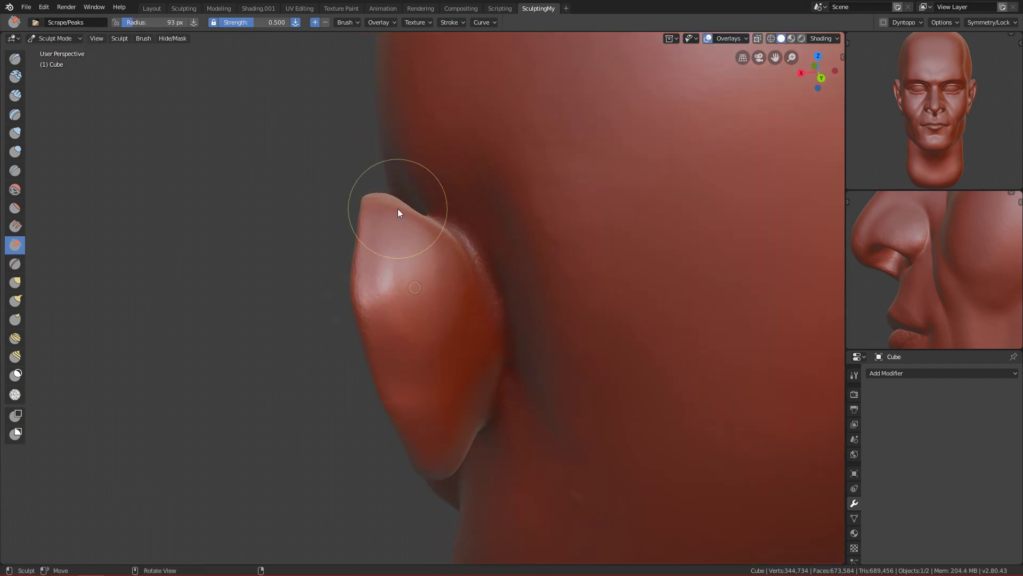
left_click_drag(398, 213, 410, 271, "alt")
key("f")
left_click(414, 174)
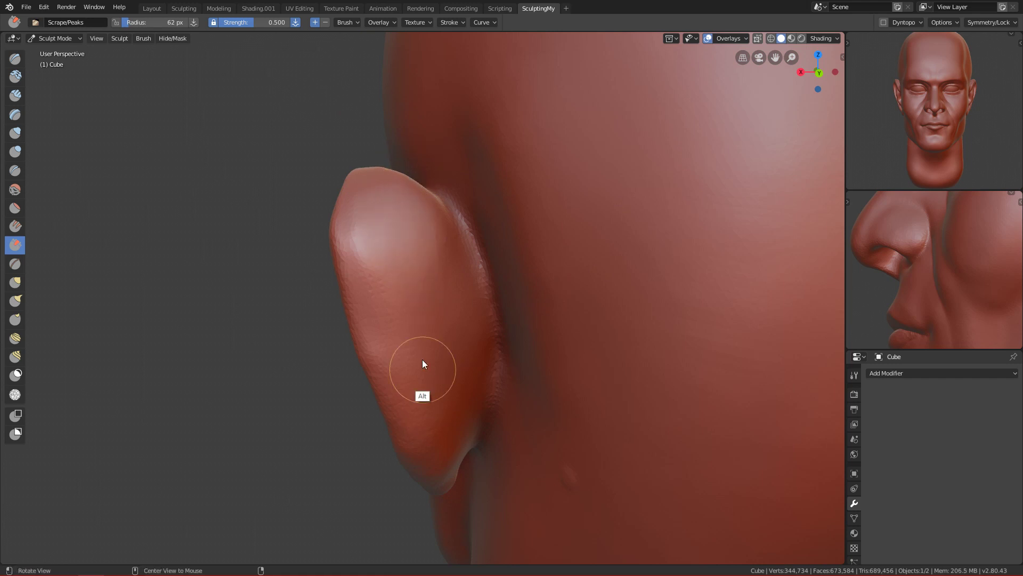
left_click_drag(429, 402, 421, 373, "alt")
left_click_drag(434, 296, 390, 161, "alt")
key("f")
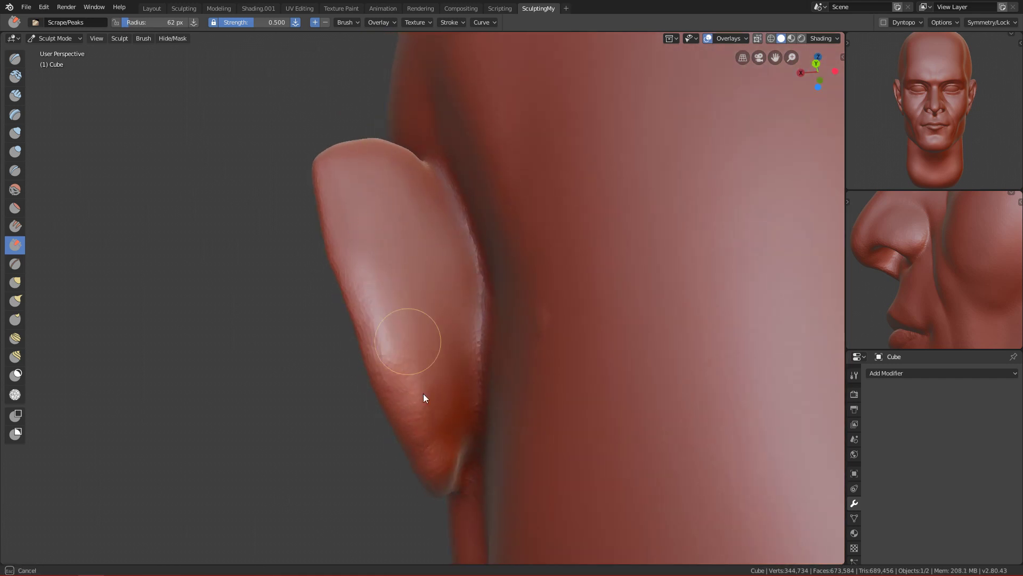
left_click(377, 296)
Step: Carve into the back of the ear with the Clay Strips brush at a radius of 60 px and smooth the strokes
mouse_move(402, 320)
left_mouse_down("alt")
mouse_move(448, 392)
mouse_move(417, 318)
left_mouse_up("alt")
key("c")
mouse_move(398, 219)
left_mouse_down("ctrl")
mouse_move(419, 327)
mouse_move(388, 209)
mouse_move(403, 350)
mouse_move(386, 215)
mouse_move(378, 241)
mouse_move(391, 348)
mouse_move(436, 336)
mouse_move(413, 224)
mouse_move(411, 251)
left_mouse_up("ctrl")
mouse_move(439, 292)
left_mouse_down("ctrl")
mouse_move(429, 372)
mouse_move(425, 315)
left_mouse_up("ctrl")
middle_click_drag(424, 314, 434, 242)
mouse_move(416, 265)
left_mouse_down("shift")
mouse_move(405, 303)
mouse_move(391, 213)
mouse_move(382, 256)
left_mouse_up("shift")
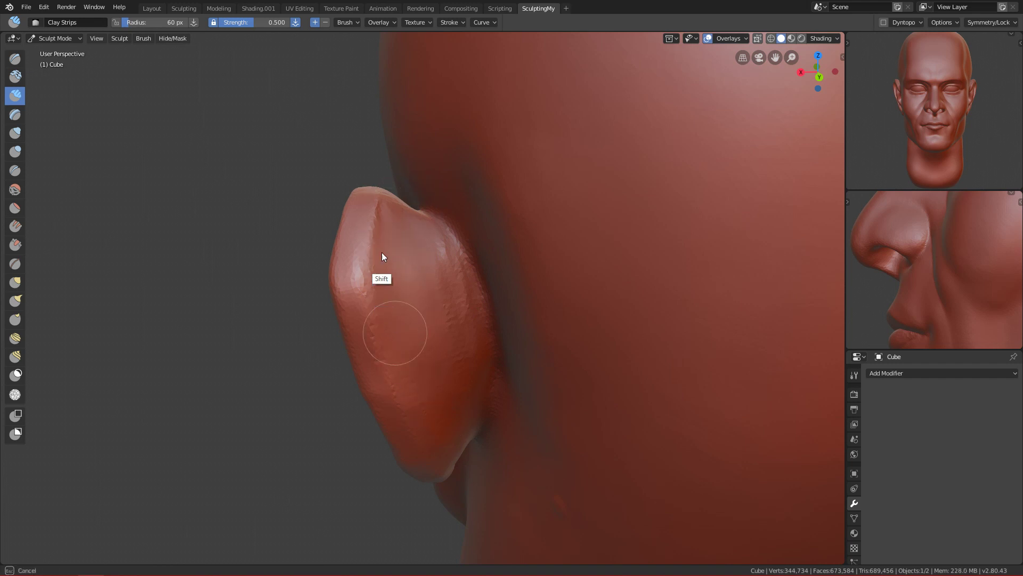
Step: Smooth the ear's outer rim with the Clay Strips brush's smoothing at a radius of 44 px
left_click_drag(470, 382, 491, 292, "alt")
scroll(520, 229, "up", 3)
mouse_move(520, 230)
left_mouse_down()
mouse_move(539, 216)
mouse_move(544, 227)
mouse_move(549, 198)
left_mouse_up()
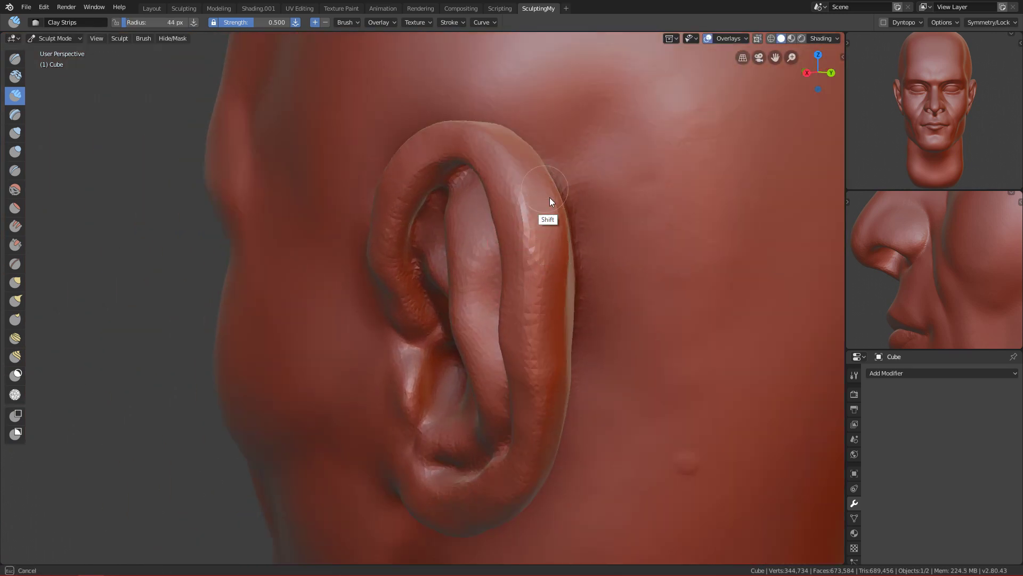
left_click(417, 361)
Step: Smooth the faceted surface of the upper eyelid in the front view at a radius of 35 px
left_click_drag(611, 331, 498, 286, "ctrl+alt")
left_click_drag(446, 379, 413, 283, "ctrl+alt")
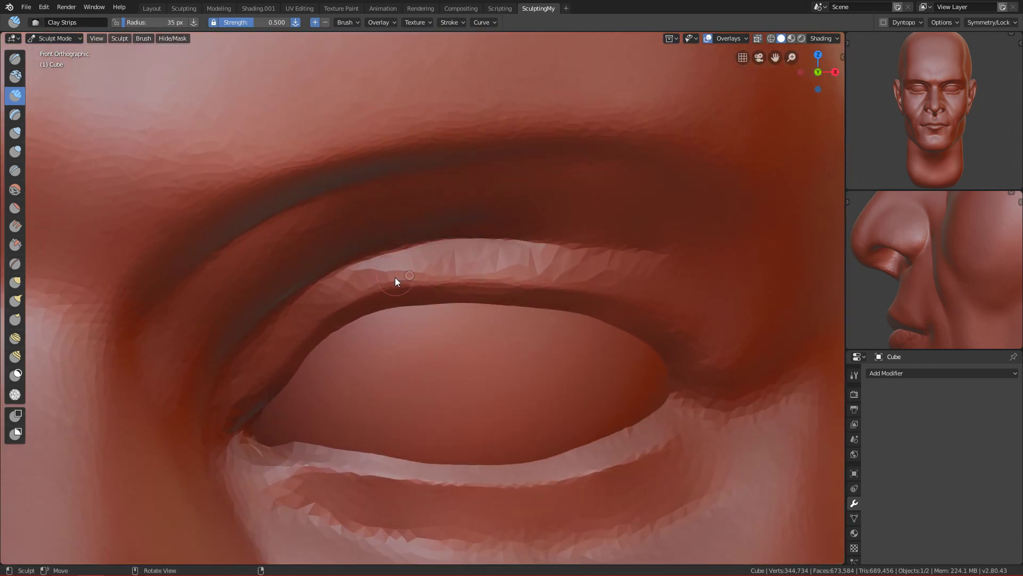
mouse_move(325, 299)
left_mouse_down("shift")
mouse_move(420, 270)
mouse_move(590, 266)
mouse_move(493, 260)
mouse_move(368, 287)
mouse_move(379, 280)
left_mouse_up("shift")
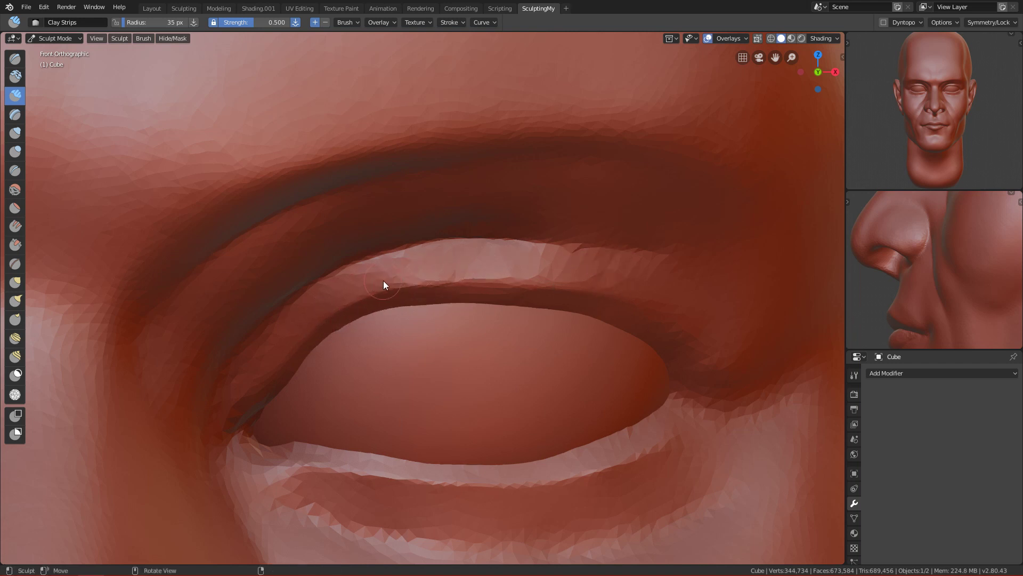
Step: Smooth the temple and forehead with the Clay Strips brush's smoothing at a radius of 83 px
left_click_drag(543, 285, 394, 485, "ctrl+alt")
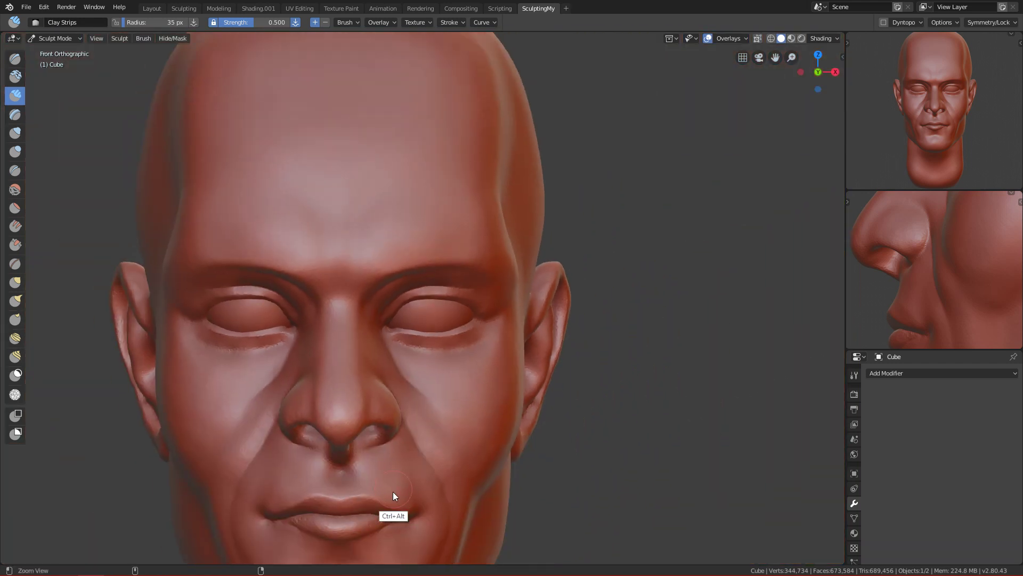
mouse_move(459, 386)
left_mouse_down("ctrl+alt")
mouse_move(439, 434)
mouse_move(440, 395)
mouse_move(396, 402)
mouse_move(379, 425)
mouse_move(368, 302)
left_mouse_up("ctrl+alt")
key("f")
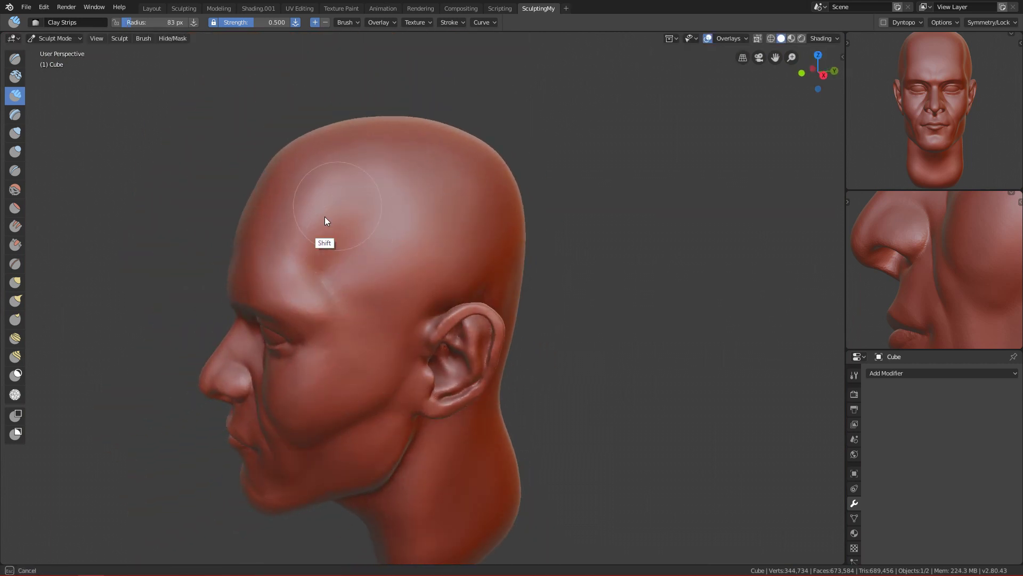
left_click_drag(267, 216, 422, 204, "alt")
key("f")
left_click(331, 336)
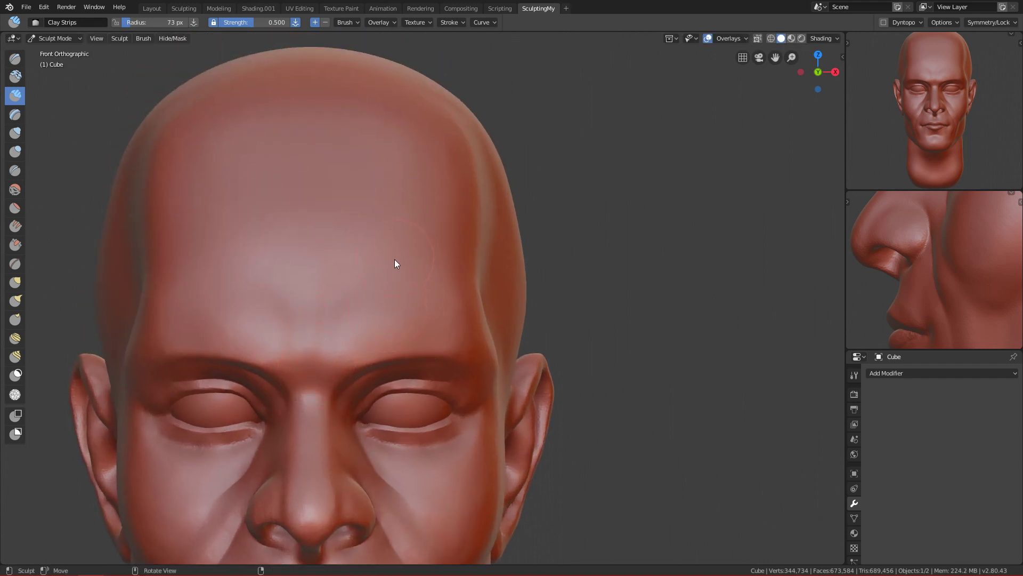
Step: Carve the frown creases rising above the inner brows with the Crease brush at a radius of 73 px and soften them
key("shift+c")
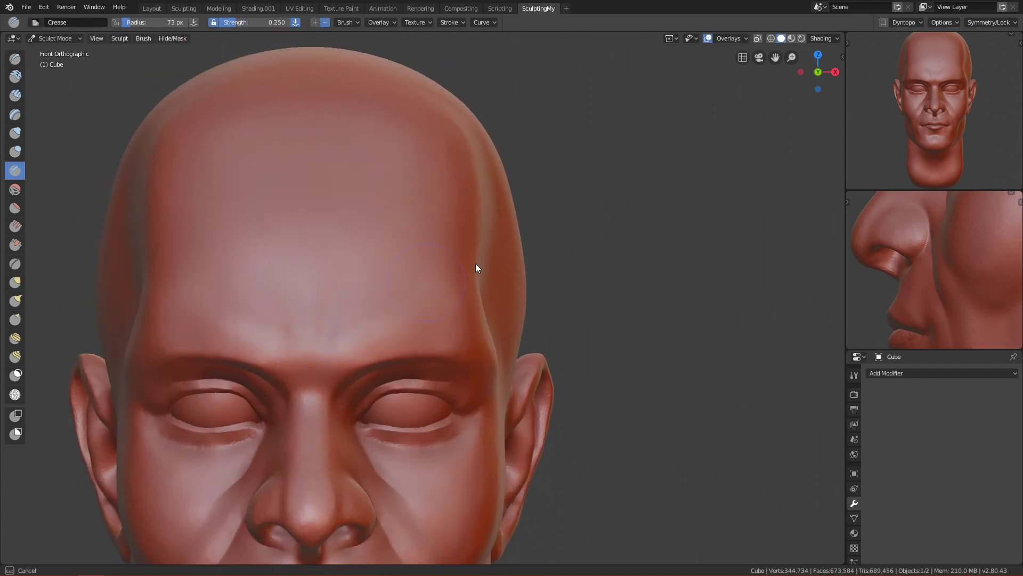
mouse_move(315, 352)
left_mouse_down()
mouse_move(360, 314)
mouse_move(347, 308)
left_mouse_up()
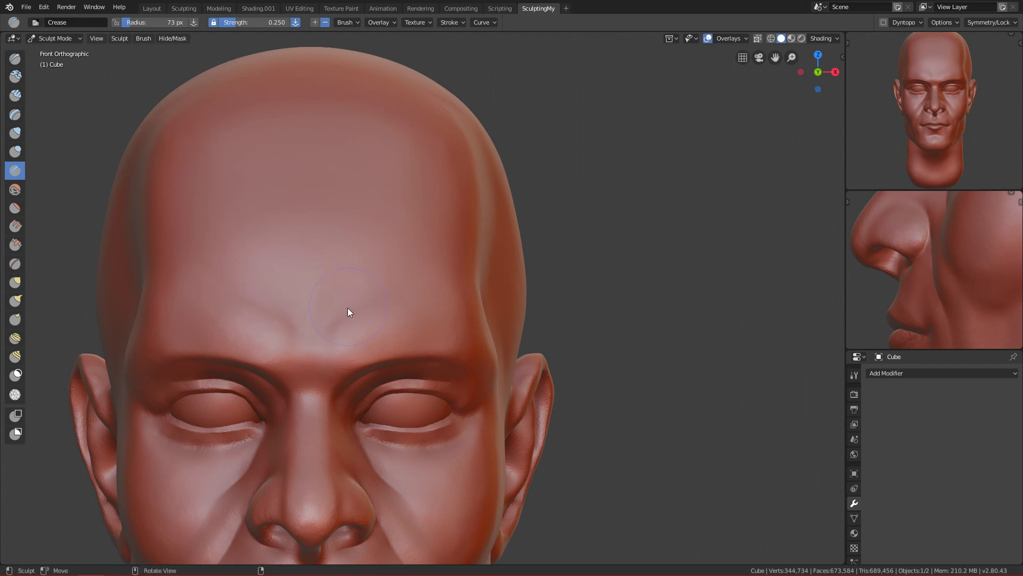
scroll(383, 362, "down", 5)
scroll(453, 346, "up", 5)
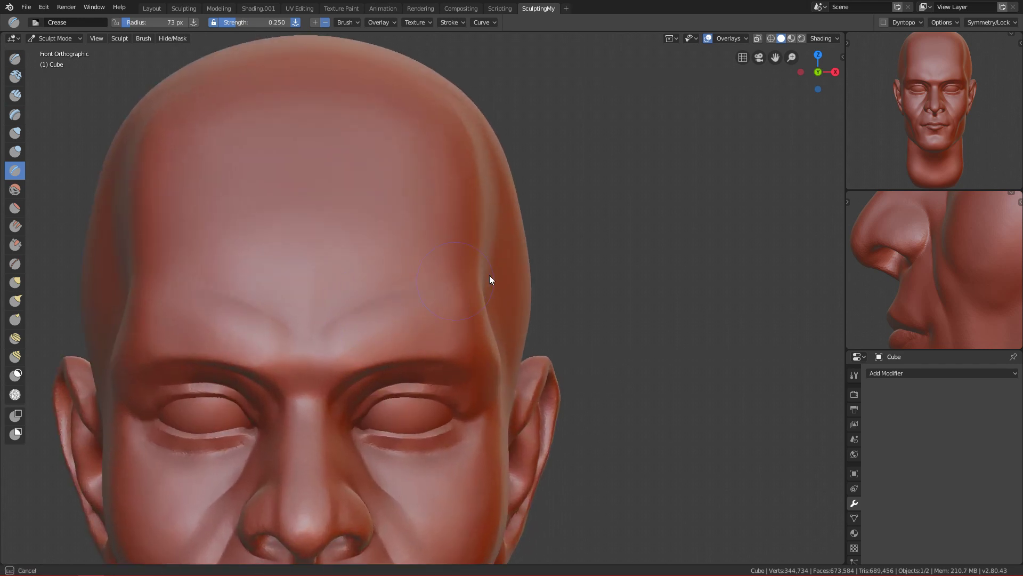
mouse_move(368, 305)
left_mouse_down("shift")
mouse_move(429, 270)
mouse_move(494, 290)
left_mouse_up("shift")
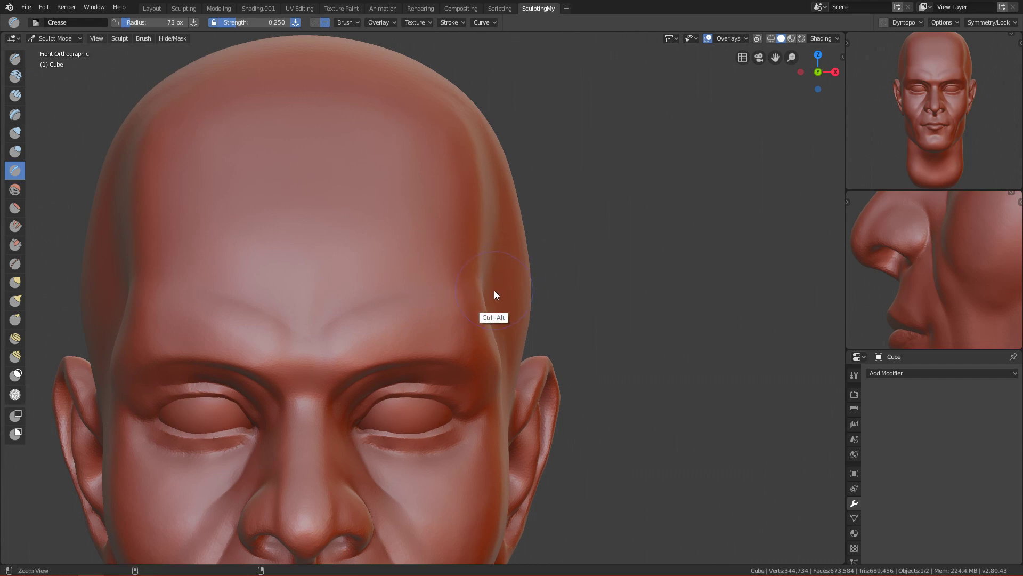
Step: Smooth the forehead around the frown creases with the Crease brush's smoothing from an angled view
scroll(494, 290, "down", 5)
scroll(455, 357, "up", 5)
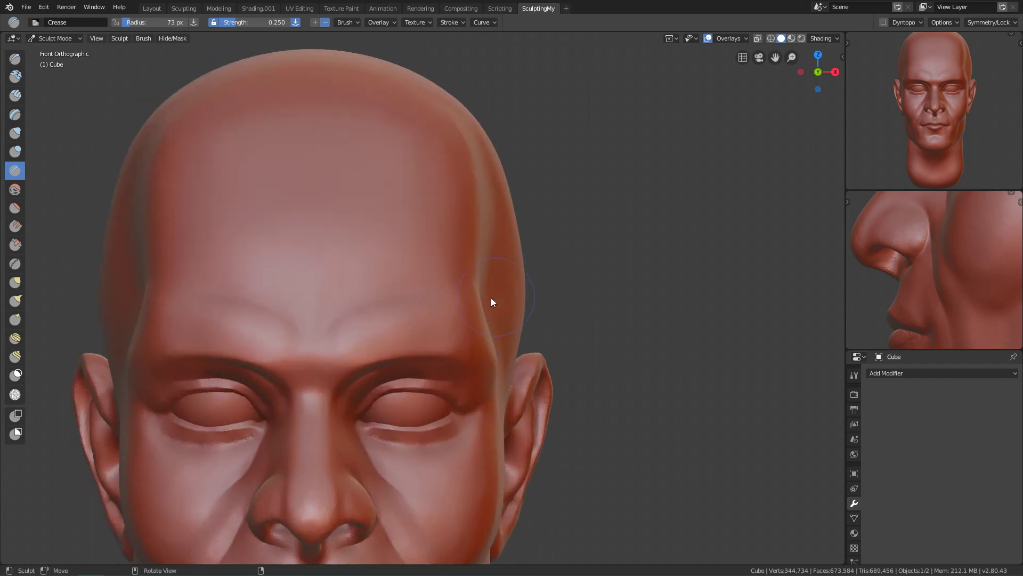
mouse_move(473, 274)
middle_mouse_down()
mouse_move(464, 290)
mouse_move(308, 306)
mouse_move(346, 342)
mouse_move(324, 316)
middle_mouse_up()
key("f")
left_click(350, 284)
mouse_move(324, 316)
left_mouse_down("shift")
mouse_move(350, 304)
mouse_move(297, 317)
mouse_move(384, 280)
left_mouse_up("shift")
key("f")
left_click(311, 301)
mouse_move(354, 277)
middle_mouse_down("alt")
mouse_move(367, 247)
mouse_move(407, 489)
mouse_move(468, 331)
mouse_move(340, 324)
middle_mouse_up("alt")
mouse_move(340, 324)
left_mouse_down("shift")
mouse_move(264, 319)
mouse_move(216, 344)
left_mouse_up("shift")
Step: Smooth the upper head more broadly with the Crease brush's smoothing at a radius of 148 px
mouse_move(216, 344)
middle_mouse_down("alt")
mouse_move(273, 304)
mouse_move(408, 481)
mouse_move(405, 376)
middle_mouse_up("alt")
key("f")
left_click(405, 376)
mouse_move(354, 306)
left_mouse_down("shift")
mouse_move(297, 338)
mouse_move(335, 247)
left_mouse_up("shift")
middle_click_drag(430, 342, 405, 374, "alt")
mouse_move(405, 373)
middle_mouse_down("ctrl")
mouse_move(388, 400)
mouse_move(415, 521)
mouse_move(411, 469)
mouse_move(431, 424)
mouse_move(425, 354)
middle_mouse_up("ctrl")
scroll(451, 448, "up", 4)
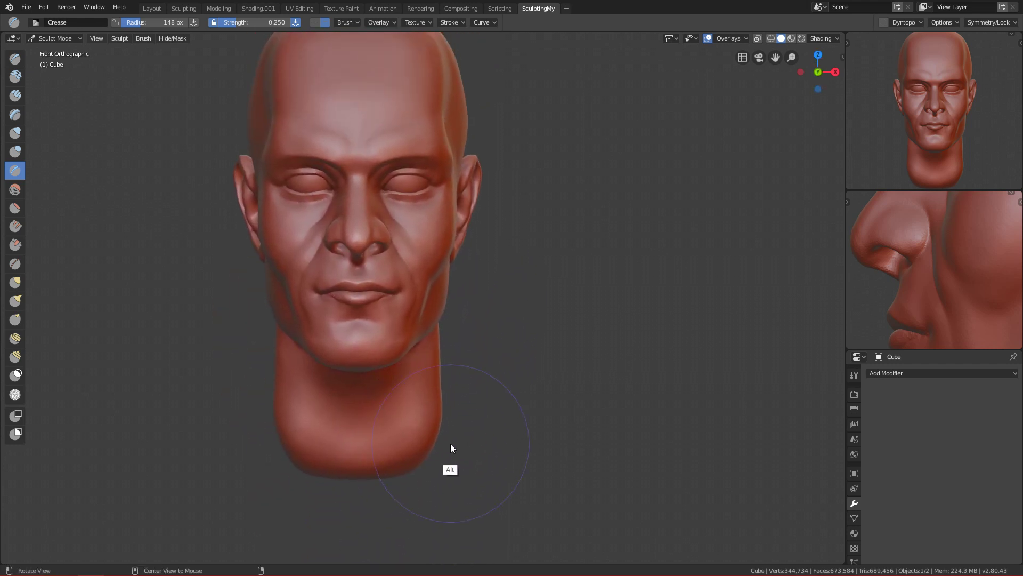
Step: Examine the mouth, jaw and neck up close from the front and in the right side profile
left_click(457, 352)
scroll(459, 347, "up", 2)
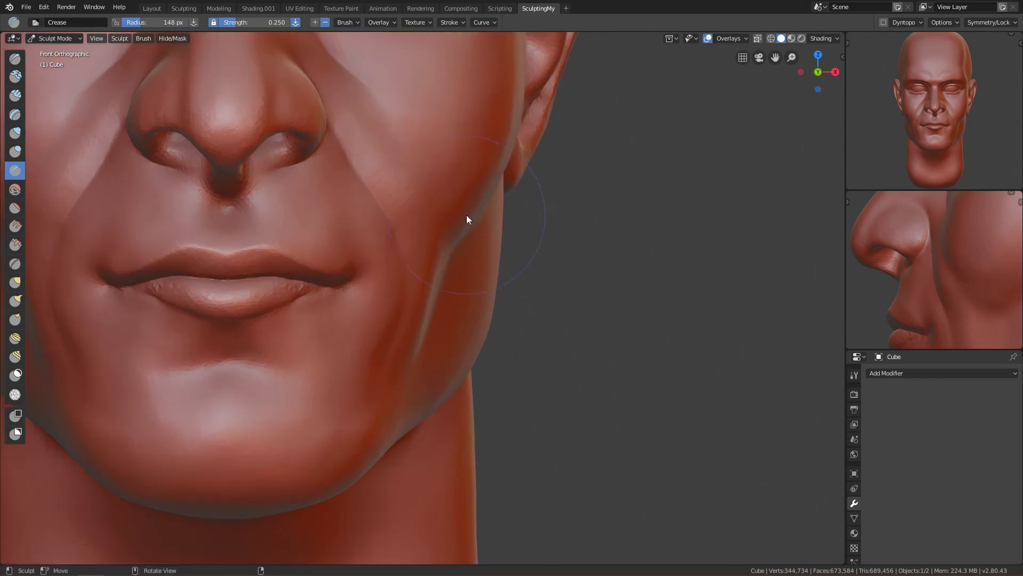
key("f")
left_click(371, 246)
middle_click_drag(430, 415, 431, 356, "ctrl")
mouse_move(388, 418)
middle_mouse_down("ctrl")
mouse_move(511, 254)
mouse_move(458, 460)
middle_mouse_up("ctrl")
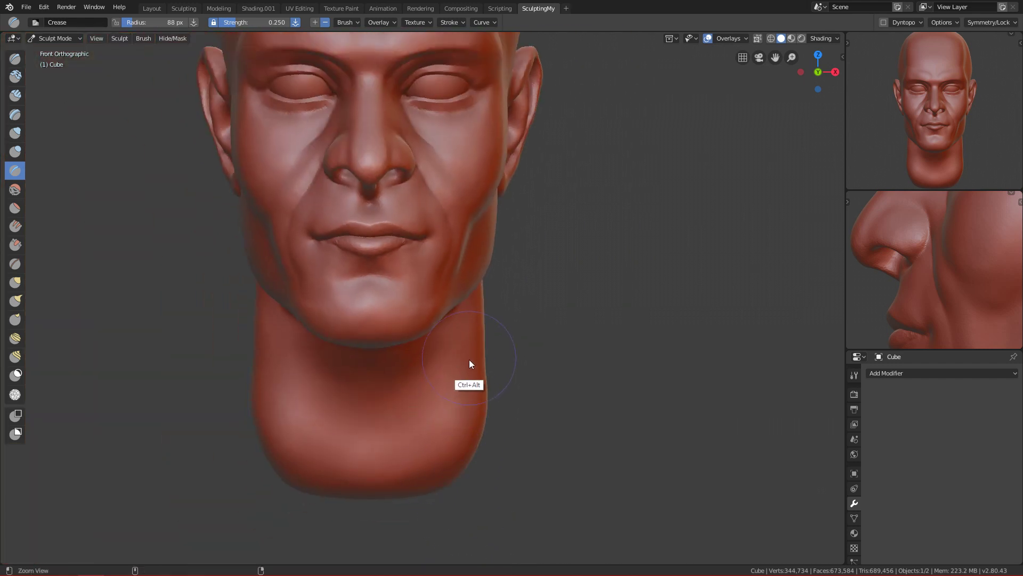
middle_click_drag(458, 371, 459, 331, "ctrl")
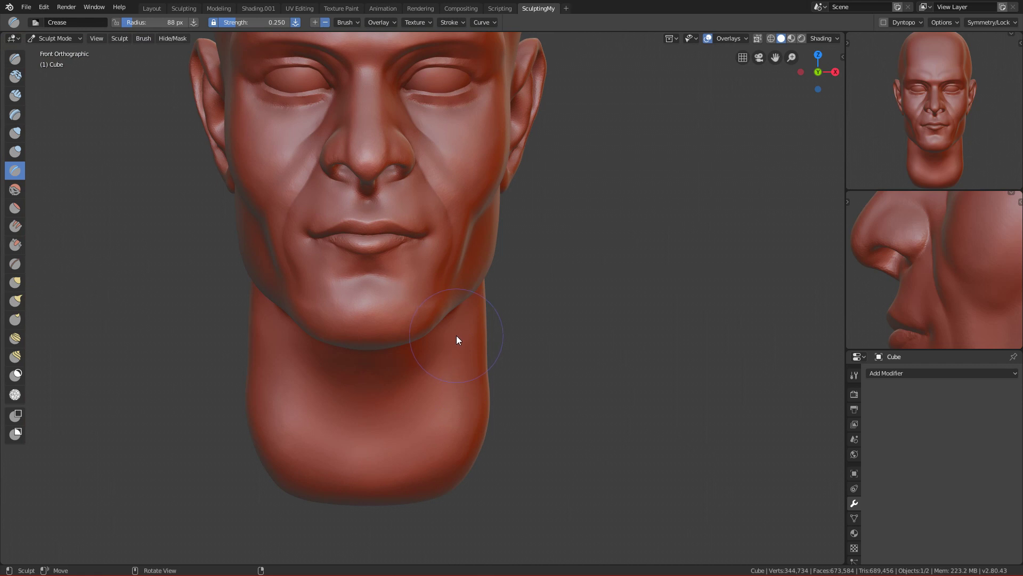
mouse_move(483, 423)
middle_mouse_down("ctrl")
mouse_move(475, 345)
mouse_move(469, 451)
mouse_move(595, 361)
middle_mouse_up("ctrl")
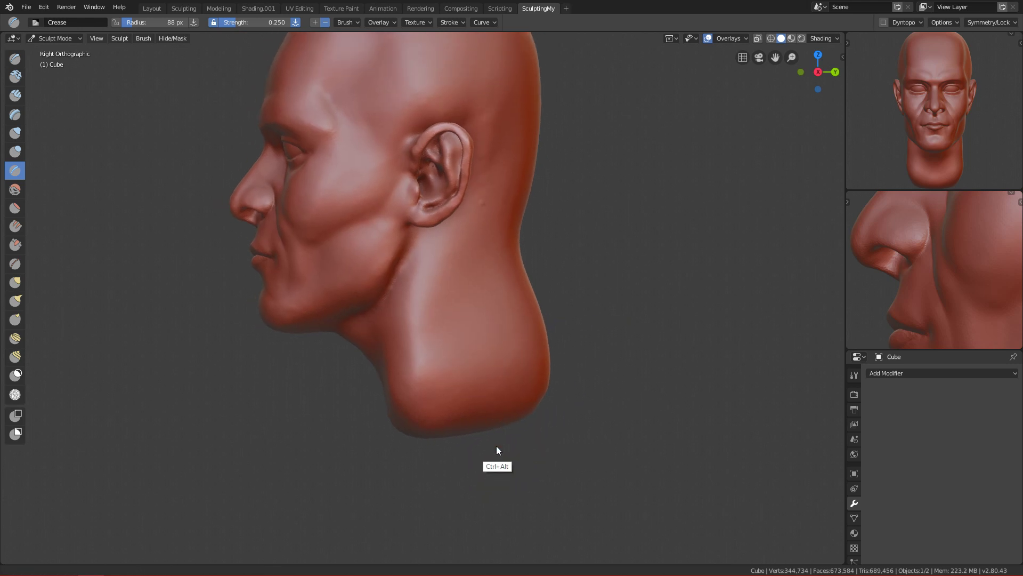
scroll(496, 446, "down", 2)
key("f")
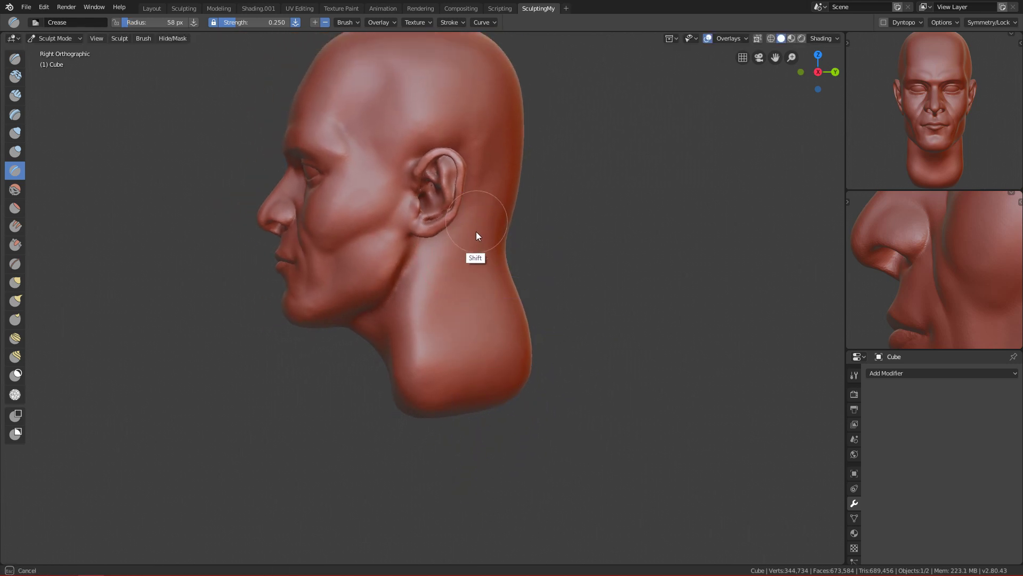
left_click(476, 232)
Step: Switch to the Snake Hook brush with a large radius over the neck in the front view and save the file
key("KP_1")
middle_click_drag(454, 458, 427, 326, "shift")
key("k")
key("f")
left_click(527, 307)
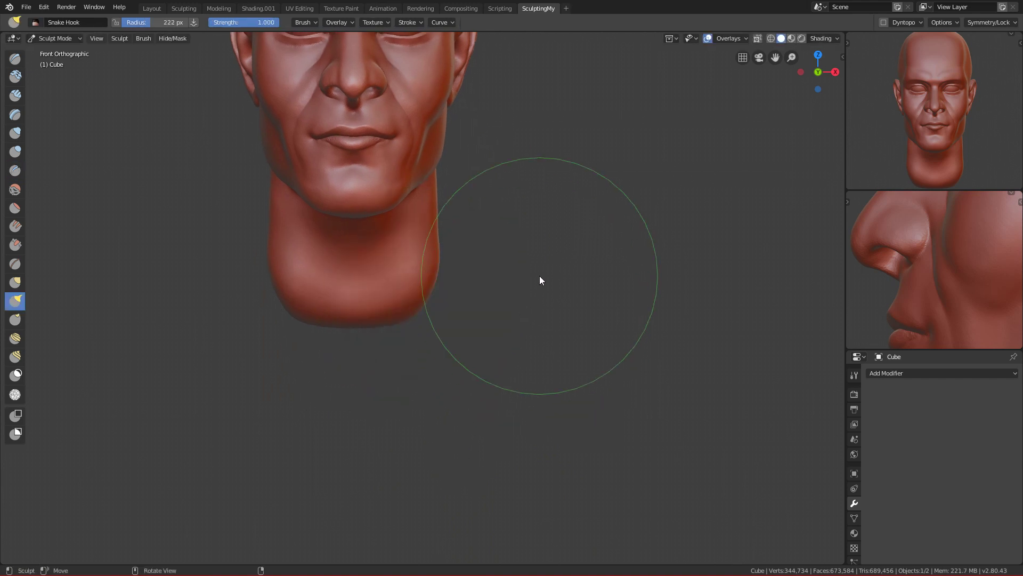
key("alt")
key("alt")
key("f")
left_click(568, 302)
key("ctrl+s")
Step: Pull the lower sides of the neck outward with the Snake Hook brush at a radius of 258 px, undoing unwanted pulls
key("alt+shift")
middle_click_drag(541, 368, 528, 354, "shift")
key("f")
left_click(440, 350)
key("f")
left_click(437, 358)
mouse_move(437, 358)
left_mouse_down()
mouse_move(459, 366)
mouse_move(474, 356)
mouse_move(446, 365)
mouse_move(465, 371)
left_mouse_up()
key("ctrl+z")
key("ctrl+z")
key("KP_3")
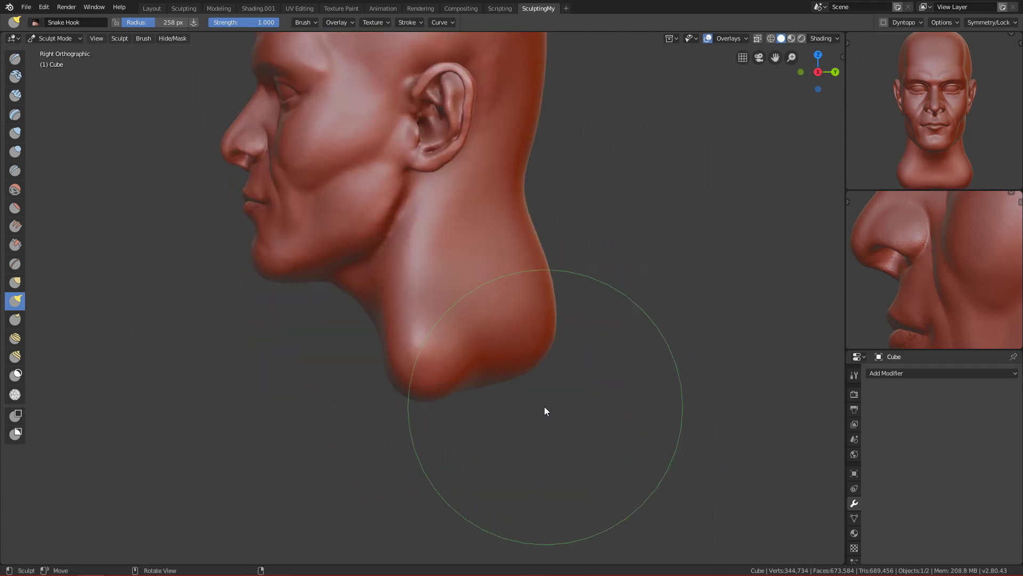
Step: Reshape the neck's base from the side and from below with the Snake Hook brush at a radius of 276 px
mouse_move(539, 384)
middle_mouse_down()
mouse_move(450, 407)
mouse_move(458, 340)
middle_mouse_up()
key("f")
left_click(461, 341)
left_click_drag(453, 321, 414, 319)
mouse_move(274, 289)
middle_mouse_down()
mouse_move(478, 386)
mouse_move(462, 272)
middle_mouse_up()
key("f")
left_click(437, 336)
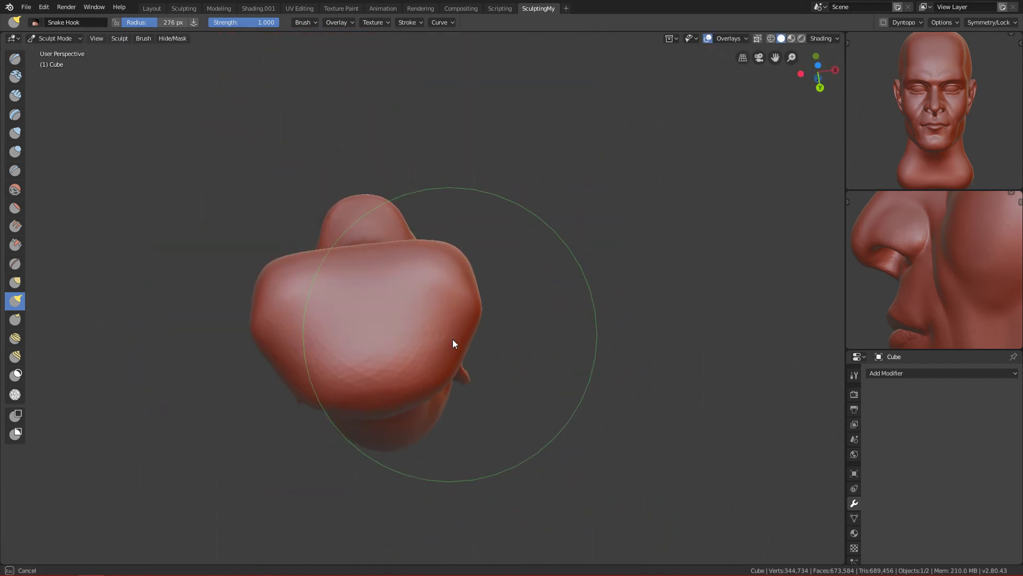
middle_click_drag(456, 341, 454, 321, "alt")
scroll(442, 409, "up", 2)
mouse_move(434, 382)
left_mouse_down()
mouse_move(425, 371)
mouse_move(358, 370)
mouse_move(379, 377)
mouse_move(354, 397)
mouse_move(373, 398)
left_mouse_up()
scroll(380, 389, "down", 2)
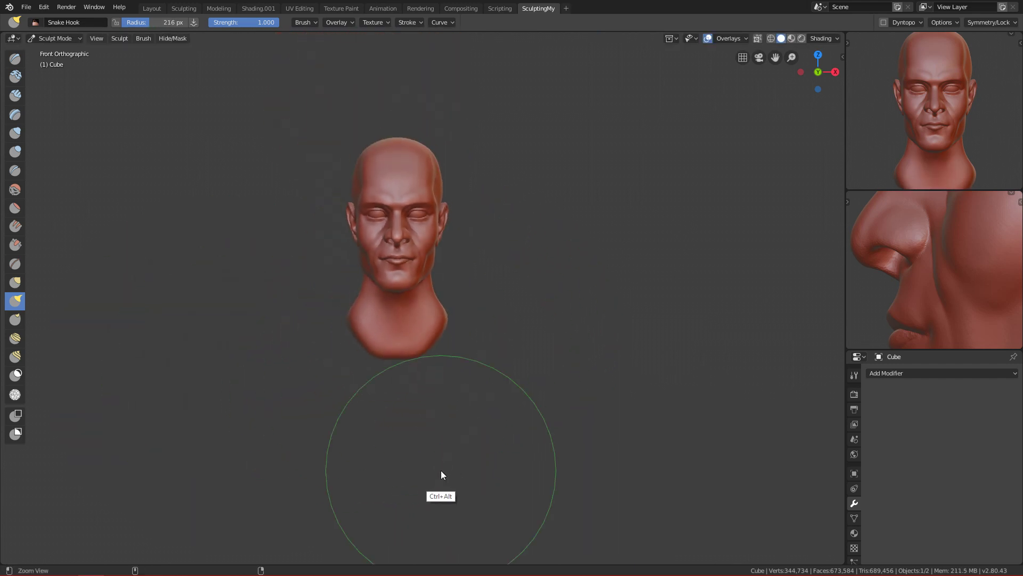
Step: Adjust the neck's lower edge in the front view with the Snake Hook brush at a radius of 152 px
scroll(442, 469, "up", 4)
key("f")
left_click(410, 376)
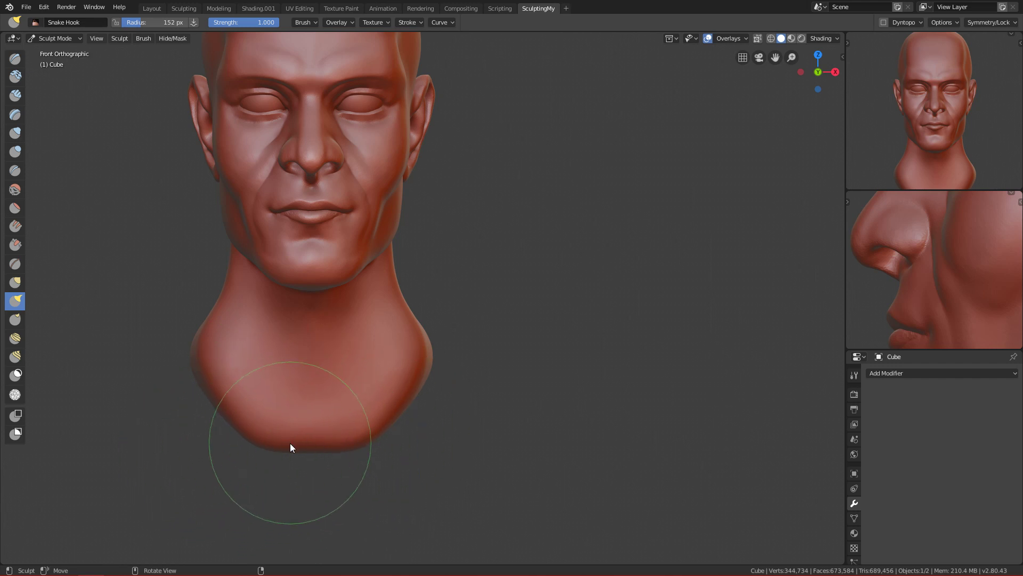
scroll(360, 426, "up", 1)
middle_click(360, 423, "alt")
Step: Flatten the front and underside of the neck base with the Scrape/Peaks brush at a radius of 130 px
key("t")
key("f")
left_click(403, 344)
mouse_move(371, 243)
middle_mouse_down()
mouse_move(447, 309)
mouse_move(411, 368)
mouse_move(418, 352)
middle_mouse_up()
key("f")
left_click(425, 357)
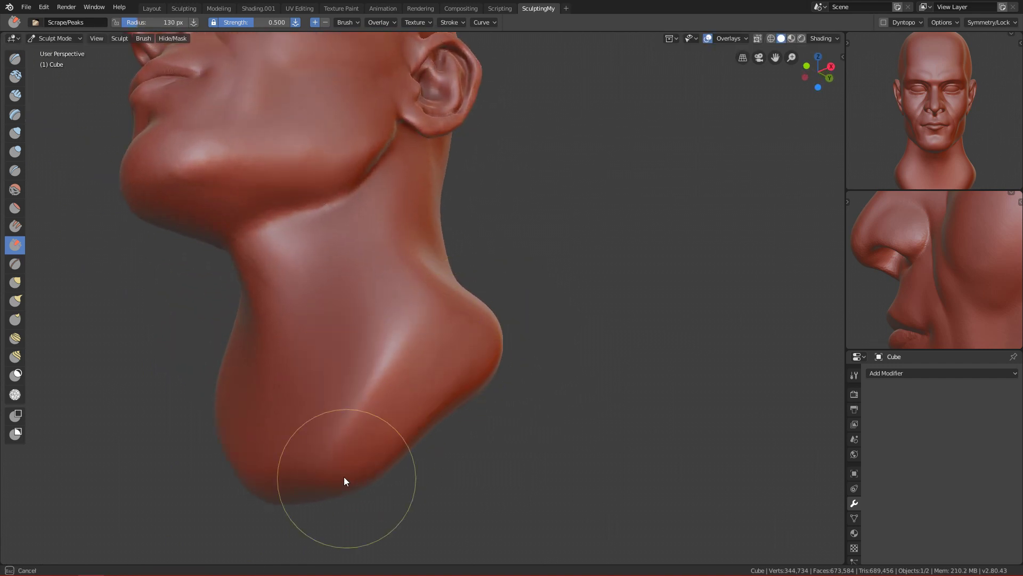
middle_click_drag(328, 475, 109, 406)
key("grave")
left_click(234, 363)
key("KP_1")
mouse_move(426, 371)
left_mouse_down("ctrl+alt")
mouse_move(391, 470)
mouse_move(446, 355)
mouse_move(429, 390)
mouse_move(423, 362)
left_mouse_up("ctrl+alt")
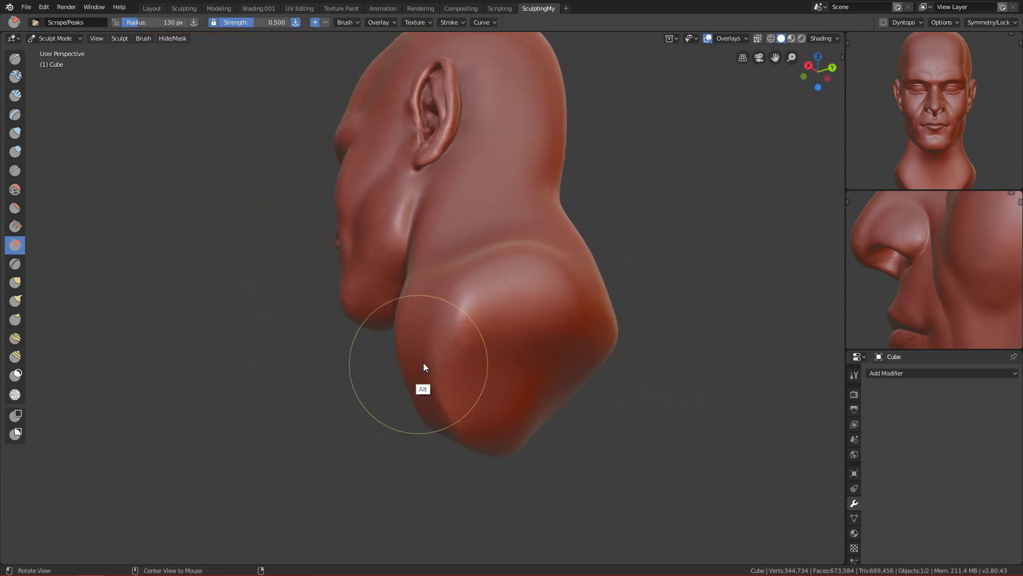
Step: Flatten the sides and the lower rim of the neck base with the Scrape/Peaks brush
mouse_move(521, 290)
left_mouse_down()
mouse_move(554, 295)
mouse_move(517, 358)
mouse_move(512, 331)
mouse_move(450, 327)
mouse_move(608, 321)
mouse_move(541, 315)
mouse_move(489, 315)
mouse_move(666, 321)
mouse_move(487, 322)
mouse_move(672, 328)
mouse_move(571, 274)
mouse_move(567, 246)
mouse_move(593, 267)
mouse_move(582, 252)
mouse_move(523, 292)
mouse_move(509, 254)
mouse_move(546, 256)
mouse_move(506, 275)
mouse_move(563, 248)
mouse_move(514, 287)
mouse_move(468, 300)
mouse_move(587, 352)
mouse_move(540, 361)
mouse_move(560, 236)
mouse_move(494, 337)
mouse_move(524, 268)
mouse_move(519, 335)
mouse_move(552, 361)
mouse_move(582, 323)
mouse_move(490, 298)
mouse_move(648, 311)
left_mouse_up()
key("f")
left_click(570, 251)
mouse_move(439, 290)
left_mouse_down("alt")
mouse_move(575, 392)
mouse_move(420, 260)
left_mouse_up("alt")
middle_click_drag(420, 260, 433, 388, "alt")
left_click_drag(433, 385, 424, 313, "alt")
Step: Carve the V-shaped outline of the throat beneath the chin with the Crease brush at a radius of 95 px
key("x")
mouse_move(369, 290)
left_mouse_down("alt")
mouse_move(330, 227)
mouse_move(351, 192)
left_mouse_up("alt")
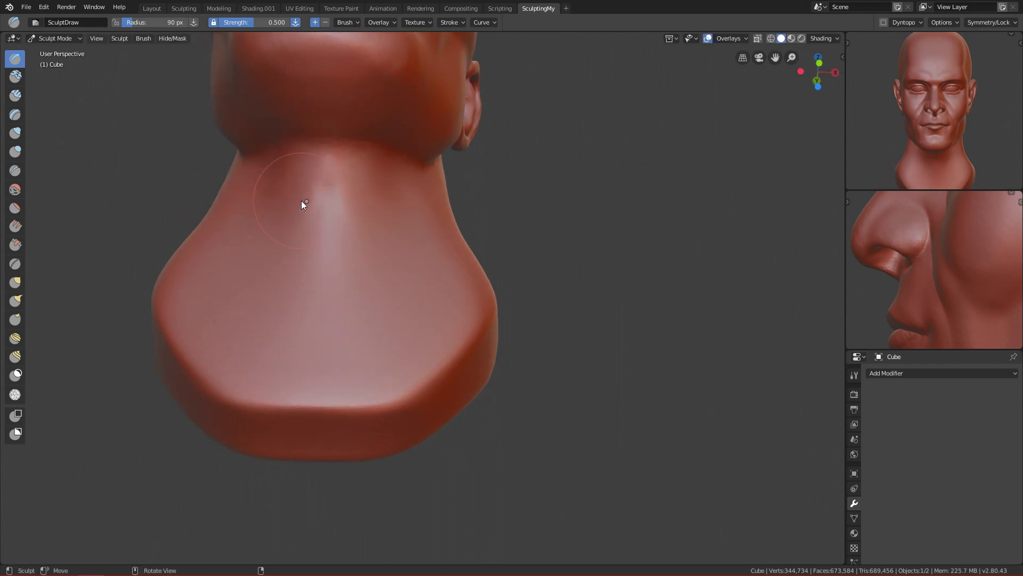
key("shift+c")
key("KP_1")
scroll(376, 261, "up", 1)
key("bracketleft")
middle_click_drag(373, 256, 369, 225)
key("bracketright")
mouse_move(246, 273)
left_mouse_down()
mouse_move(304, 260)
mouse_move(278, 244)
mouse_move(273, 206)
mouse_move(303, 201)
left_mouse_up()
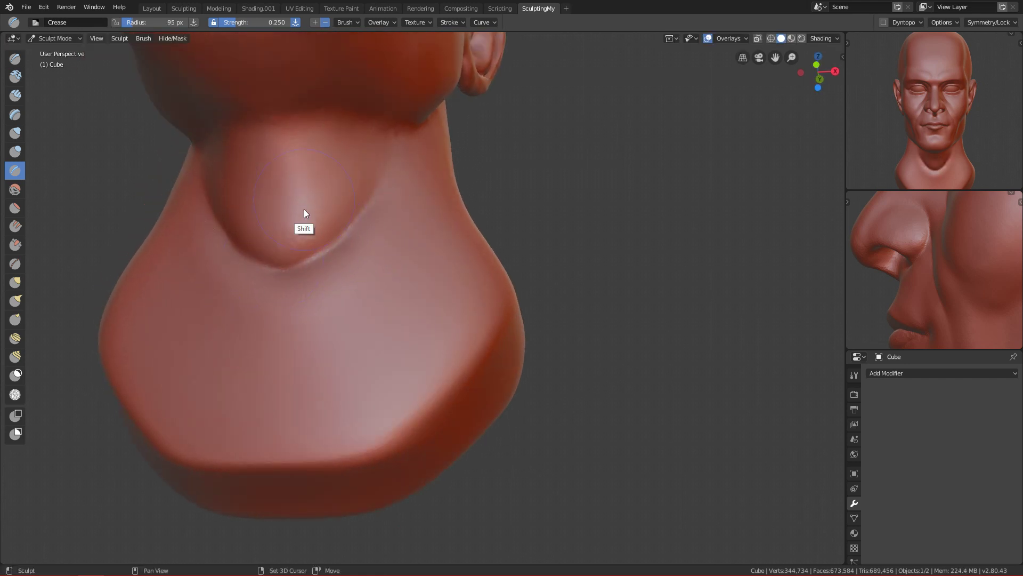
Step: Refine and soften the crease around the lower end of the throat bulge
left_click_drag(329, 265, 350, 292, "alt")
key("f")
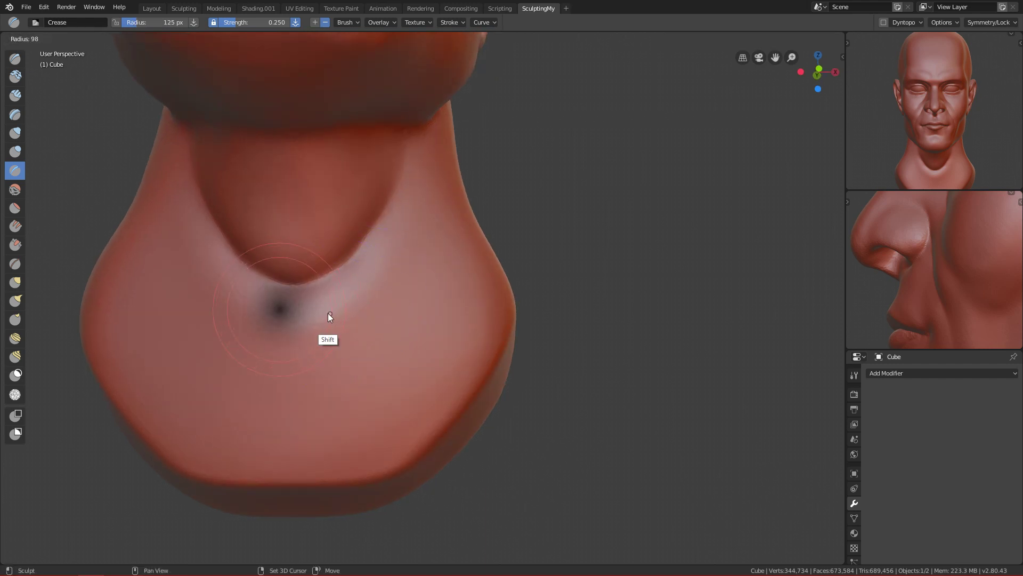
left_click(363, 285)
mouse_move(247, 305)
middle_mouse_down()
mouse_move(425, 350)
mouse_move(419, 373)
mouse_move(388, 354)
middle_mouse_up()
scroll(402, 306, "up", 3)
middle_click_drag(402, 306, 421, 297)
Step: Build up the diagonal neck muscles from jaw to throat pit with Clay Strips at 100 px and blend them at 77 px
key("c")
key("f")
left_click(384, 223)
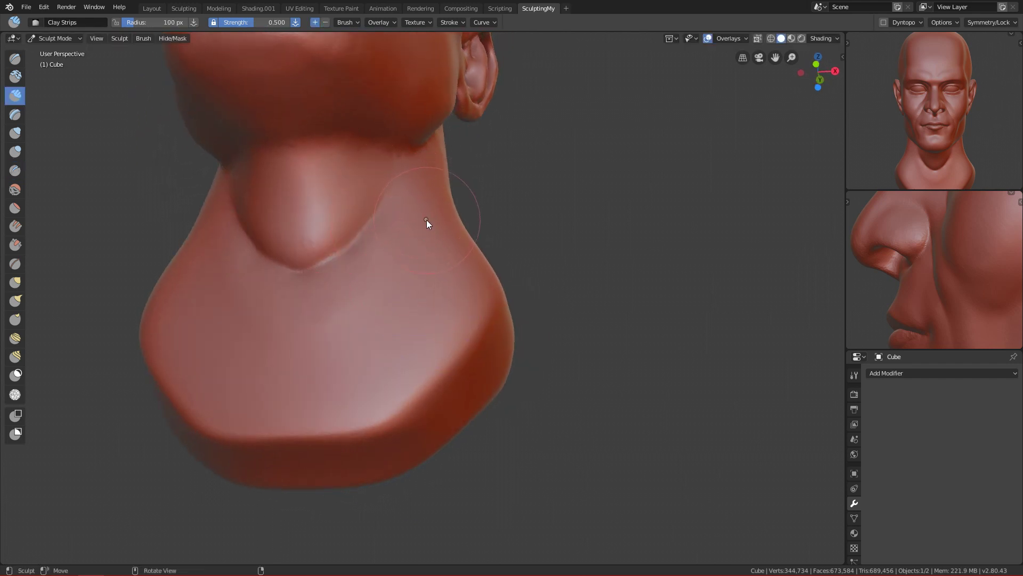
mouse_move(429, 160)
left_mouse_down()
mouse_move(320, 368)
mouse_move(309, 351)
left_mouse_up()
mouse_move(418, 187)
left_mouse_down()
mouse_move(348, 328)
mouse_move(391, 257)
mouse_move(399, 211)
mouse_move(342, 364)
mouse_move(399, 220)
mouse_move(333, 351)
mouse_move(360, 343)
mouse_move(409, 274)
mouse_move(347, 360)
left_mouse_up()
key("KP_1")
key("f")
left_click(384, 292)
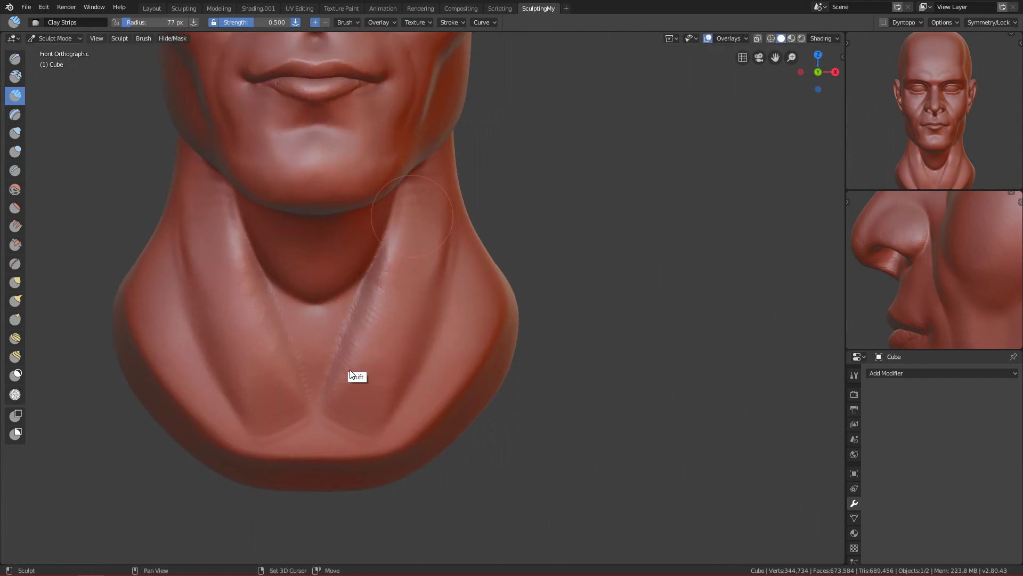
Step: Extend the neck muscle up behind the jaw towards the ear with the Clay Strips brush at a radius of 68 px
mouse_move(365, 314)
middle_mouse_down()
mouse_move(362, 281)
mouse_move(410, 161)
mouse_move(392, 147)
mouse_move(407, 146)
middle_mouse_up()
key("f")
left_click(416, 120)
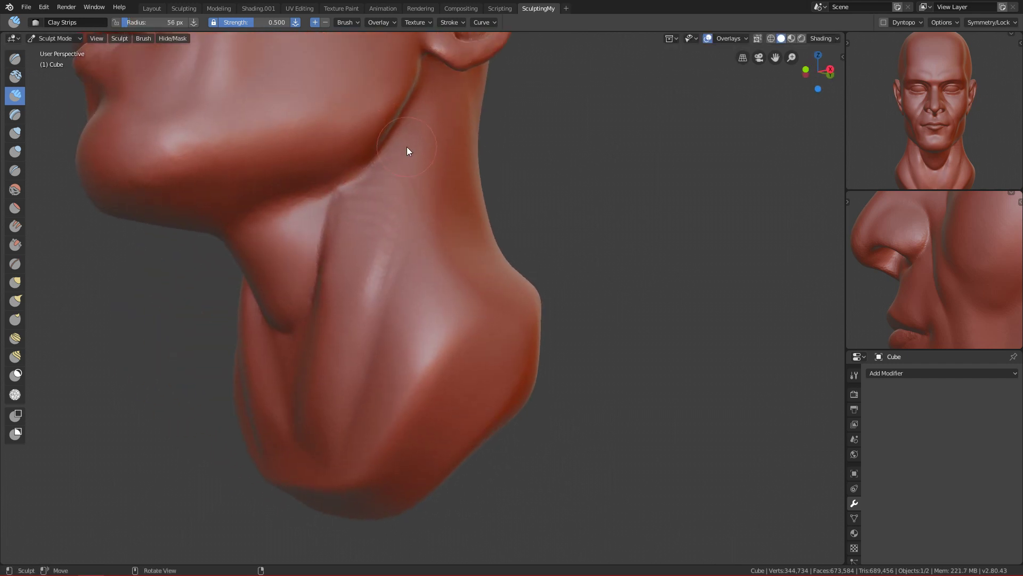
key("f")
left_click(422, 117)
left_click_drag(422, 116, 409, 137)
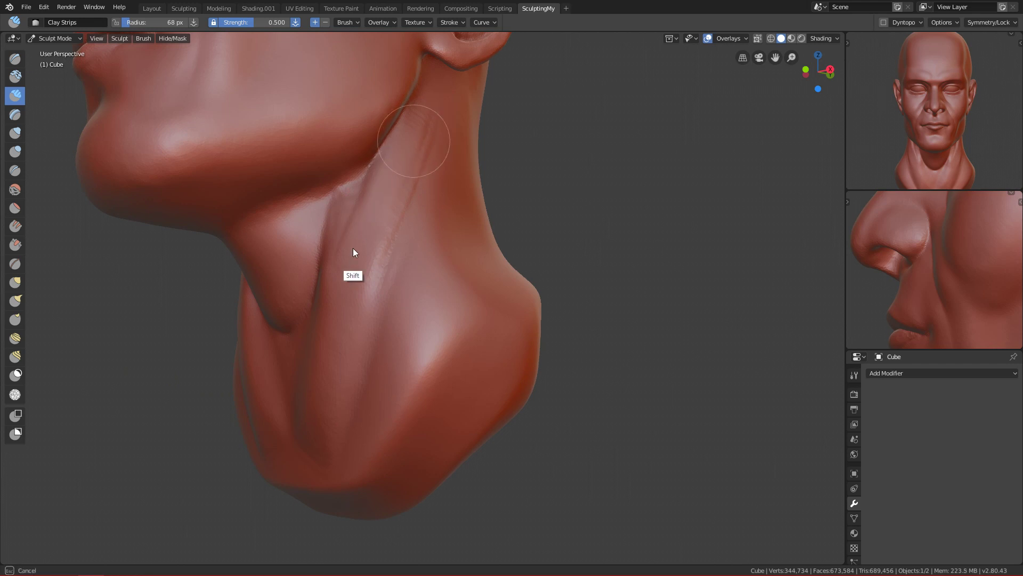
Step: Define the inner edges of the neck muscles with the Clay Strips brush at a radius of 38 px and smooth the strokes
mouse_move(349, 299)
left_mouse_down("alt")
mouse_move(384, 348)
mouse_move(370, 338)
mouse_move(361, 474)
mouse_move(370, 384)
mouse_move(412, 290)
mouse_move(400, 295)
left_mouse_up("alt")
mouse_move(413, 241)
left_mouse_down("shift")
mouse_move(367, 346)
mouse_move(381, 301)
mouse_move(377, 351)
mouse_move(397, 338)
mouse_move(441, 192)
mouse_move(376, 298)
mouse_move(395, 232)
left_mouse_up("shift")
key("f")
left_click(421, 213)
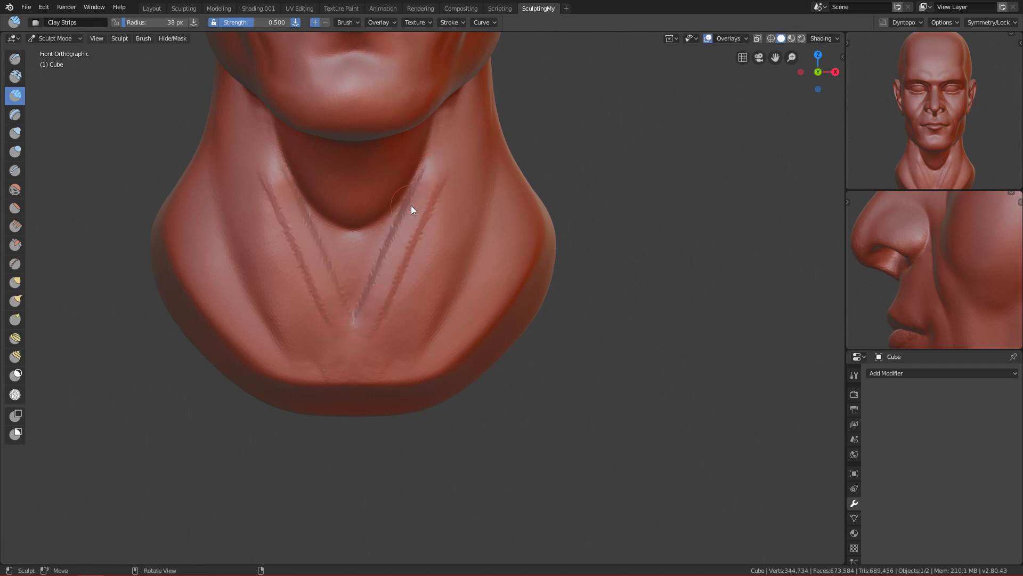
mouse_move(442, 169)
left_mouse_down("shift")
mouse_move(378, 312)
mouse_move(373, 291)
mouse_move(363, 300)
mouse_move(438, 163)
mouse_move(386, 262)
mouse_move(368, 331)
mouse_move(397, 305)
mouse_move(382, 317)
mouse_move(393, 230)
left_mouse_up("shift")
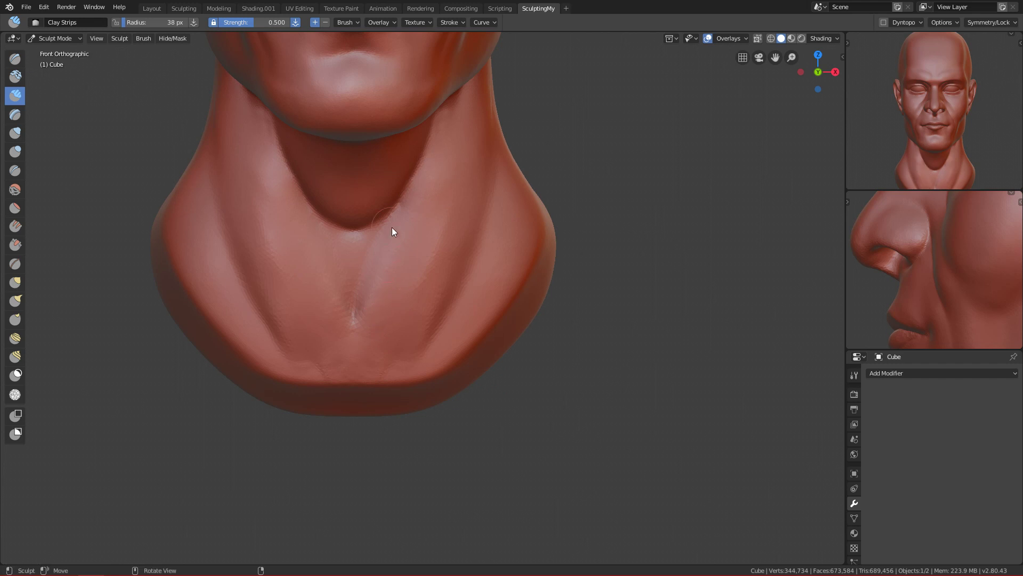
Step: Carve the grooves along the outer edges of the neck muscles with the Crease brush at a radius of 67 px
key("shift+c")
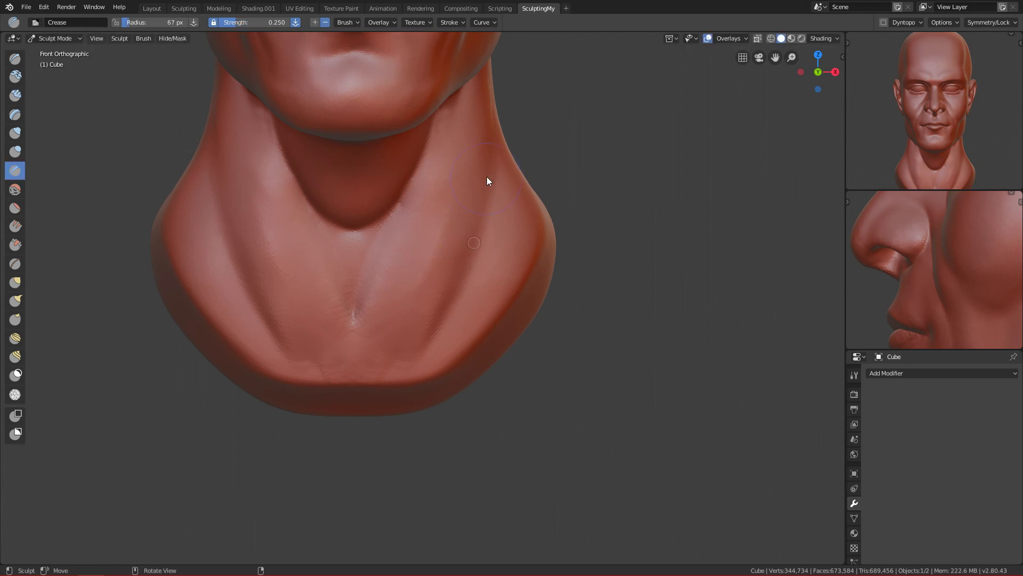
mouse_move(473, 274)
left_mouse_down()
mouse_move(442, 230)
mouse_move(437, 284)
mouse_move(454, 281)
mouse_move(445, 289)
mouse_move(477, 244)
left_mouse_up()
scroll(476, 251, "down", 2)
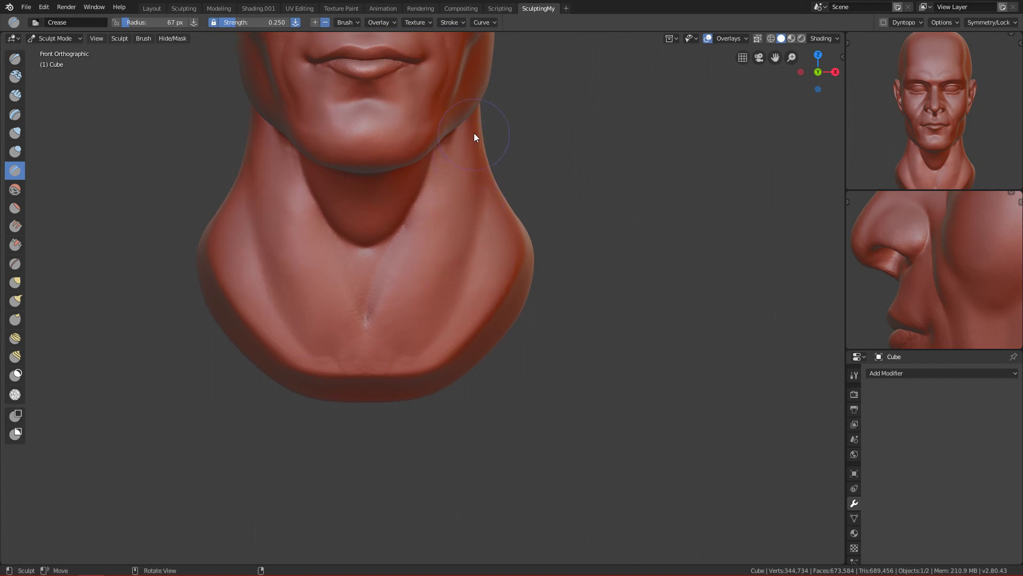
mouse_move(481, 108)
left_mouse_down()
mouse_move(471, 294)
mouse_move(466, 179)
mouse_move(463, 309)
mouse_move(478, 149)
mouse_move(481, 161)
mouse_move(472, 141)
mouse_move(472, 226)
mouse_move(478, 175)
mouse_move(481, 245)
mouse_move(479, 215)
mouse_move(485, 252)
mouse_move(491, 224)
mouse_move(497, 241)
mouse_move(480, 277)
mouse_move(505, 234)
mouse_move(438, 327)
mouse_move(451, 311)
mouse_move(436, 298)
left_mouse_up()
key("f")
left_click(465, 299)
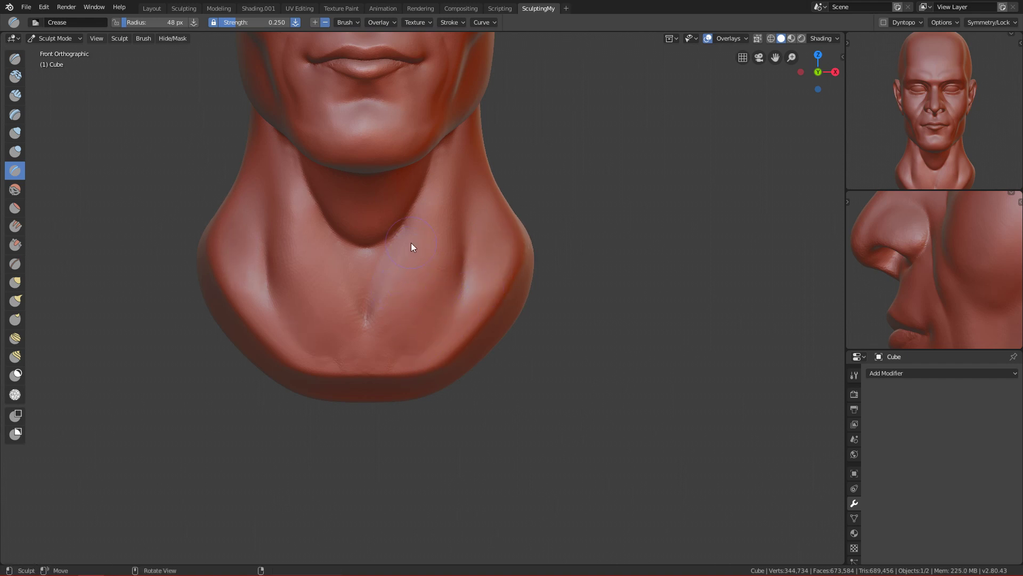
key("f")
left_click(414, 219)
scroll(425, 286, "down", 1, "alt")
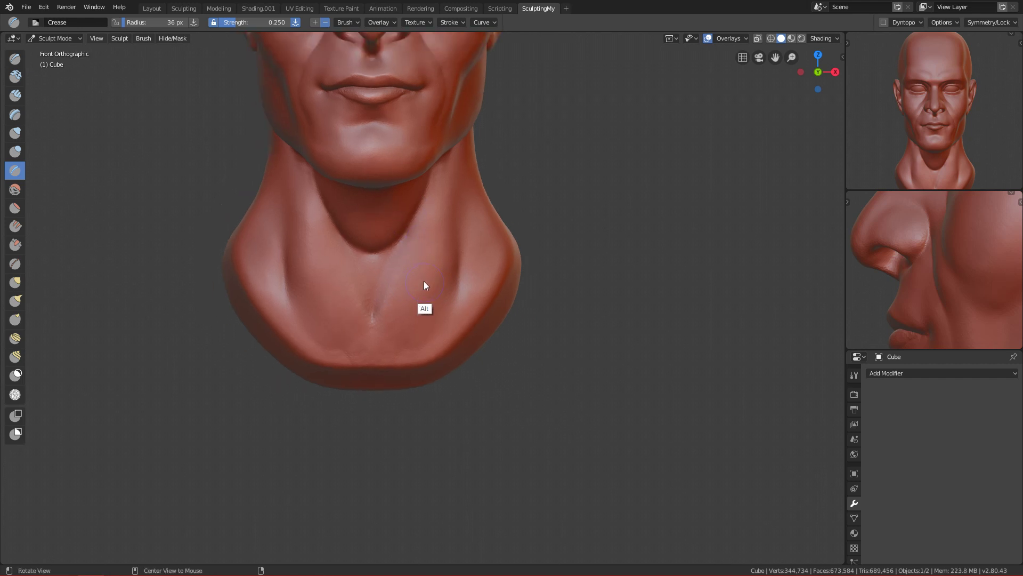
Step: Try to build up the throat bulge beneath the chin with the SculptDraw brush and undo the stroke
middle_click_drag(425, 287, 383, 219)
scroll(372, 213, "up", 3)
key("x")
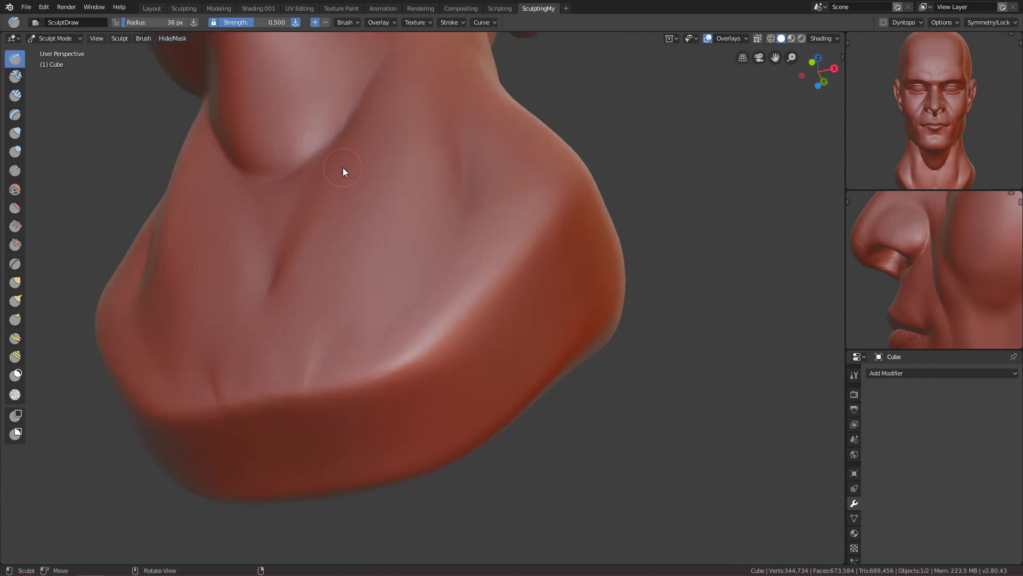
key("f")
left_click(408, 264)
middle_click_drag(407, 268, 389, 245)
key("f")
left_click(360, 222)
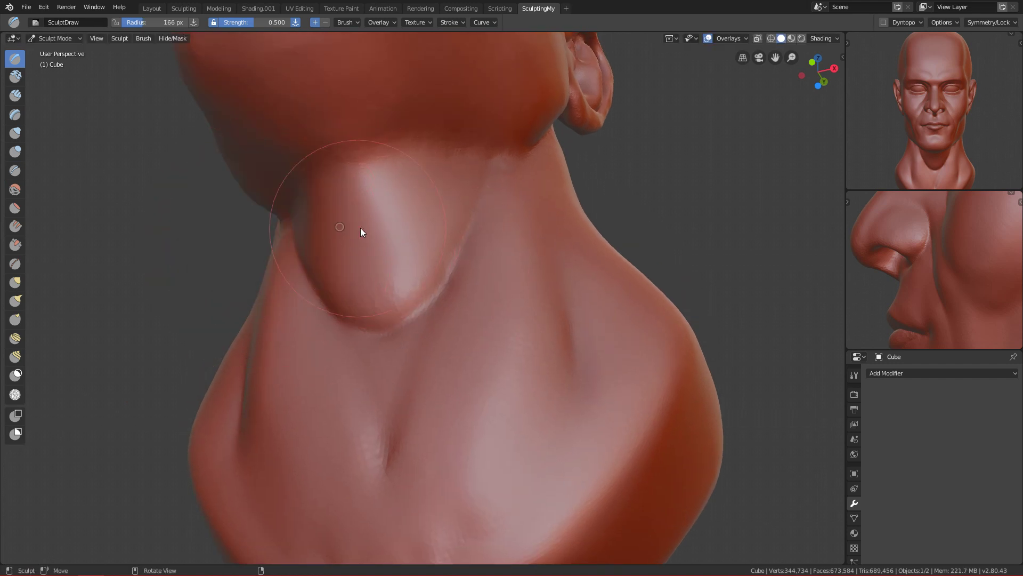
key("f")
left_click(354, 230)
mouse_move(354, 230)
left_mouse_down()
mouse_move(345, 234)
mouse_move(379, 221)
left_mouse_up()
key("ctrl+z")
Step: Smooth the surface of the throat bulge beneath the chin
mouse_move(379, 222)
middle_mouse_down("alt")
mouse_move(477, 286)
mouse_move(396, 428)
mouse_move(419, 340)
mouse_move(491, 264)
mouse_move(407, 231)
middle_mouse_up("alt")
key("f")
mouse_move(344, 232)
left_mouse_down("shift")
mouse_move(350, 216)
mouse_move(348, 244)
left_mouse_up("shift")
key("grave")
left_click(229, 183)
Step: Soften the throat's lower edge where it meets the neck muscles in the front view
mouse_move(229, 183)
middle_mouse_down("ctrl")
mouse_move(432, 464)
mouse_move(449, 281)
mouse_move(419, 251)
middle_mouse_up("ctrl")
key("f")
left_click(408, 257)
mouse_move(408, 257)
left_mouse_down("shift")
mouse_move(481, 203)
mouse_move(463, 248)
mouse_move(486, 210)
mouse_move(436, 308)
left_mouse_up("shift")
key("f")
left_click(503, 175)
mouse_move(436, 308)
middle_mouse_down("ctrl")
mouse_move(441, 456)
mouse_move(458, 307)
mouse_move(448, 279)
middle_mouse_up("ctrl")
key("f")
left_click(385, 287)
mouse_move(469, 224)
middle_mouse_down("ctrl")
mouse_move(410, 473)
mouse_move(455, 349)
mouse_move(348, 383)
mouse_move(401, 286)
mouse_move(381, 306)
mouse_move(485, 276)
mouse_move(440, 354)
middle_mouse_up("ctrl")
Step: Carve the hollow at the pit of the throat with the Crease brush at 45 px and smooth around it at 40 px
key("shift+c")
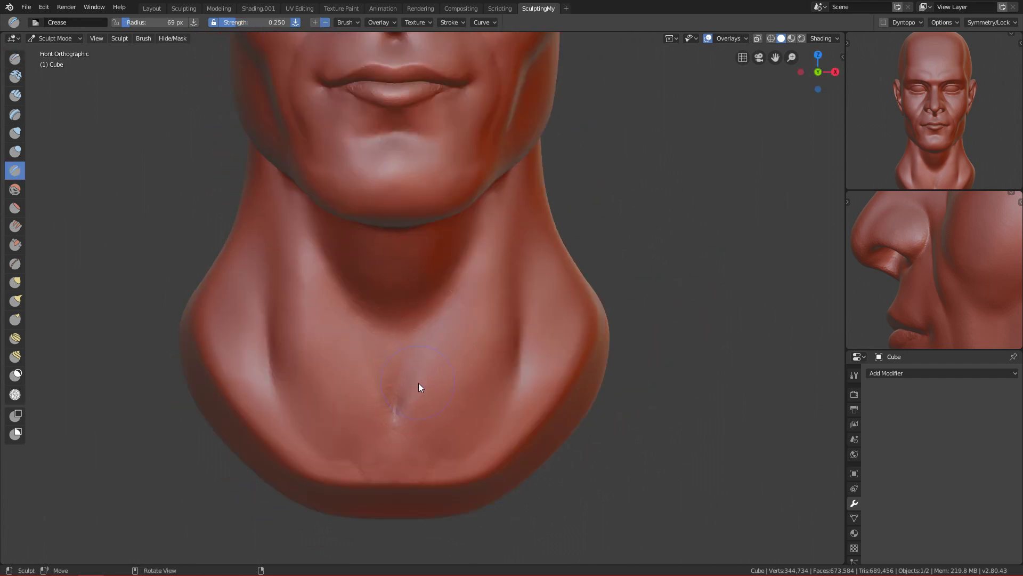
middle_click_drag(408, 411, 422, 361, "shift")
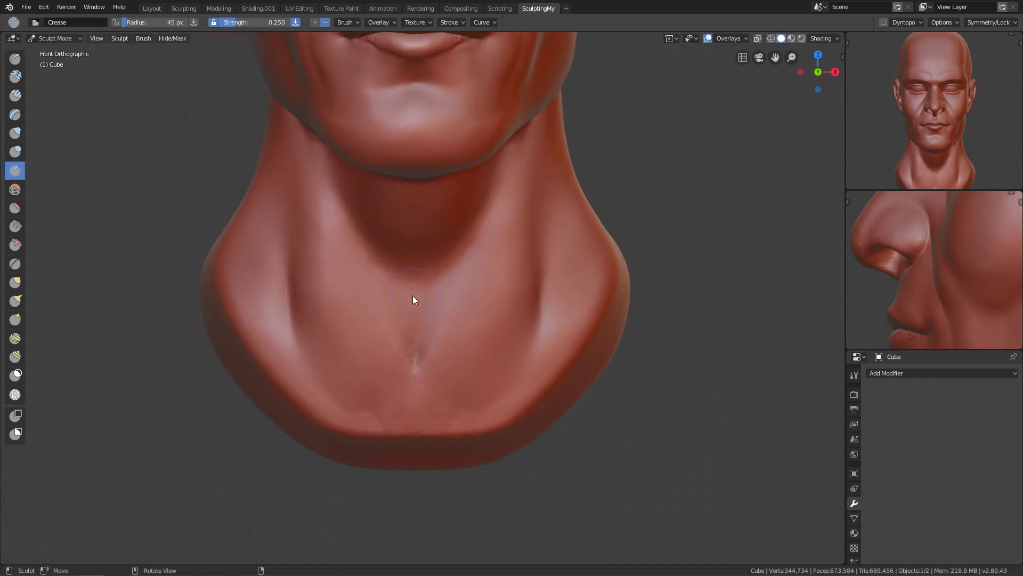
left_click_drag(424, 354, 416, 386)
left_click_drag(453, 302, 419, 370)
left_click_drag(446, 321, 417, 368)
mouse_move(376, 330)
left_mouse_down()
mouse_move(437, 384)
mouse_move(469, 305)
mouse_move(462, 337)
left_mouse_up()
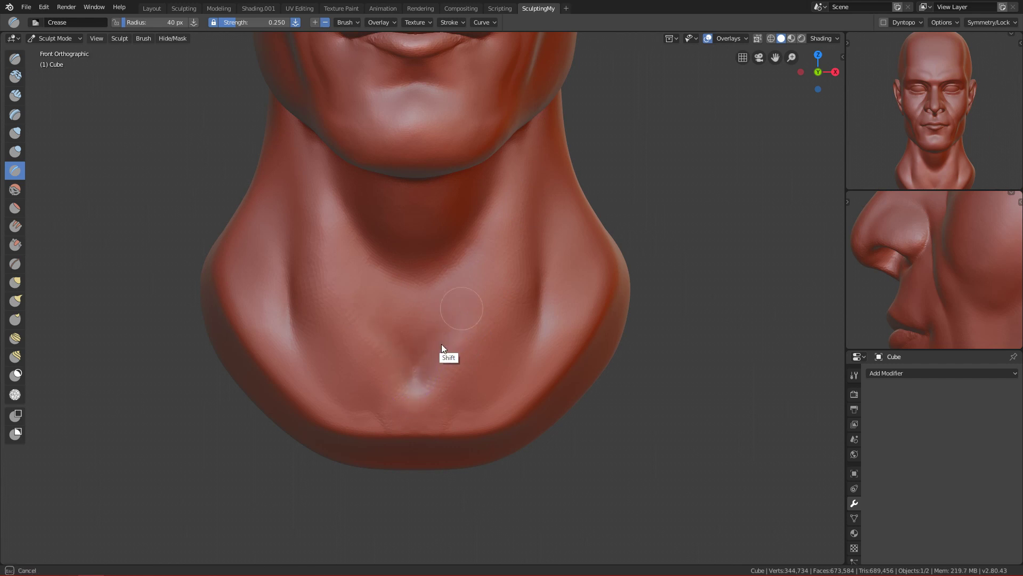
Step: Smooth the surface around the pit of the throat and over the neck muscles at a 58 px radius
scroll(490, 286, "down", 3)
scroll(488, 324, "up", 3)
key("f")
left_click(400, 401)
mouse_move(401, 401)
left_mouse_down("shift")
mouse_move(451, 384)
mouse_move(475, 389)
mouse_move(376, 413)
mouse_move(384, 389)
left_mouse_up("shift")
mouse_move(472, 369)
left_mouse_down("shift")
mouse_move(456, 358)
mouse_move(438, 384)
mouse_move(501, 327)
mouse_move(526, 235)
mouse_move(501, 328)
left_mouse_up("shift")
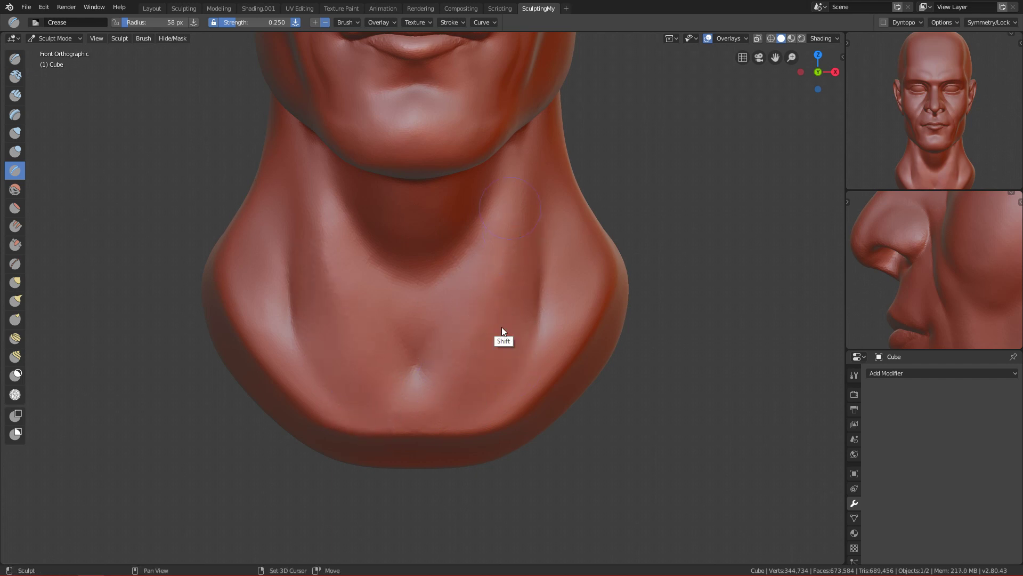
Step: Try smoothing the lower neck around the throat hollow at a 79 px radius and undo the last strokes
middle_click_drag(489, 270, 506, 283, "ctrl")
scroll(506, 280, "up", 2)
mouse_move(568, 271)
left_mouse_down("shift")
mouse_move(571, 292)
mouse_move(576, 247)
mouse_move(526, 378)
mouse_move(535, 268)
mouse_move(544, 273)
mouse_move(541, 231)
mouse_move(528, 299)
mouse_move(542, 184)
mouse_move(480, 379)
left_mouse_up("shift")
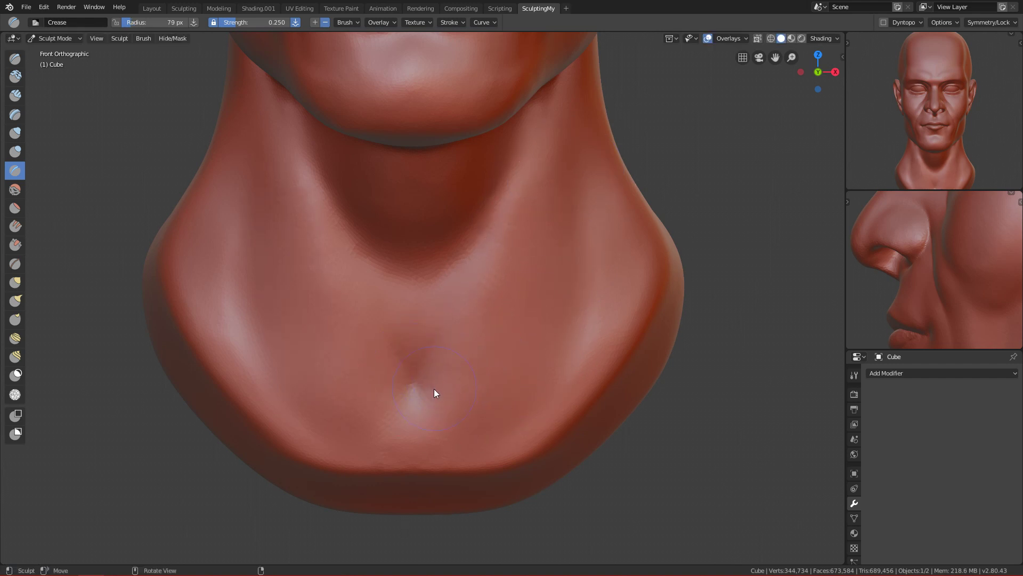
key("ctrl+z")
key("ctrl+z")
key("ctrl+z")
key("ctrl+z")
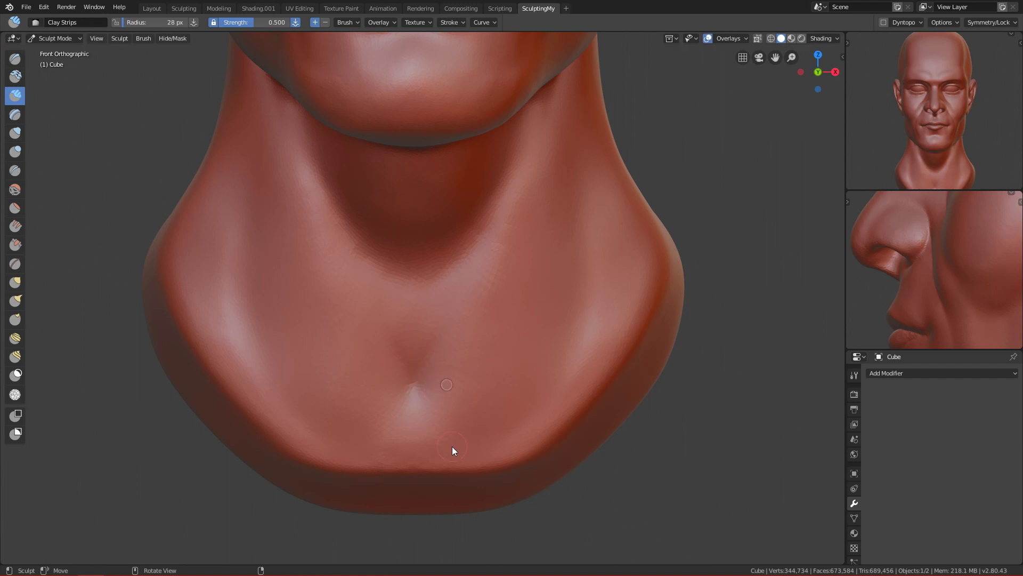
Step: Soften the hollow at the pit of the throat and the area beneath it, finishing at a 46 px Crease radius
mouse_move(441, 405)
left_mouse_down("shift")
mouse_move(445, 446)
mouse_move(464, 322)
mouse_move(434, 432)
mouse_move(436, 368)
mouse_move(442, 456)
left_mouse_up("shift")
mouse_move(435, 406)
left_mouse_down("shift")
mouse_move(484, 278)
mouse_move(417, 423)
mouse_move(427, 421)
mouse_move(425, 372)
mouse_move(415, 442)
mouse_move(448, 377)
mouse_move(440, 439)
mouse_move(433, 425)
mouse_move(475, 407)
mouse_move(450, 392)
mouse_move(430, 448)
left_mouse_up("shift")
key("shift+c")
key("f")
left_click(427, 394)
mouse_move(428, 443)
middle_mouse_down("ctrl")
mouse_move(517, 380)
mouse_move(469, 498)
mouse_move(502, 296)
mouse_move(469, 315)
middle_mouse_up("ctrl")
mouse_move(464, 320)
left_mouse_down("shift")
mouse_move(439, 323)
mouse_move(432, 383)
mouse_move(394, 439)
left_mouse_up("shift")
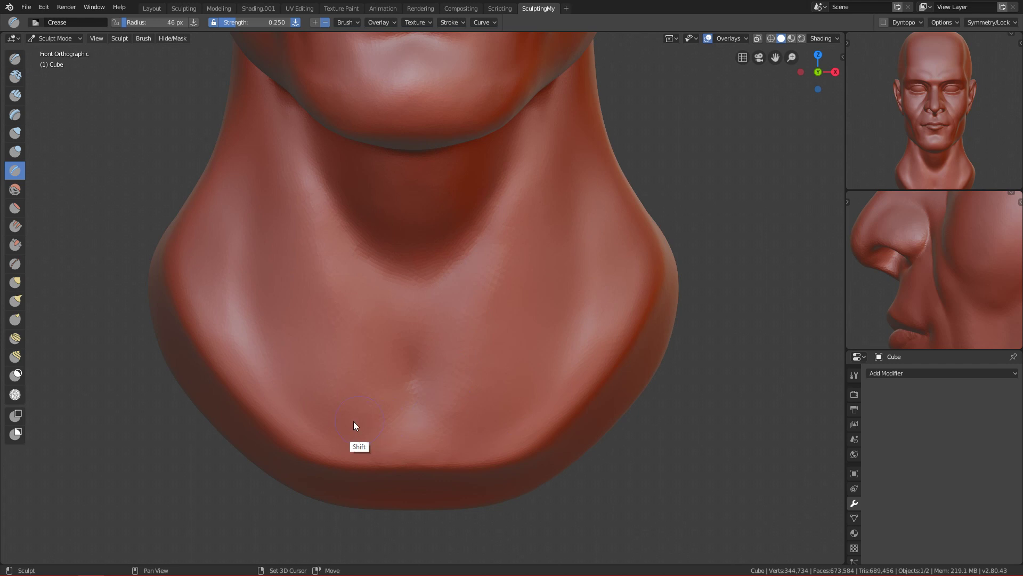
Step: Refine the side neck muscle below the jaw with the Crease brush at 51 px, return to the front view and save the file
middle_click_drag(392, 439, 448, 571, "ctrl")
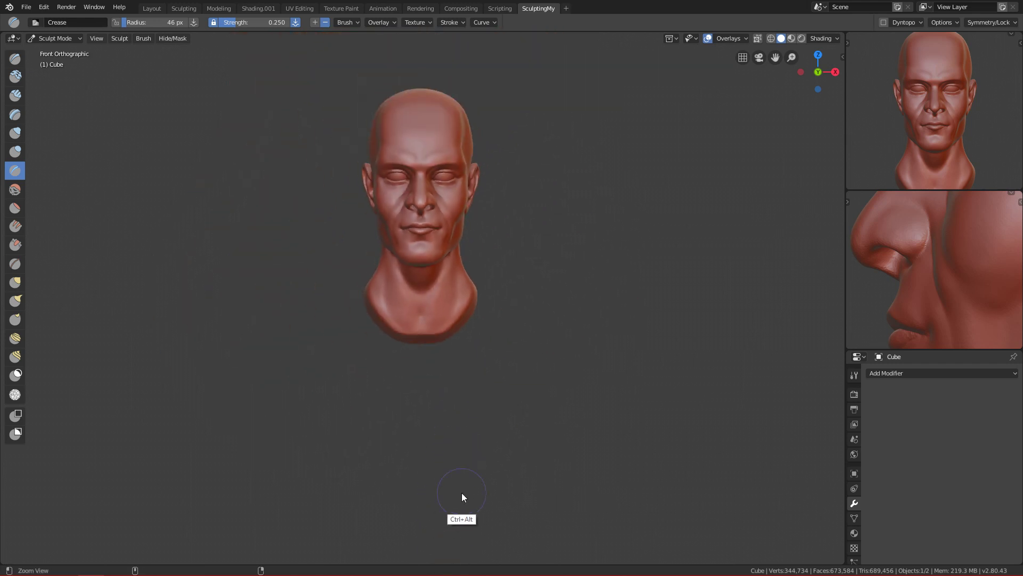
middle_click_drag(466, 525, 509, 207, "ctrl")
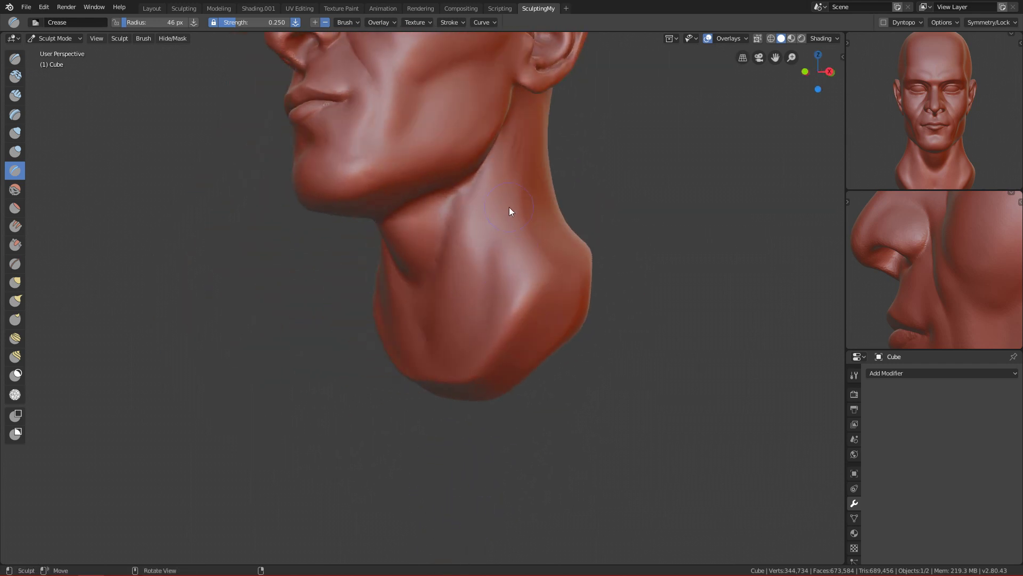
key("f")
left_click(494, 244)
mouse_move(493, 244)
left_mouse_down()
mouse_move(491, 283)
mouse_move(516, 155)
mouse_move(489, 280)
mouse_move(482, 206)
left_mouse_up()
key("grave")
left_click(392, 199)
left_click_drag(482, 473, 510, 366, "ctrl+alt")
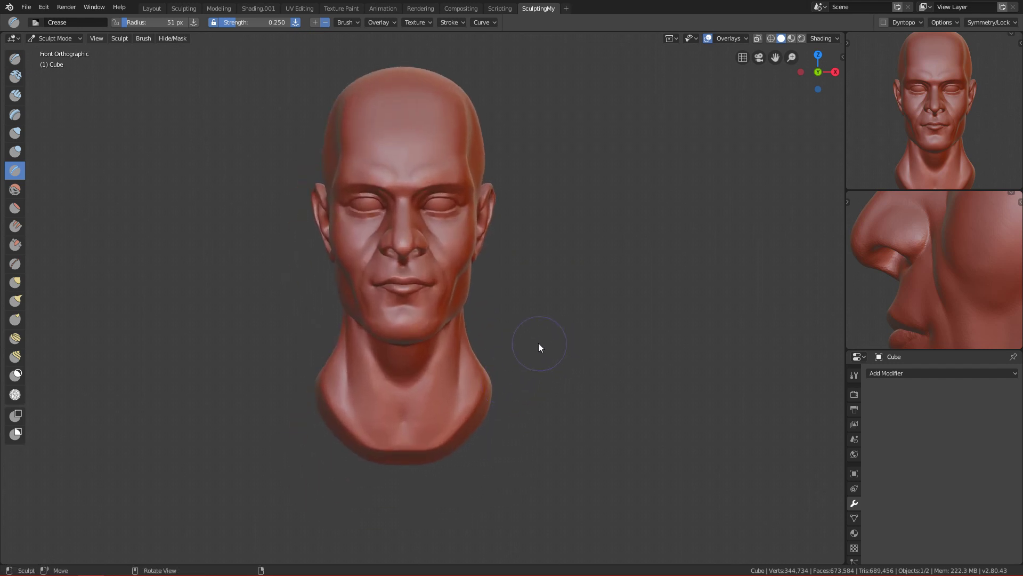
key("ctrl+s")
key("ctrl")
Step: Inspect the head and neck from the side and front, and save the file again
middle_click_drag(523, 296, 462, 319, "ctrl")
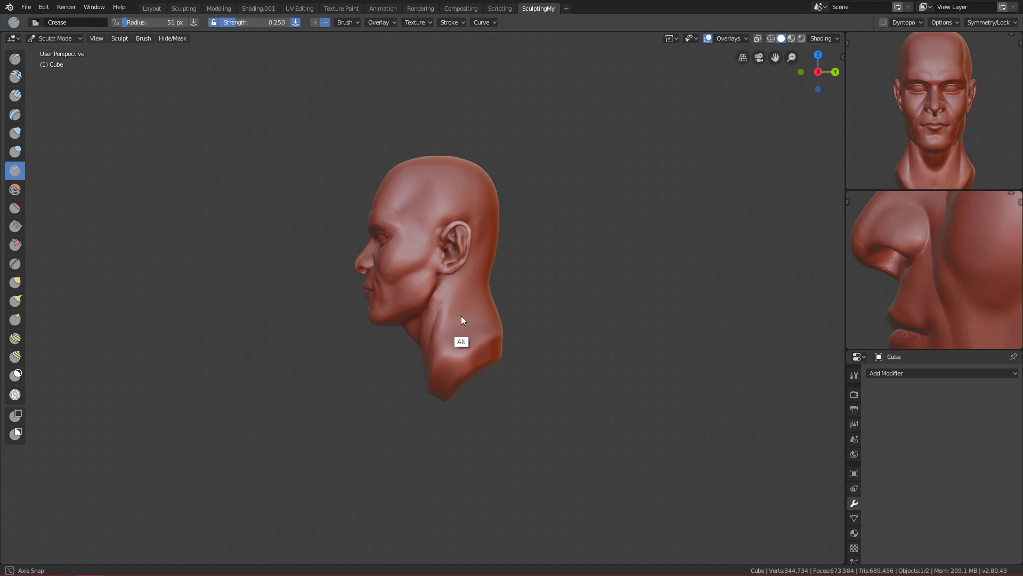
scroll(555, 338, "up", 3)
middle_click_drag(411, 421, 341, 205, "alt")
middle_click_drag(501, 336, 524, 326, "alt")
key("ctrl+s")
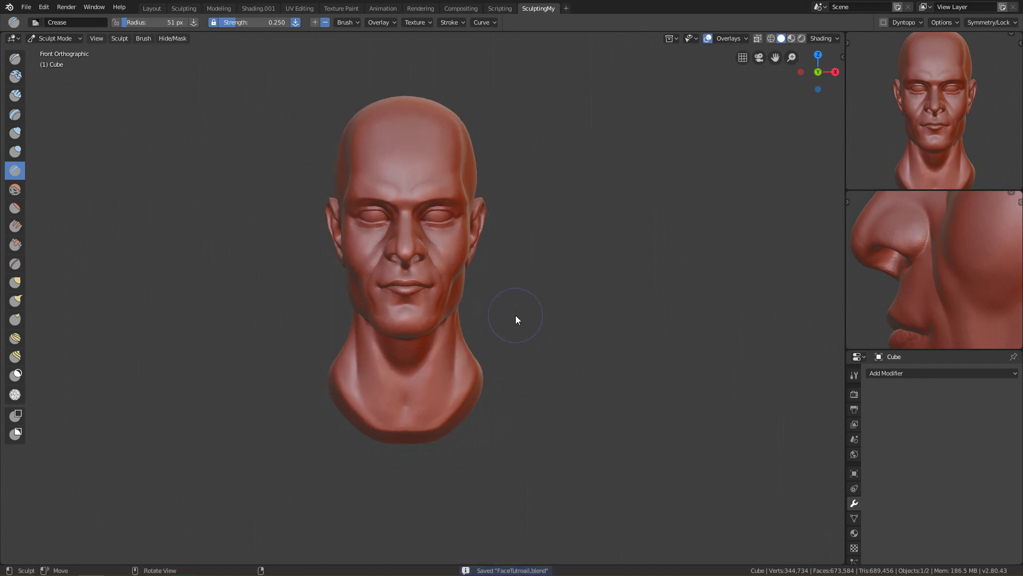